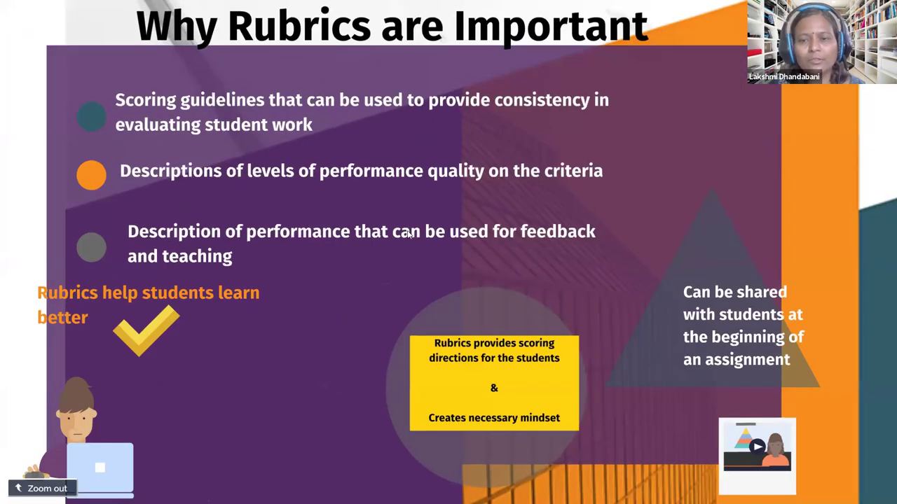
View the video illustration on the "Why Rubrics are Important" slide up close and exit the presentation view
left_click(754, 471)
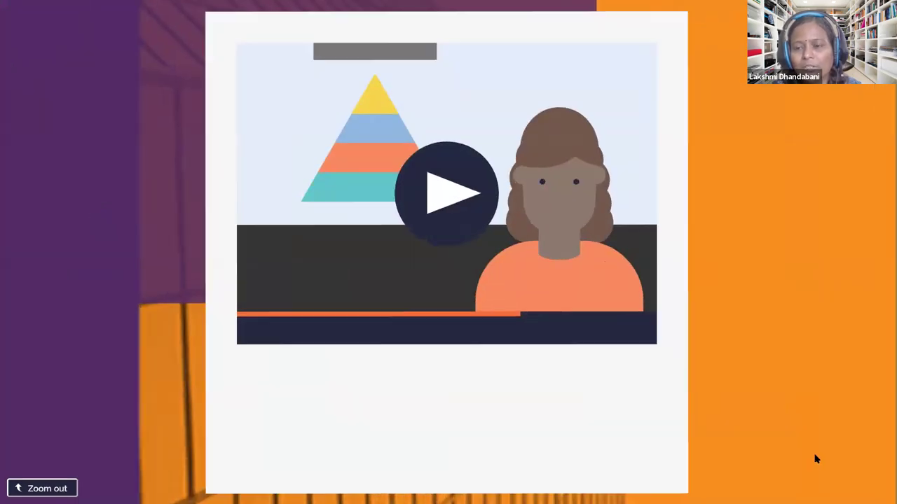
left_click(814, 459)
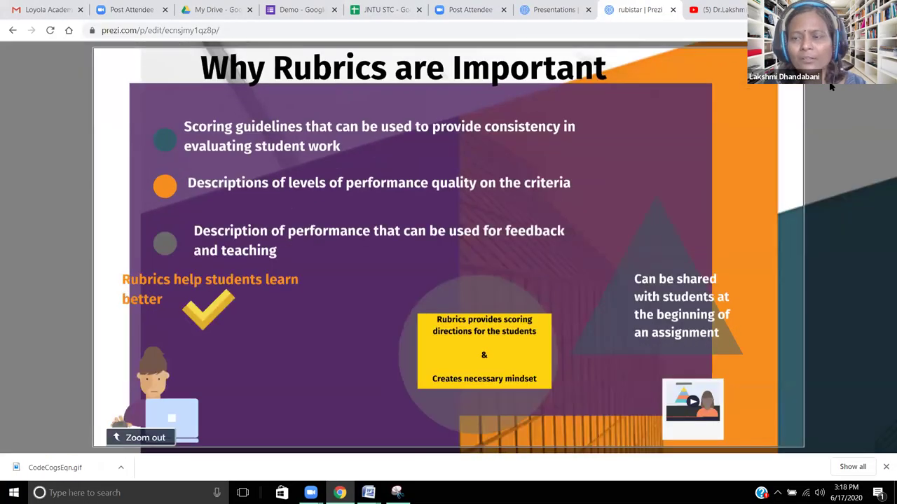
key("Escape")
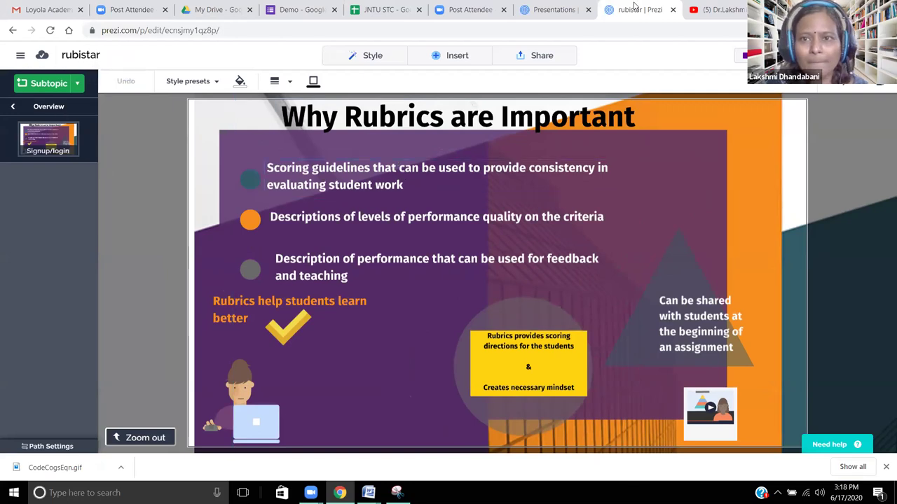
Go to the presentations dashboard and start a new presentation from a template
left_click(566, 12)
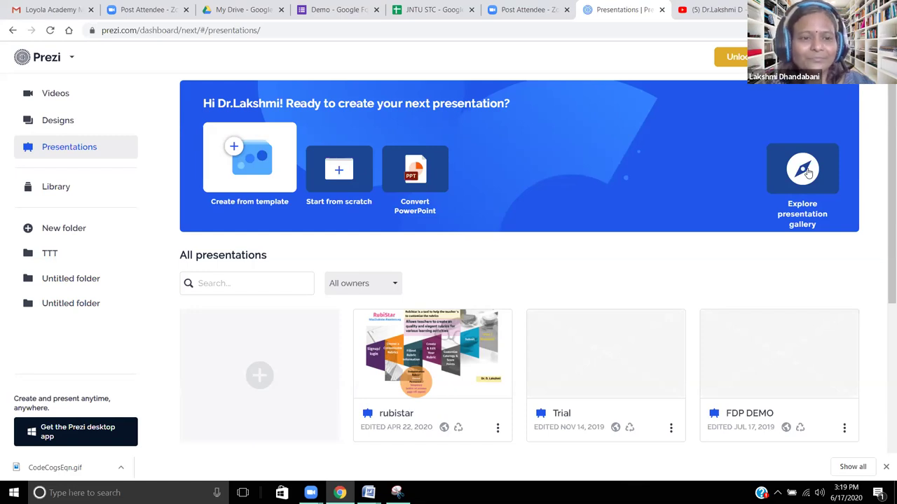
left_click(271, 174)
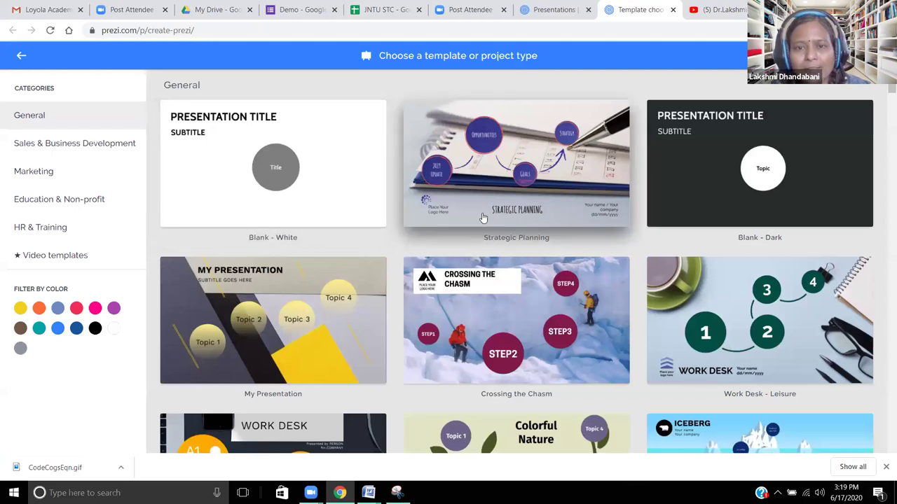
Browse the template gallery from General through Video templates, and examine the Sales & Business Development designs
scroll(483, 218, "down", 4)
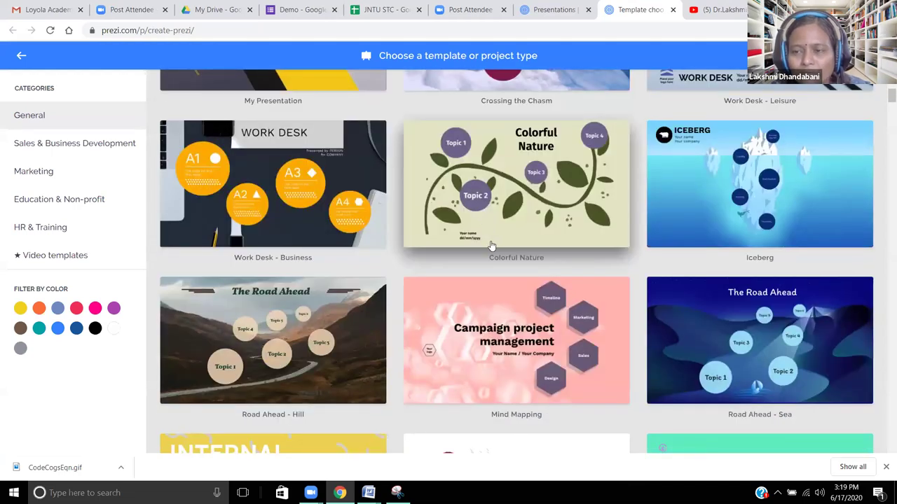
scroll(491, 250, "down", 20)
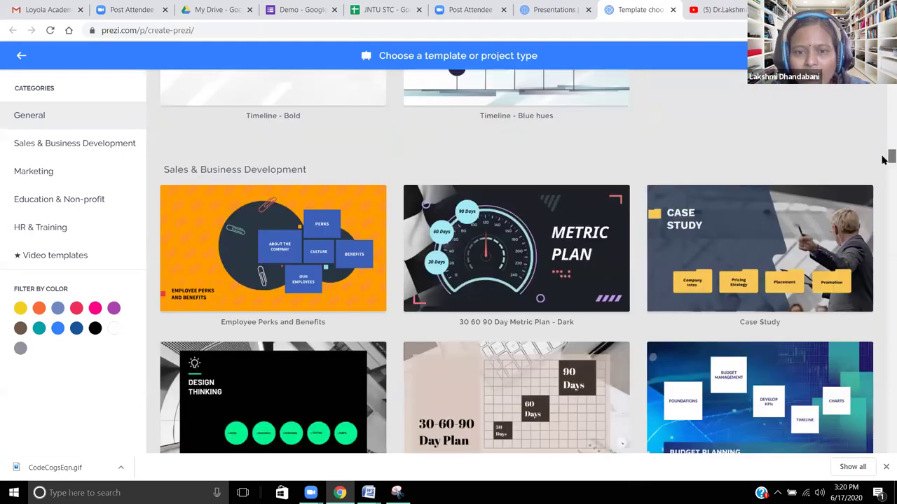
left_click_drag(884, 160, 883, 203)
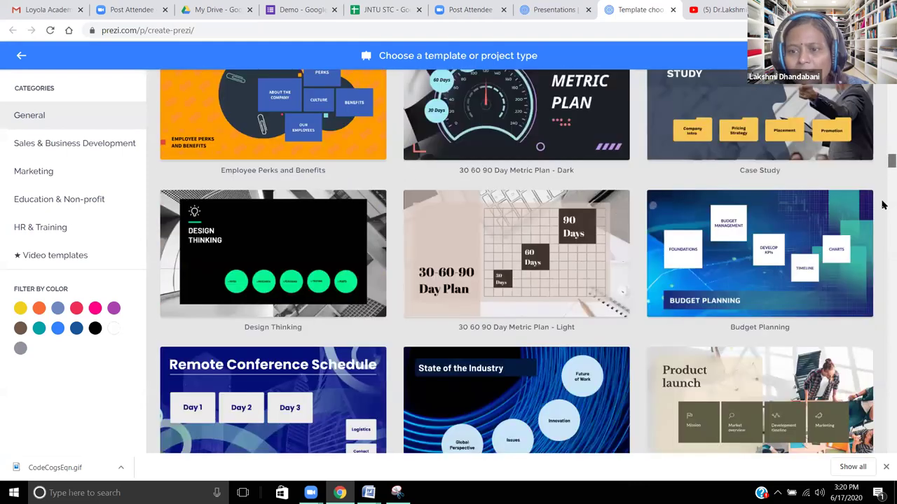
scroll(883, 273, "down", 2)
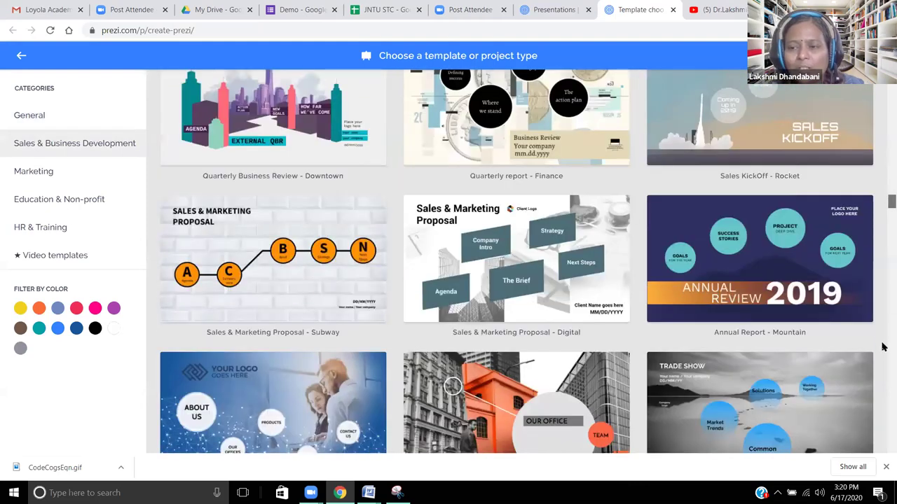
scroll(883, 357, "down", 2)
scroll(883, 448, "down", 10)
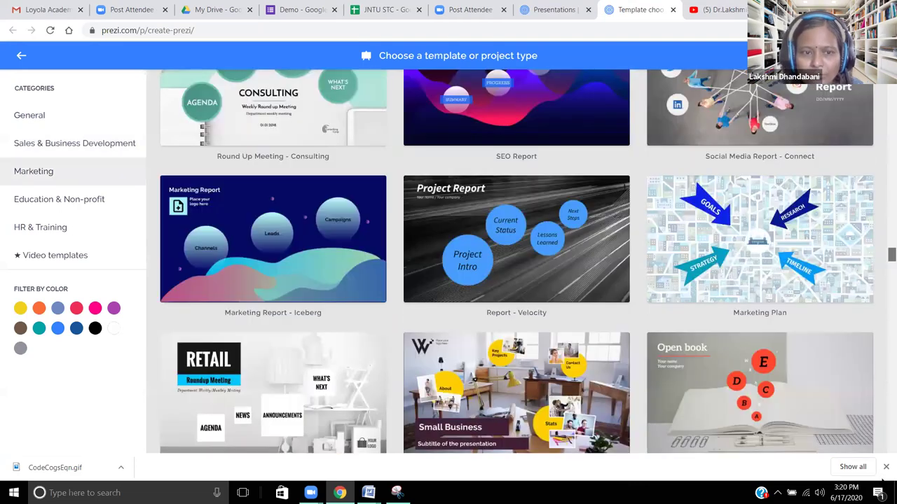
scroll(883, 449, "down", 10)
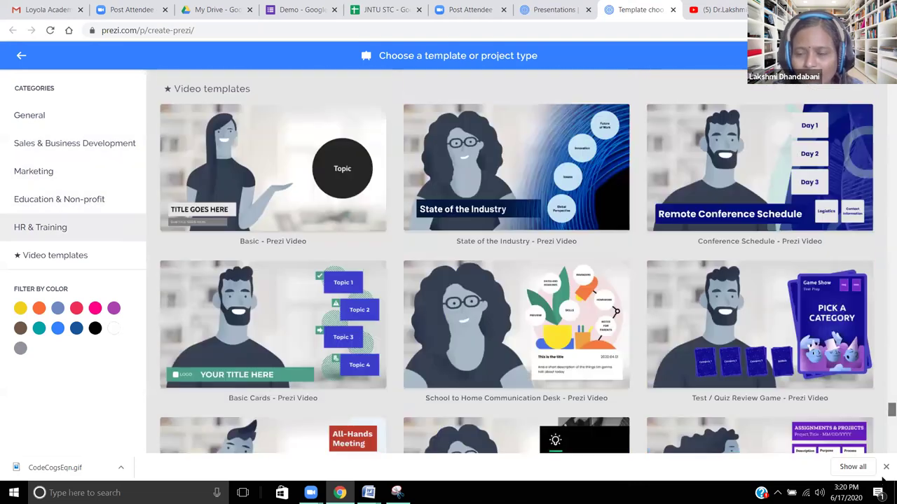
scroll(883, 337, "up", 5)
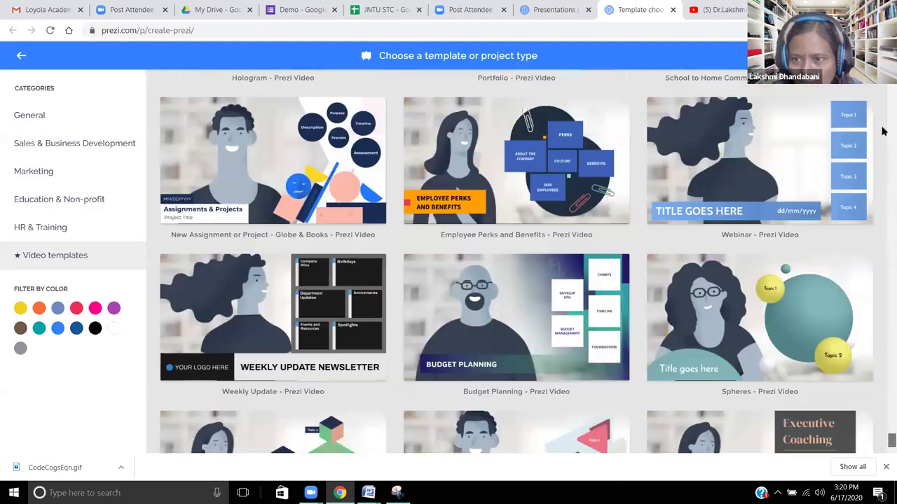
scroll(516, 260, "up", 4)
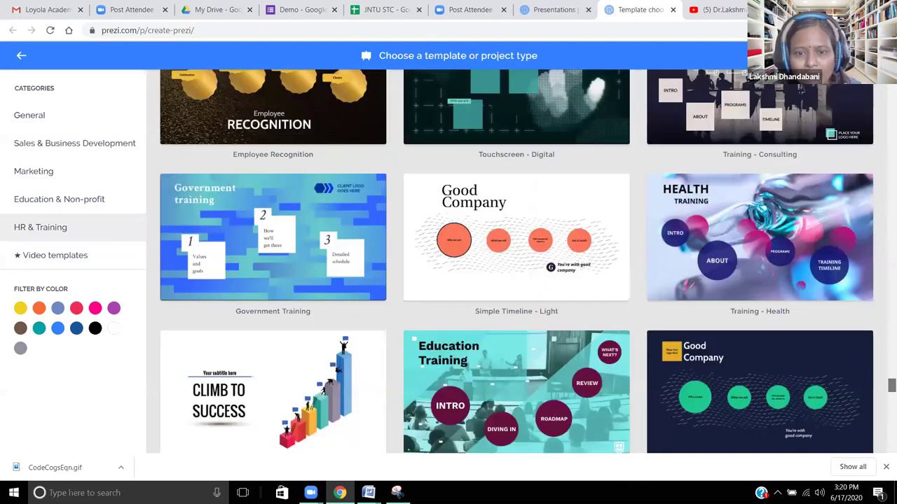
scroll(517, 259, "up", 15)
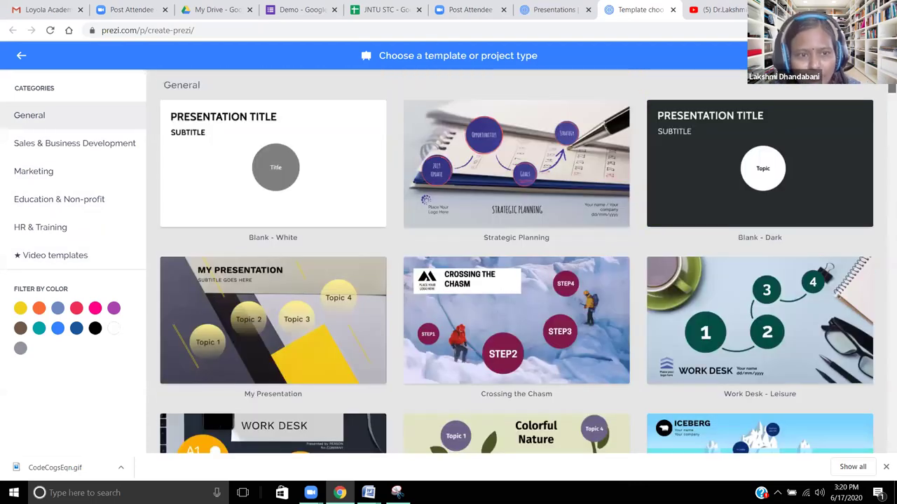
scroll(884, 116, "down", 7)
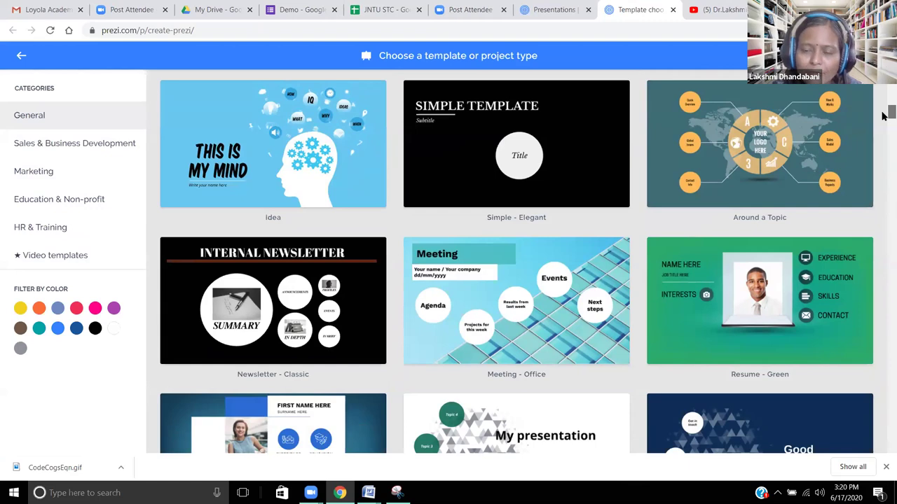
left_click_drag(883, 116, 883, 182)
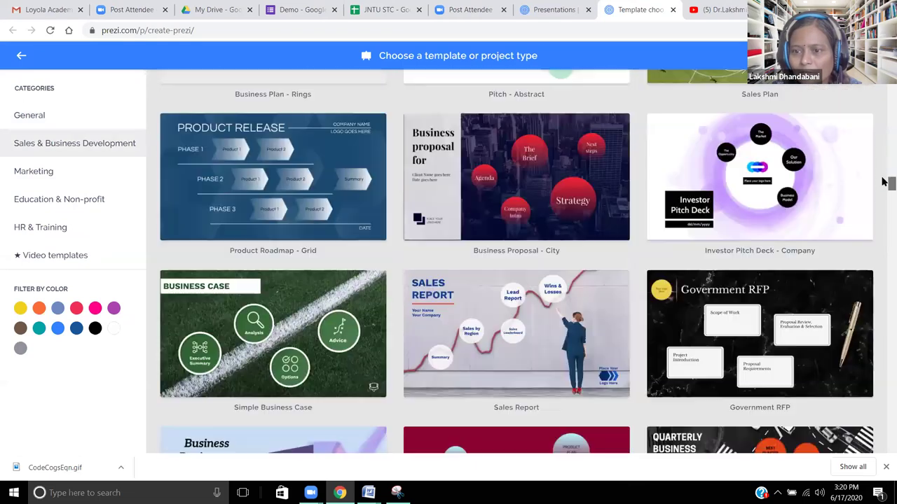
scroll(882, 182, "down", 2)
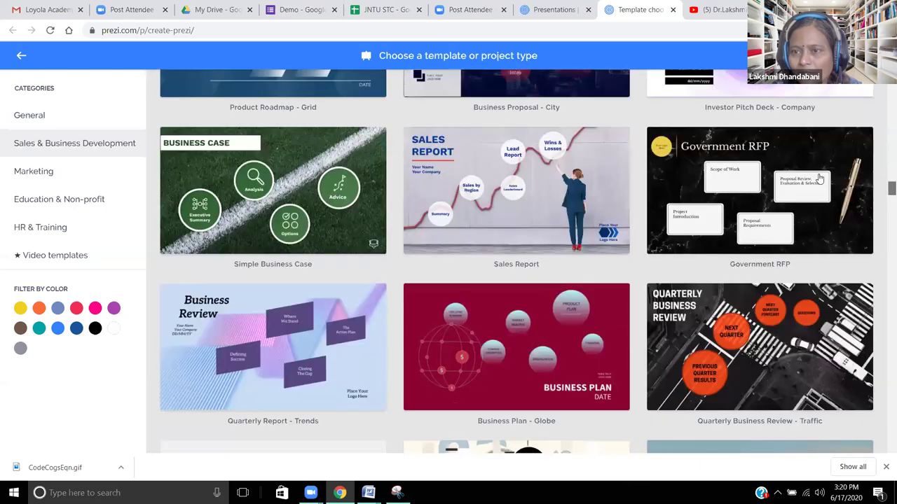
scroll(732, 185, "up", 5)
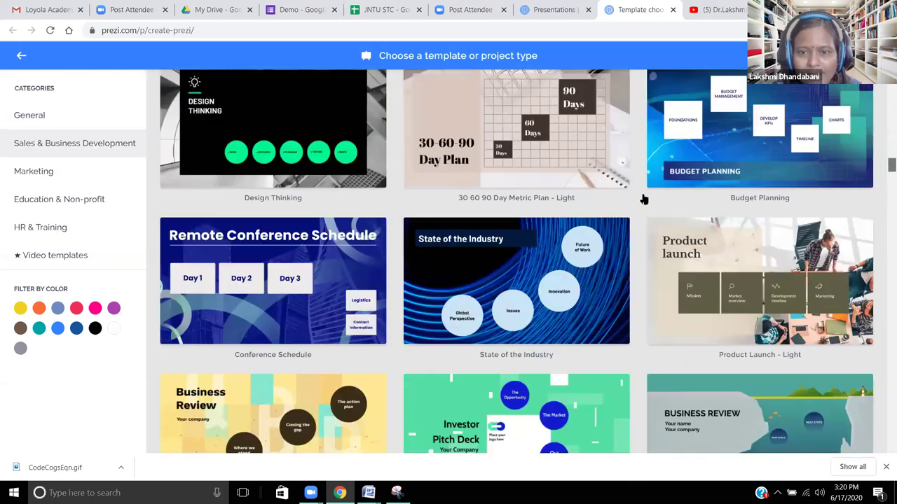
scroll(743, 190, "down", 6)
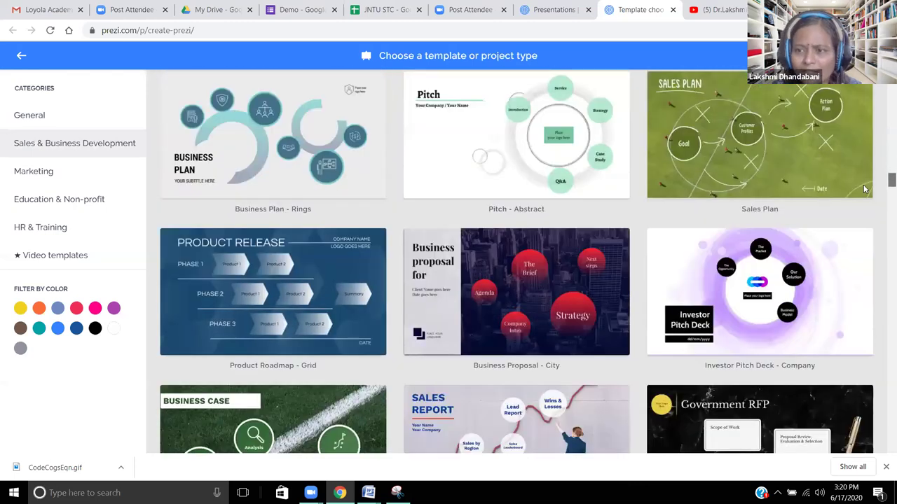
left_click_drag(884, 184, 885, 193)
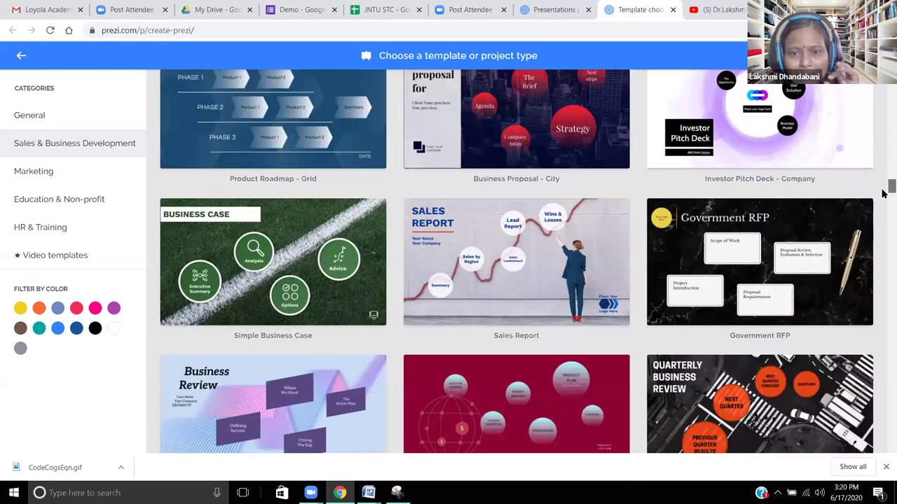
scroll(884, 193, "up", 2)
scroll(885, 194, "down", 4)
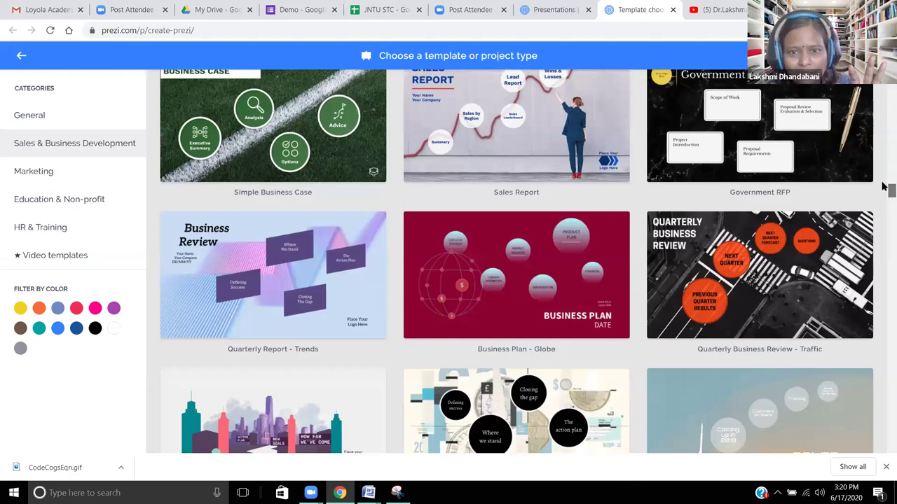
scroll(884, 186, "up", 3)
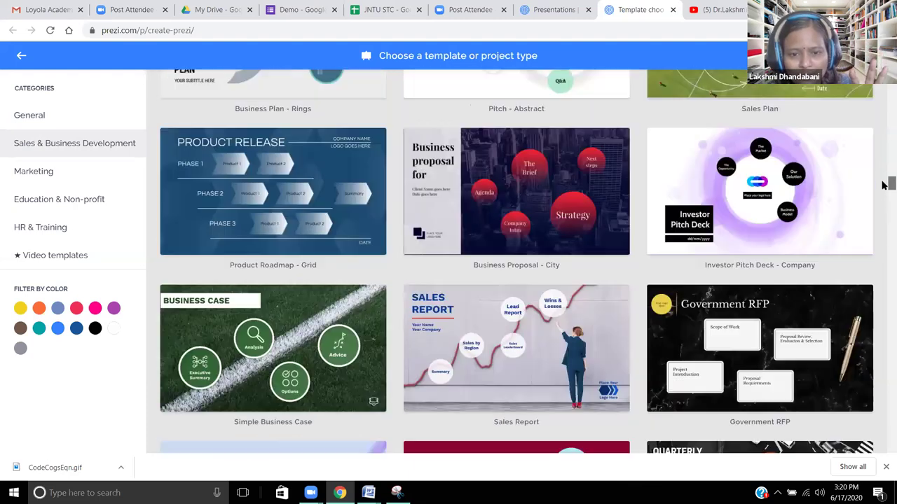
Create a presentation from the Sales Report template, titled "Loyola Demo" and visible to anyone on the web
left_click(559, 338)
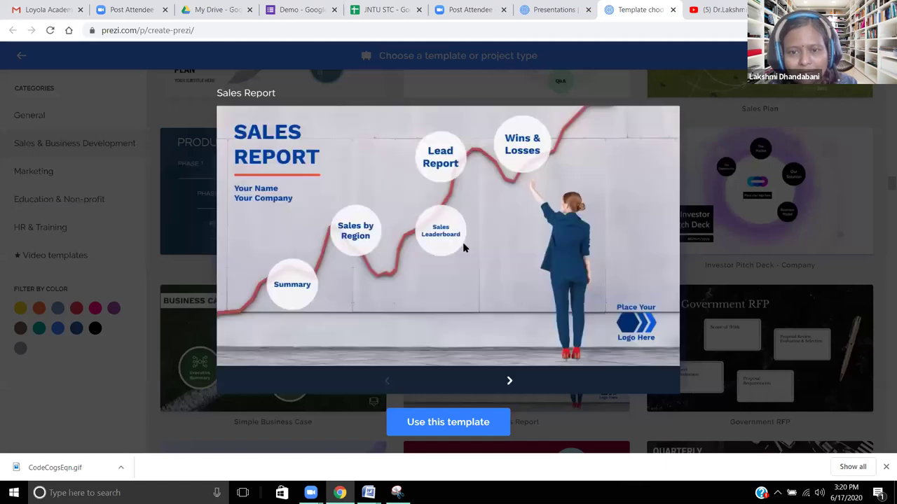
left_click(439, 424)
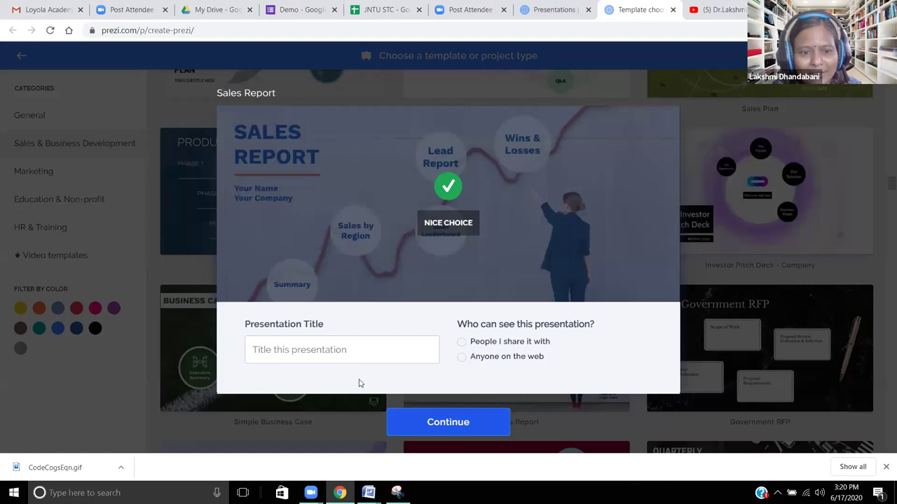
left_click(353, 352)
type("Lo")
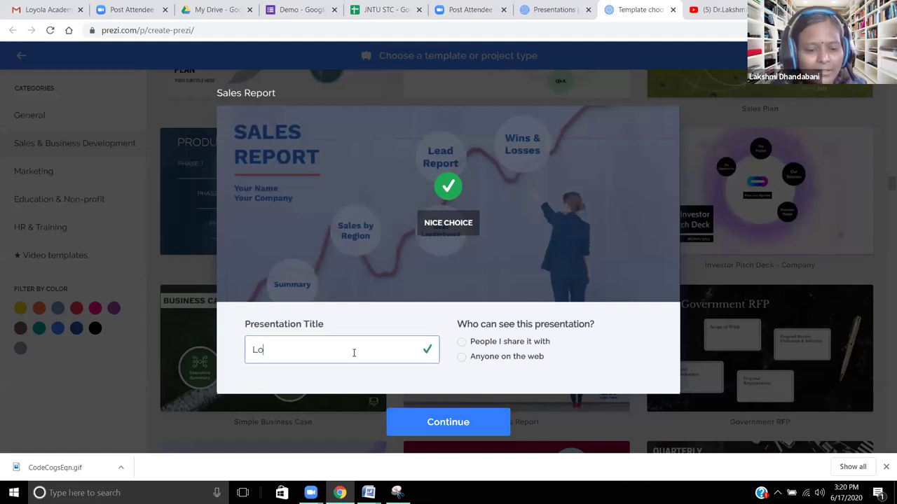
type("yola De")
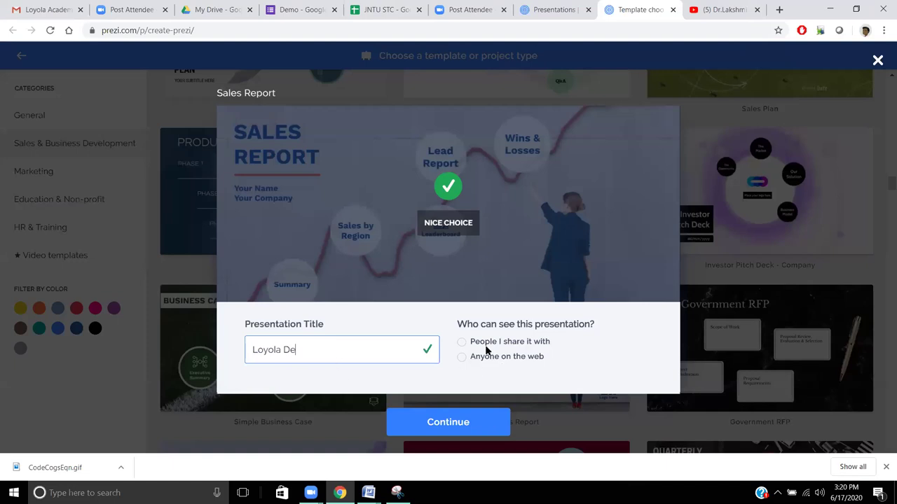
type("mo")
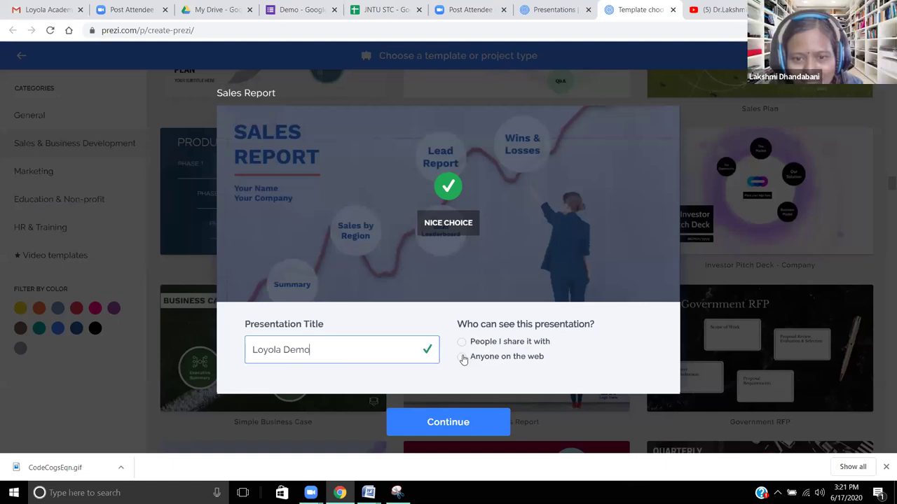
left_click(461, 359)
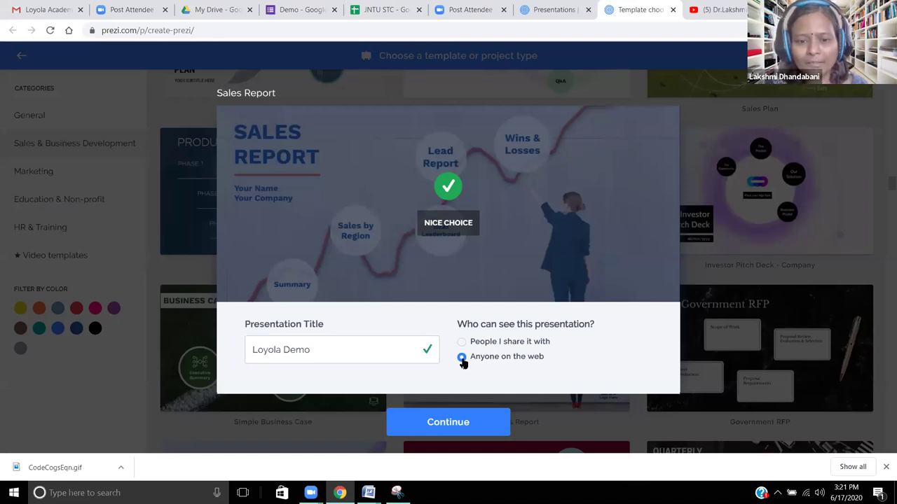
left_click(447, 422)
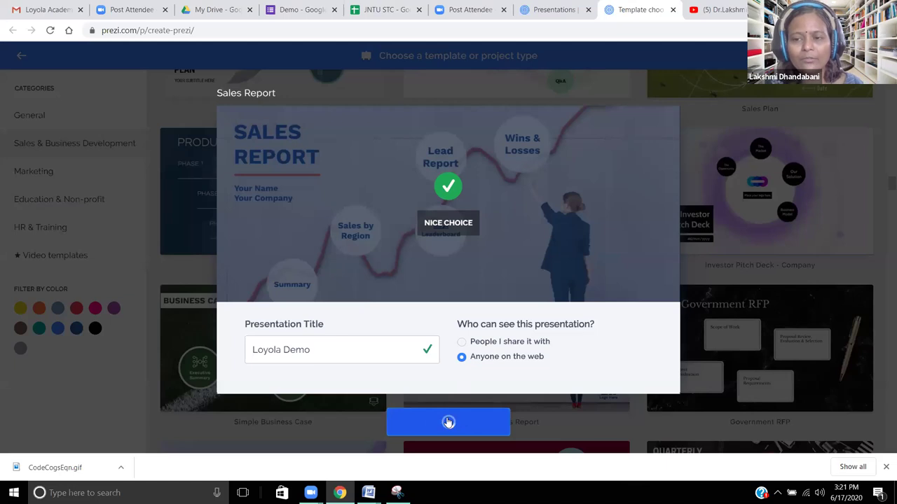
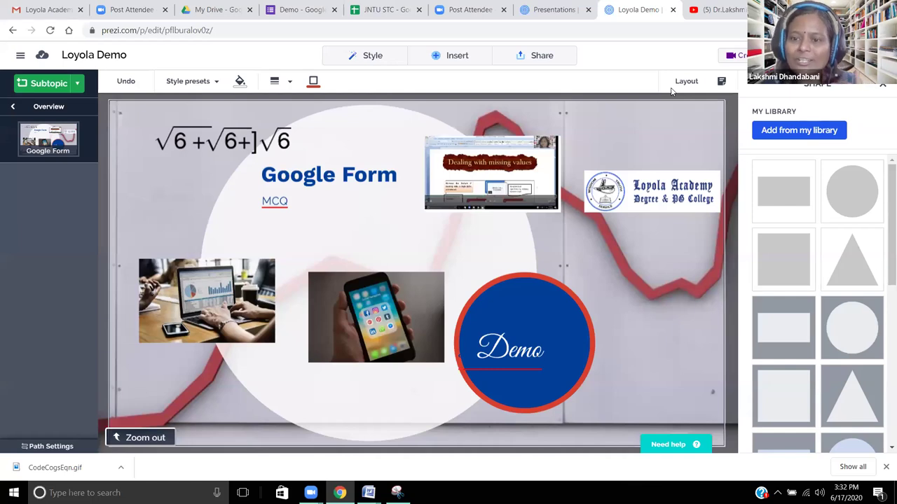
Examine the setup options for a new view link to the Loyola Demo presentation and return to the list of links
left_click(540, 57)
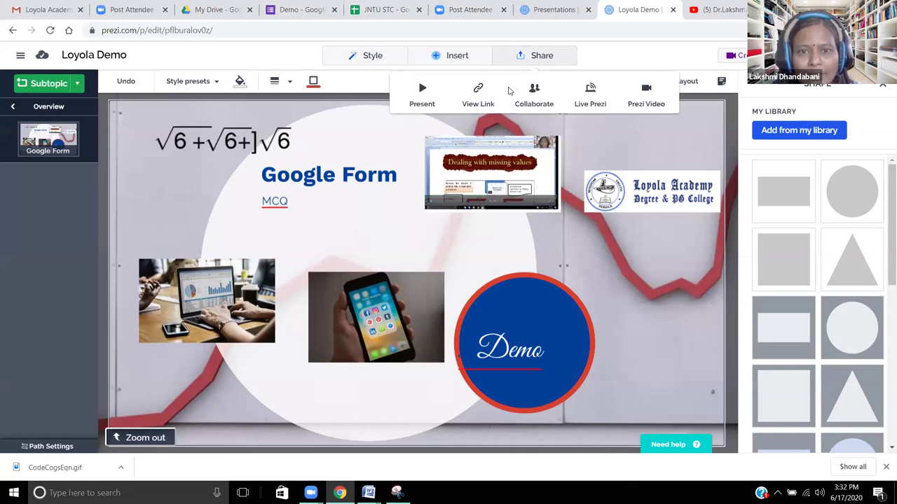
left_click(479, 89)
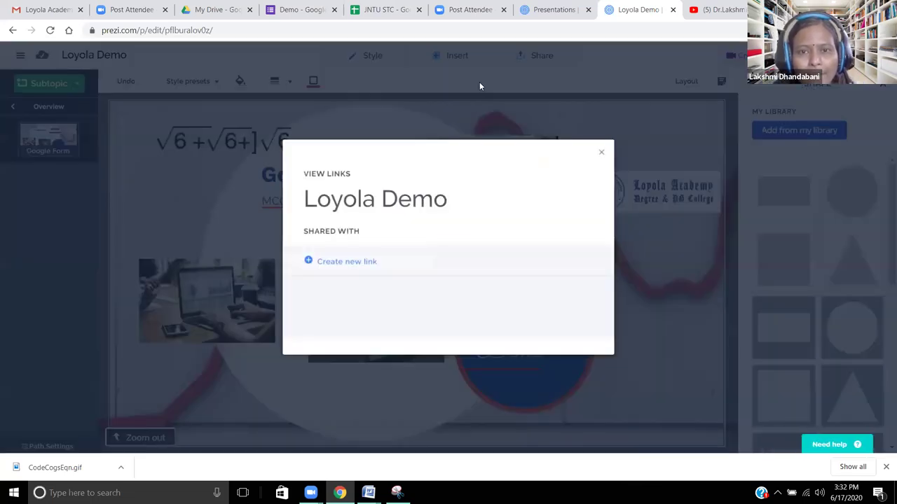
left_click(362, 265)
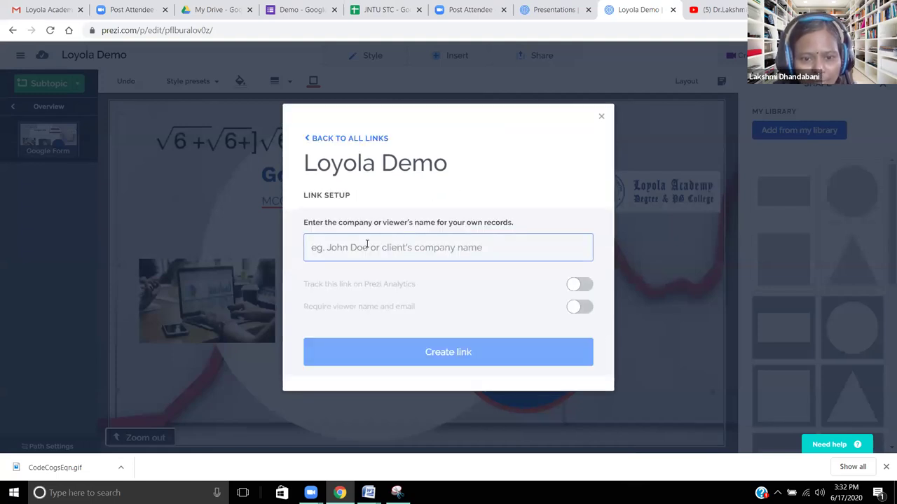
left_click(366, 246)
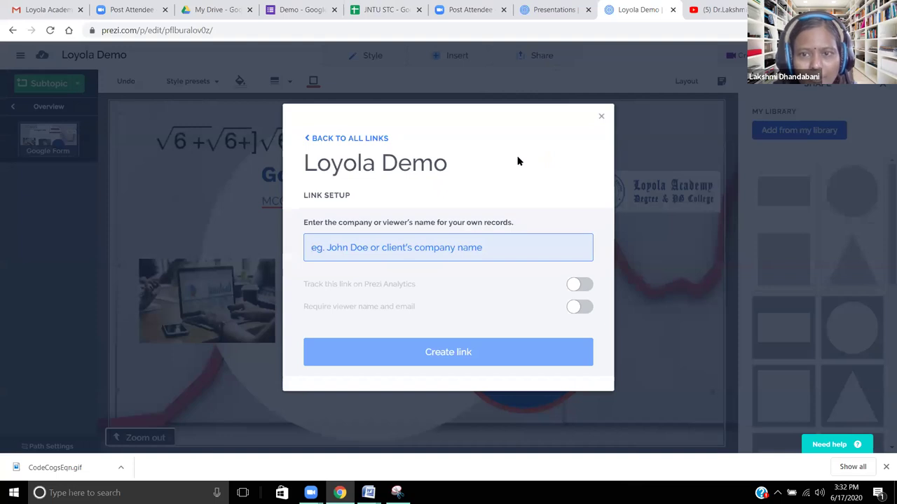
left_click(368, 139)
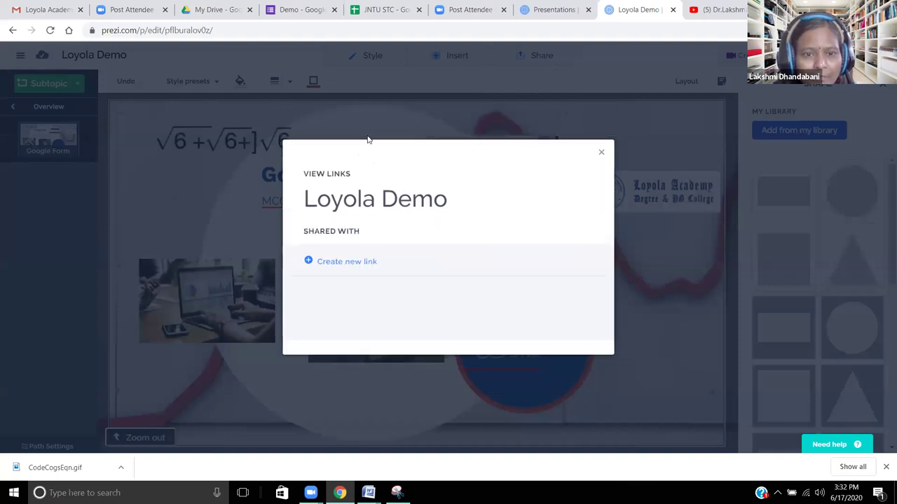
Close the list of view links, confirm the title Loyola Demo, and return to the presentation's overview
left_click(602, 153)
left_click(71, 57)
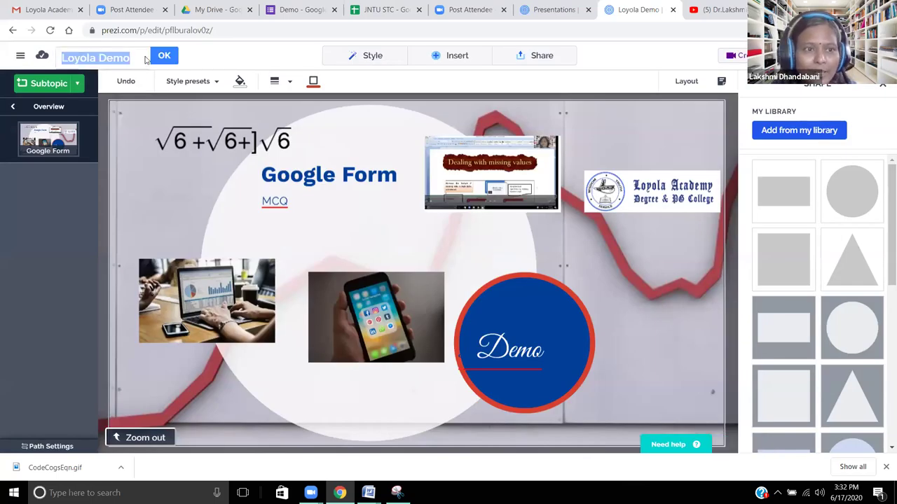
key("Return")
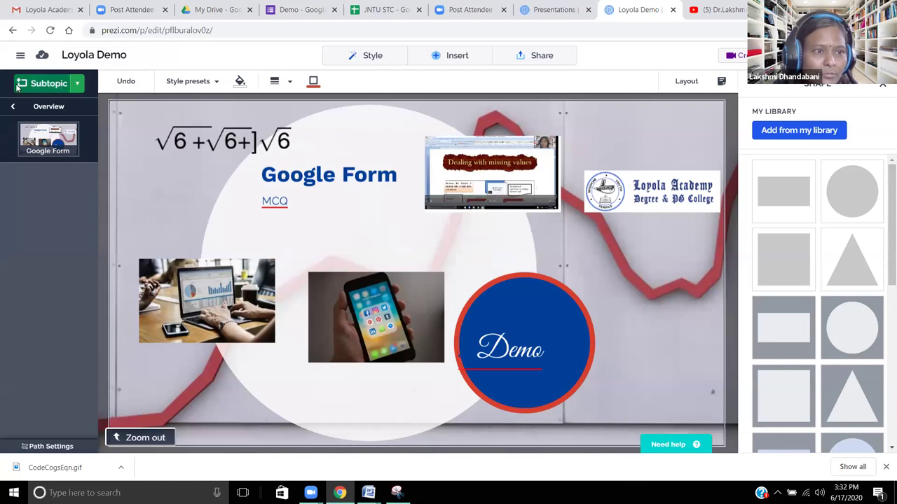
left_click(17, 110)
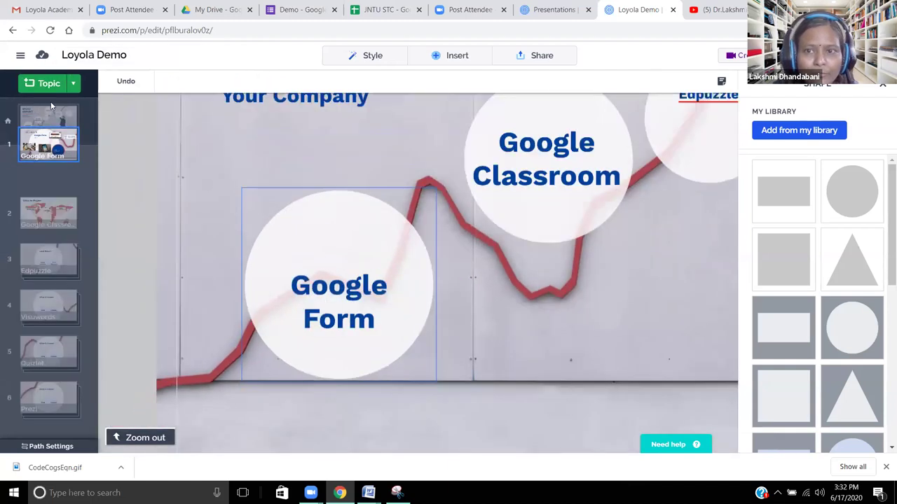
Close the Loyola Demo editor and refresh the list of all presentations on the Prezi dashboard
left_click(673, 10)
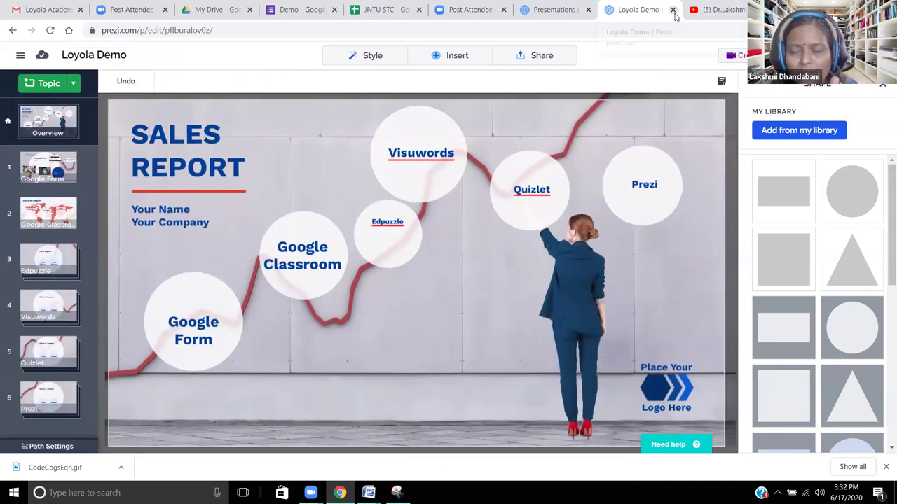
left_click(489, 89)
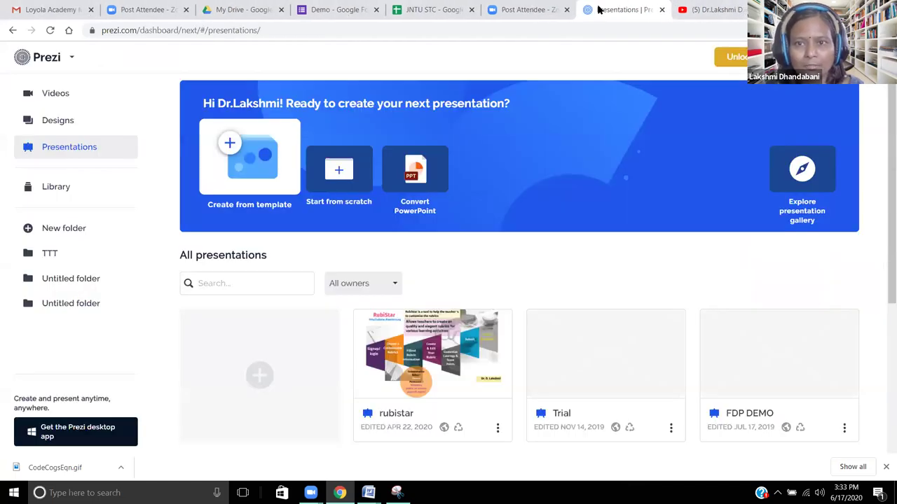
left_click(533, 9)
left_click(608, 9)
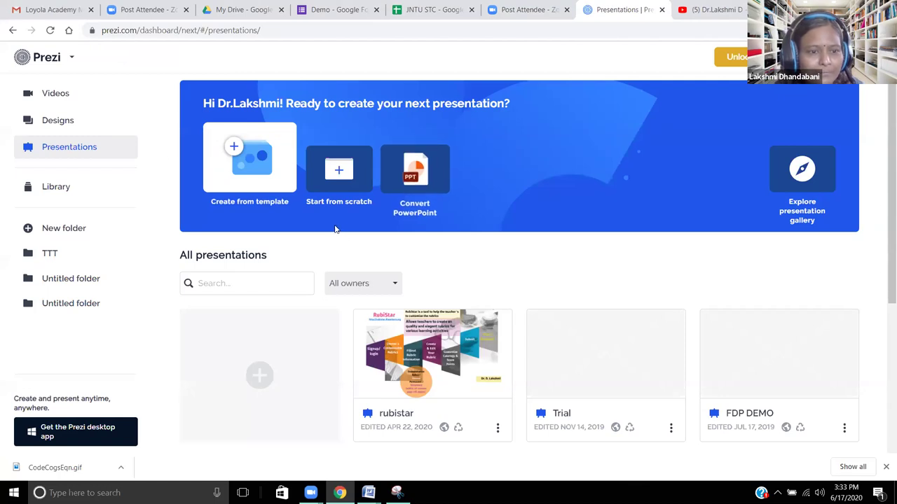
double_click(60, 147)
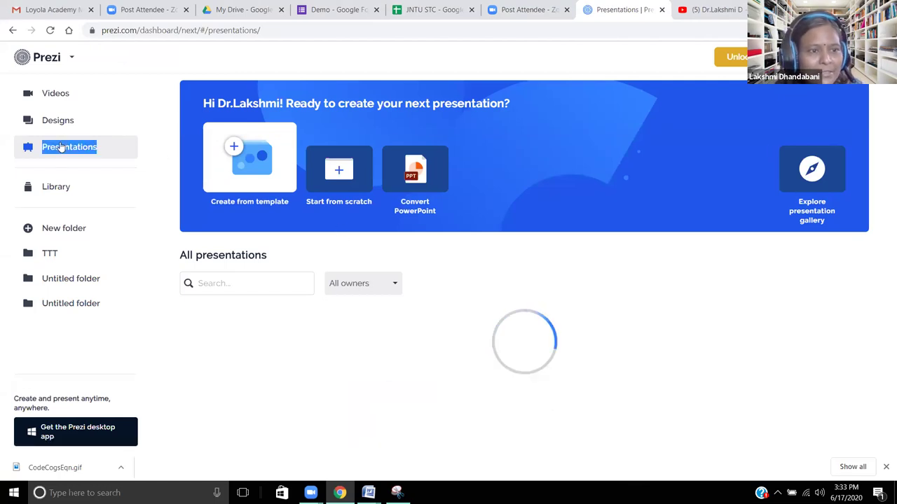
Find the Quizlet presentation among all presentations and open its view links
mouse_move(395, 336)
scroll(402, 357, "down", 2)
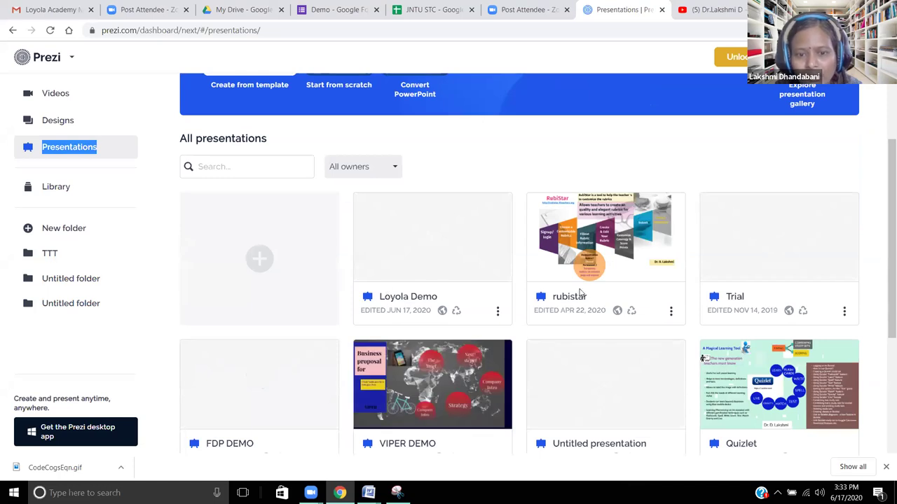
mouse_move(409, 424)
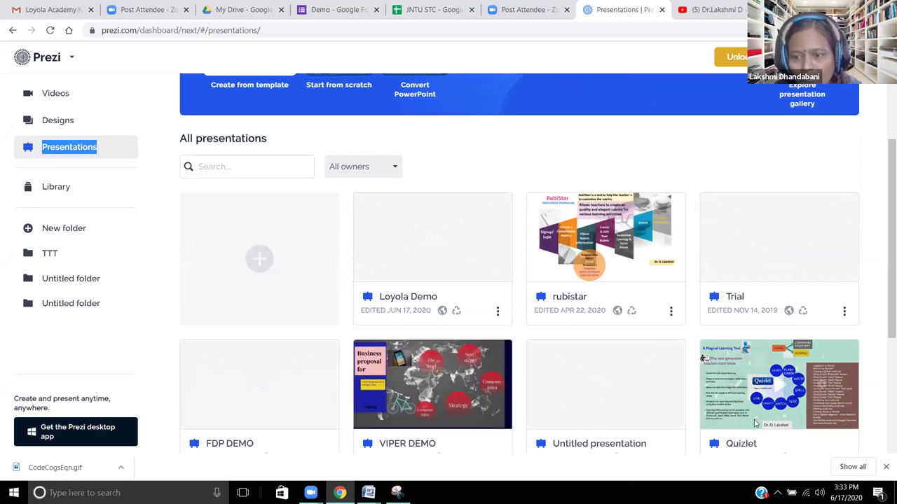
mouse_move(300, 424)
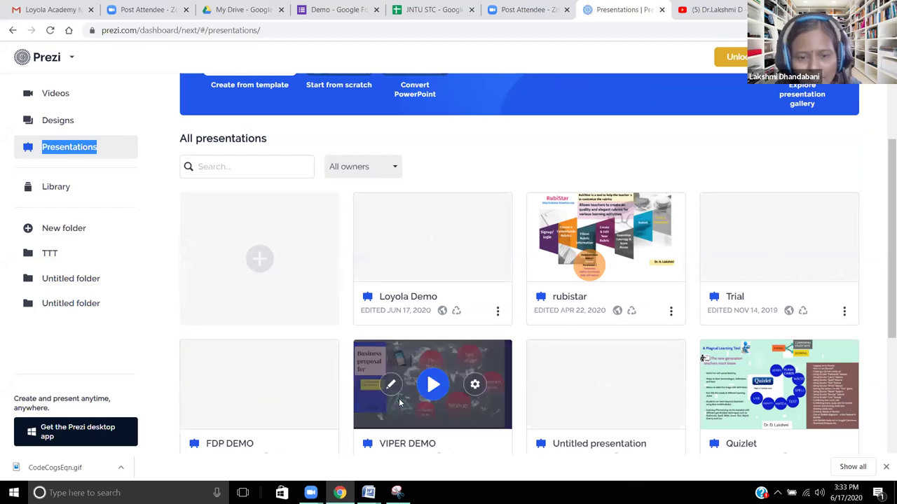
scroll(400, 403, "down", 1)
scroll(401, 403, "up", 1)
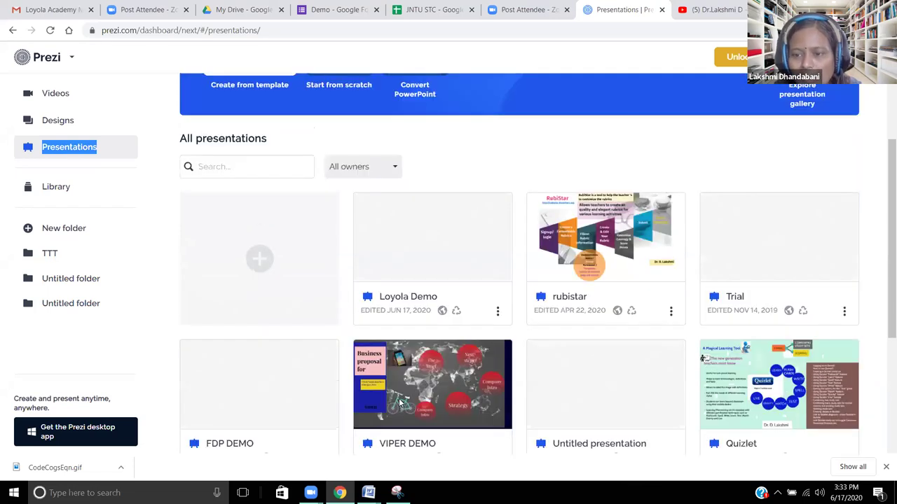
scroll(775, 455, "down", 2)
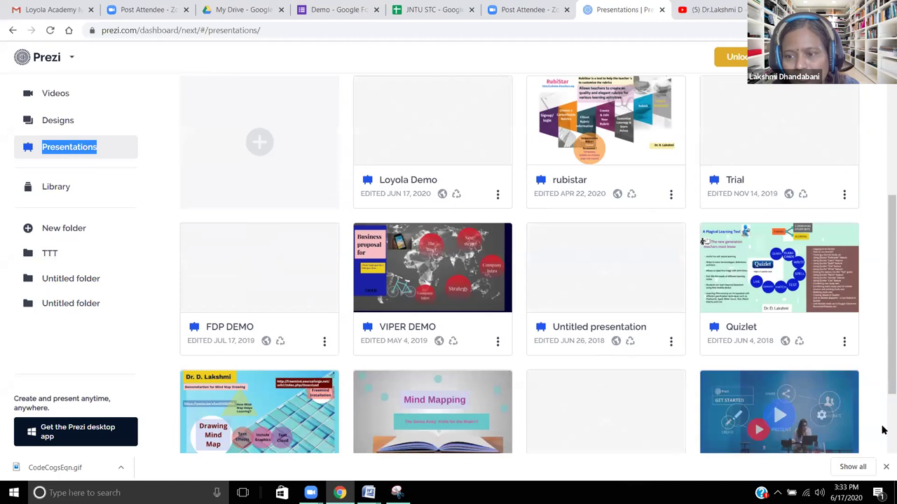
left_click(845, 343)
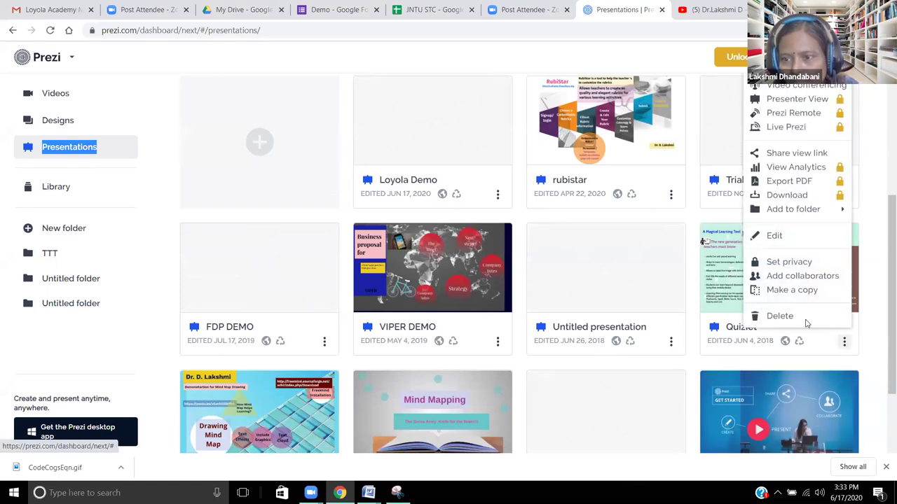
left_click(802, 154)
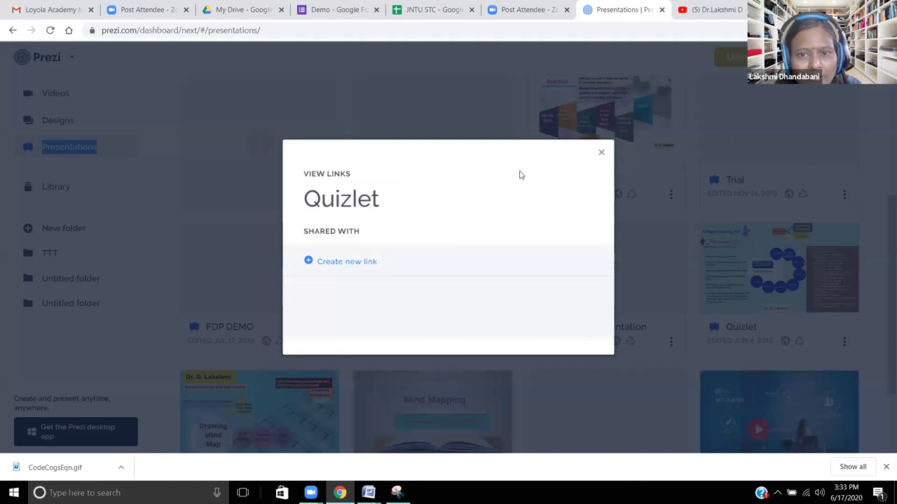
left_click_drag(419, 210, 300, 250)
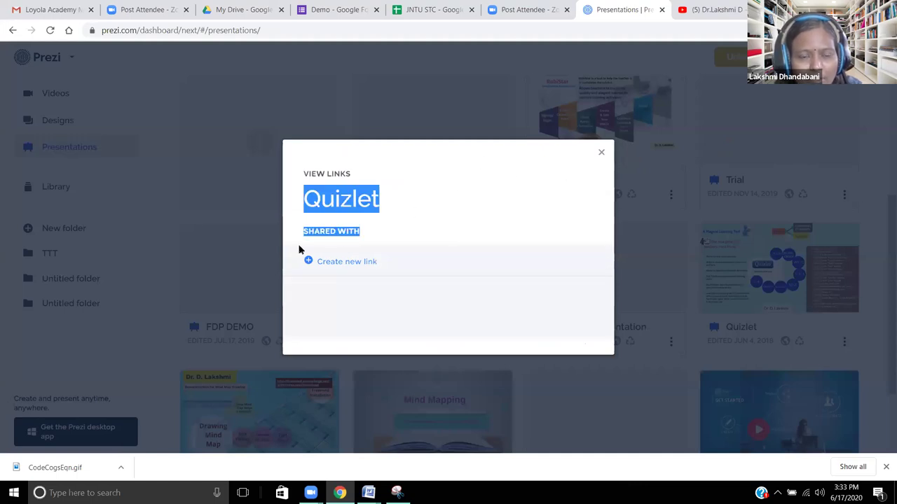
left_click(381, 226)
Create a view link for the Quizlet presentation under the record name Quizlet_Demo_Slide and copy its address
left_click(331, 263)
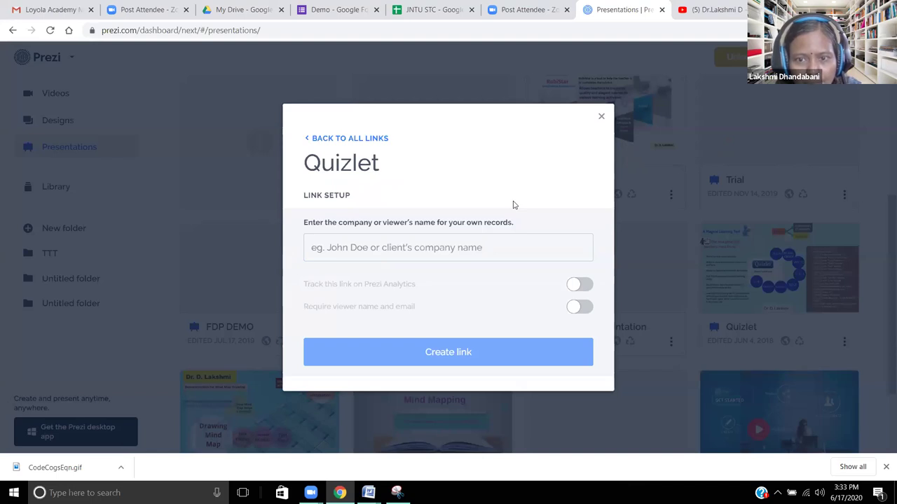
left_click(406, 249)
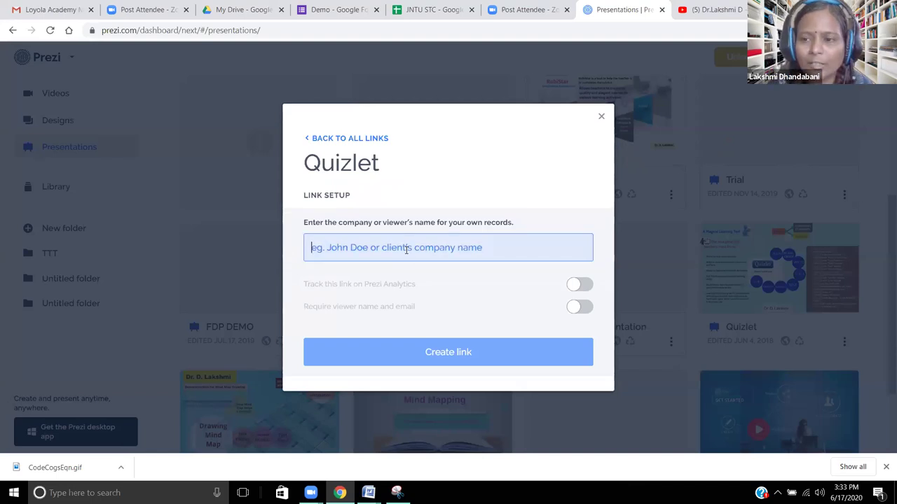
type("Qu")
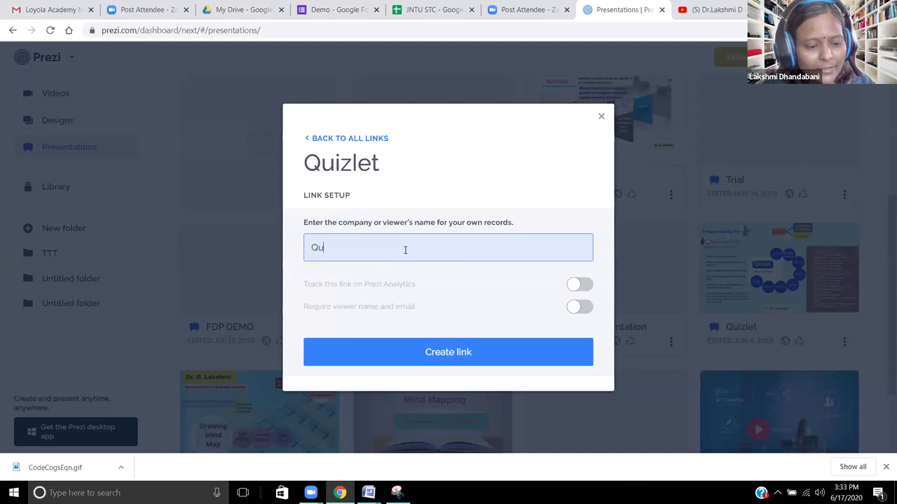
type("izlet_D")
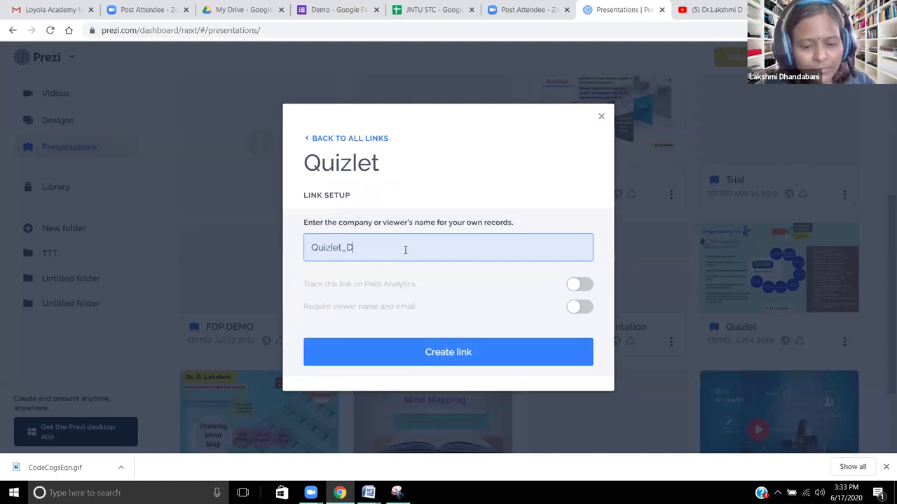
type("emo_Slide")
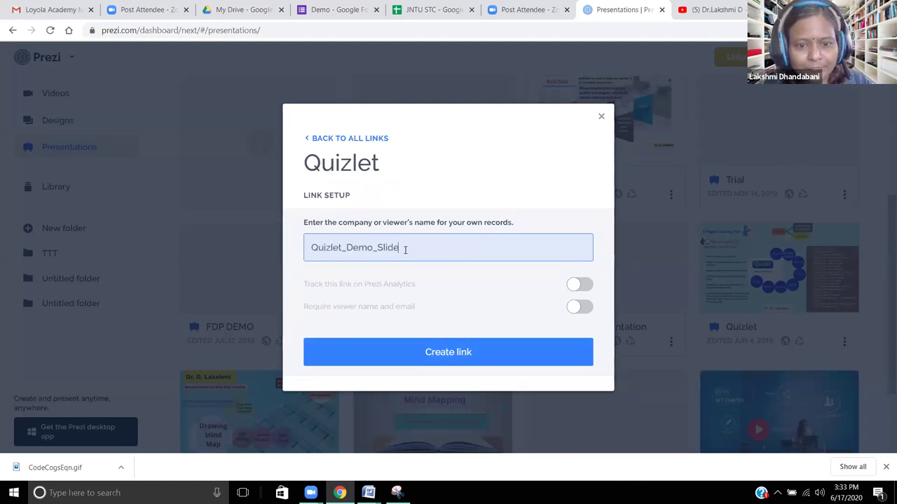
left_click(441, 353)
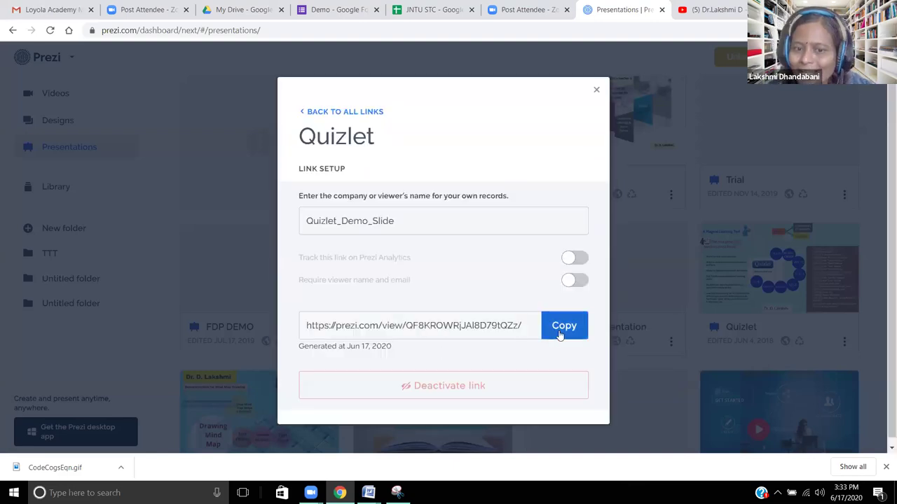
left_click(559, 327)
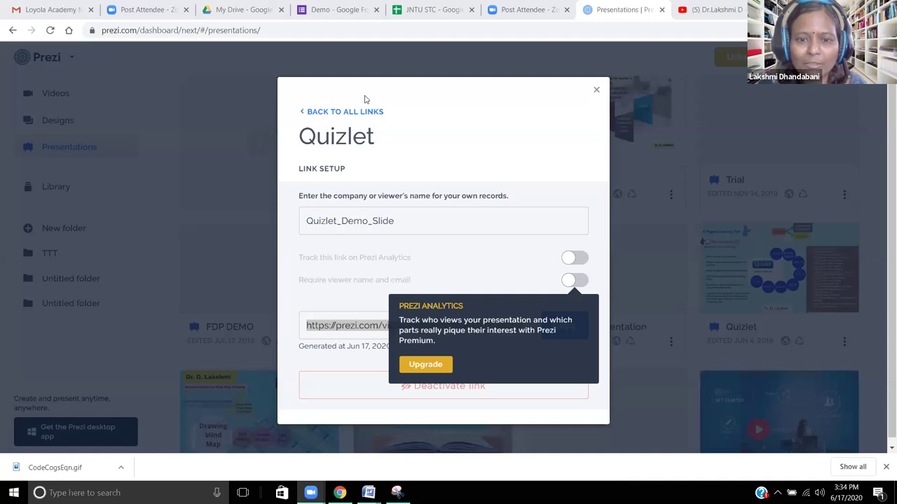
left_click(597, 91)
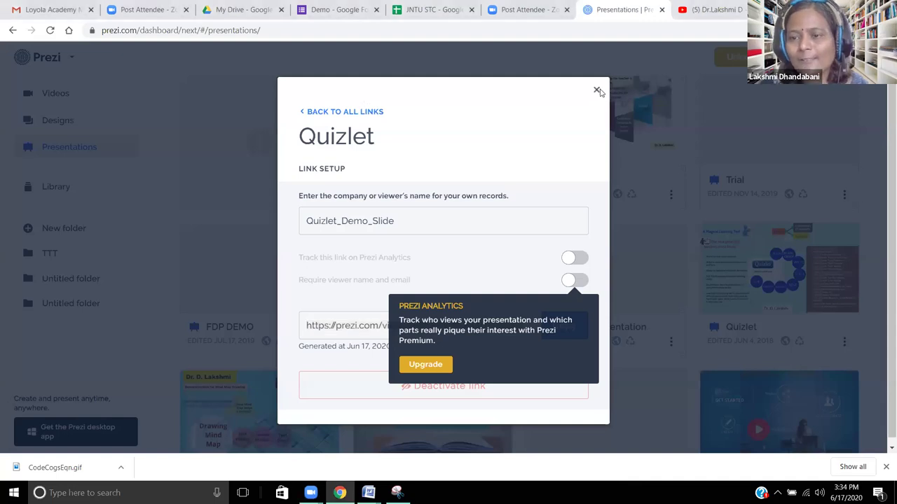
left_click(597, 91)
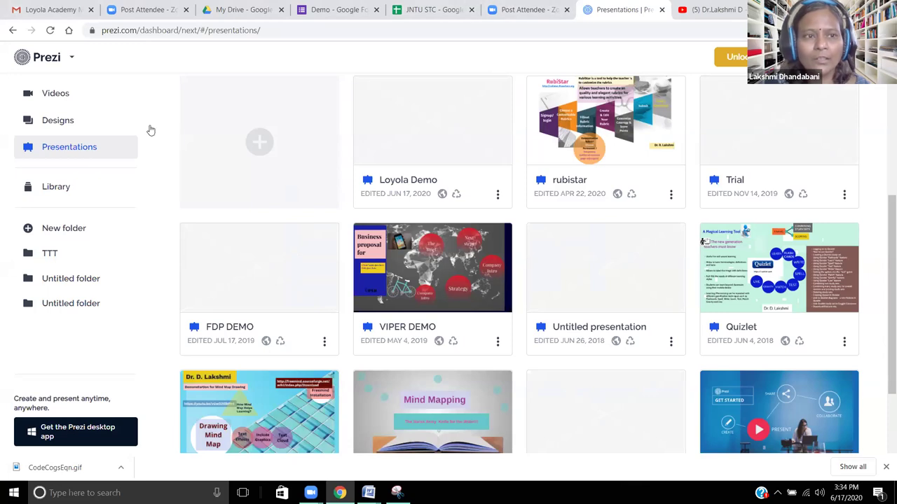
Close the Prezi dashboard and the JNTU STC spreadsheet, and switch to the Demo form in Google Forms
left_click(662, 10)
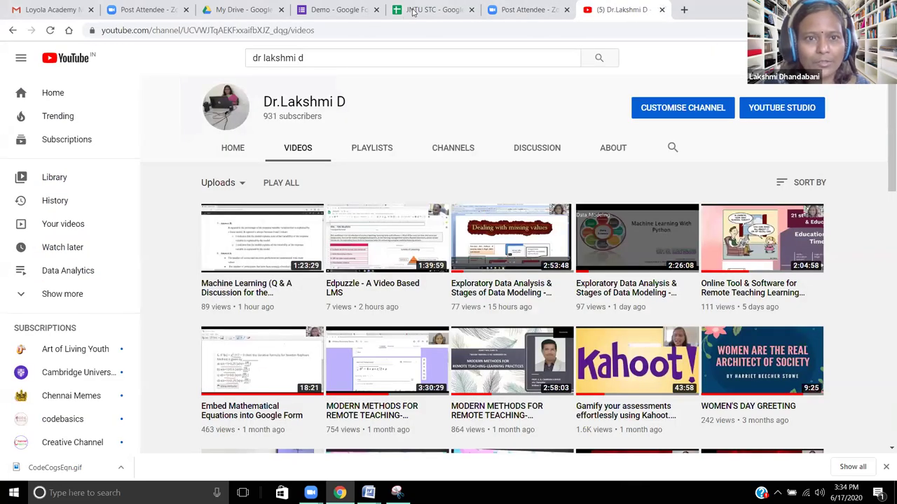
left_click(470, 10)
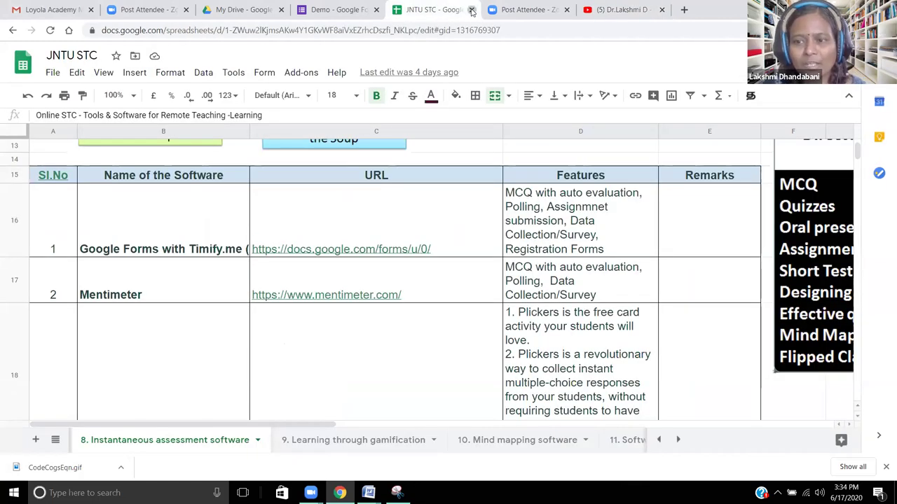
left_click(472, 10)
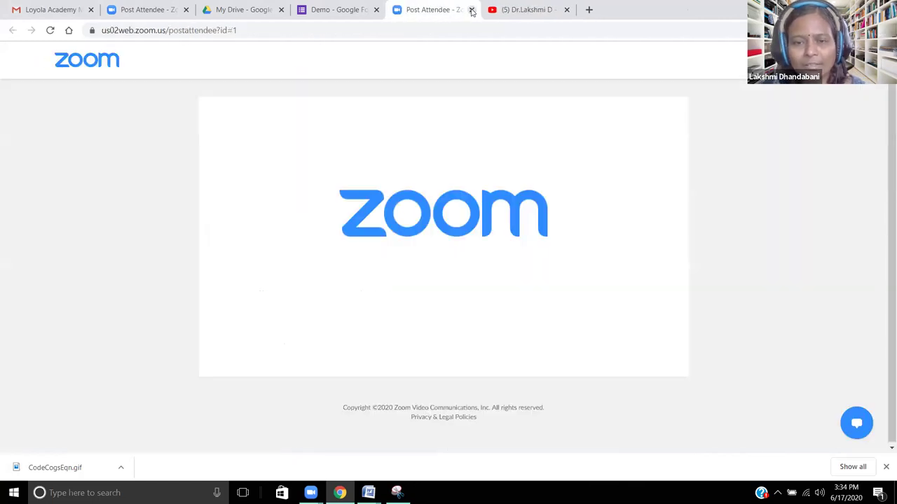
left_click(331, 10)
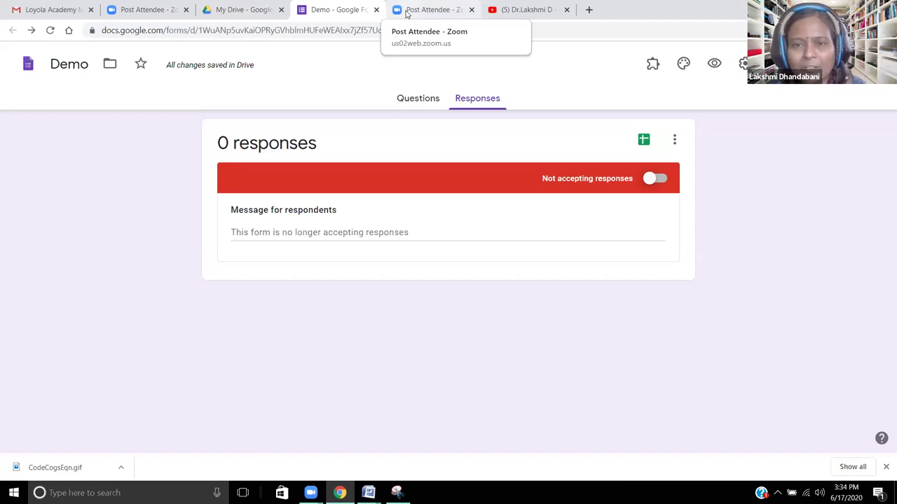
Search Google for "kahoot" and open the Kahoot! learning games site in a separate browser tab
left_click(589, 9)
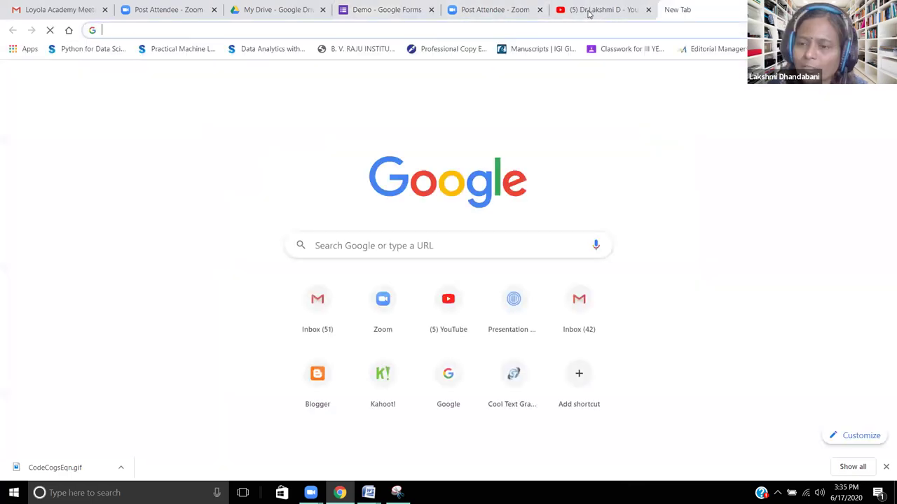
left_click(432, 246)
type("kahoot")
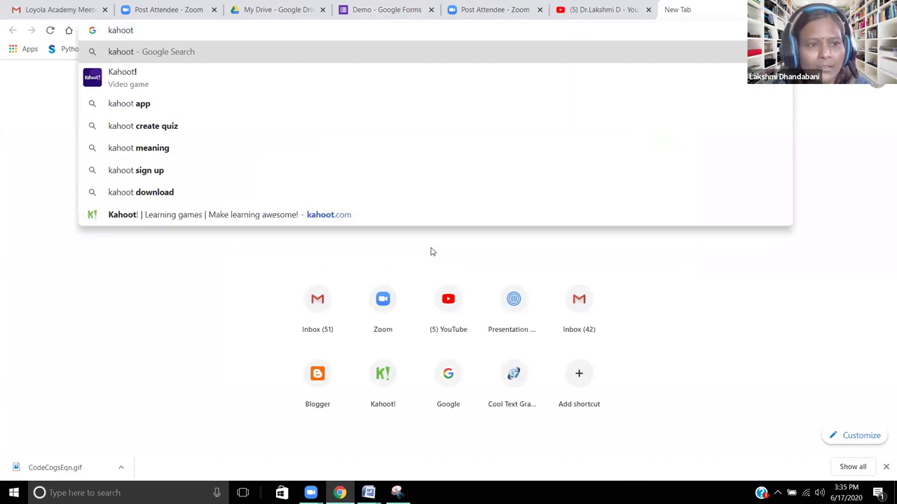
key("Return")
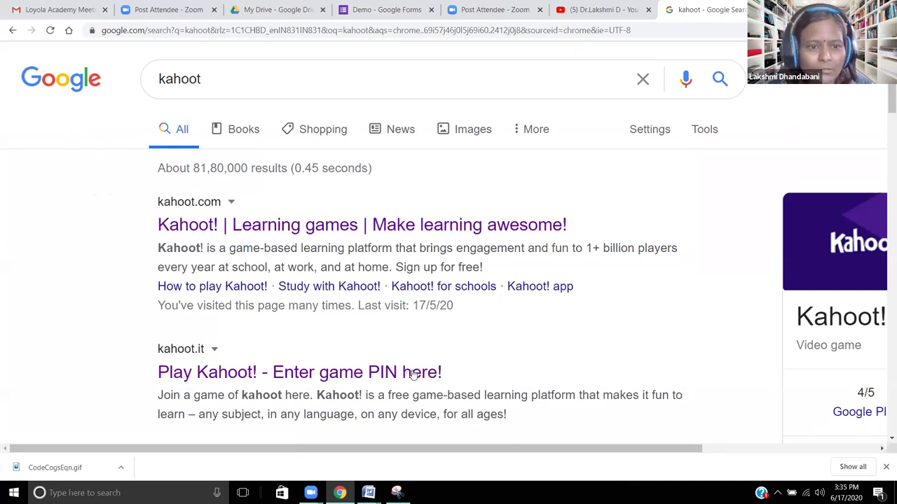
right_click(329, 229)
left_click(344, 237)
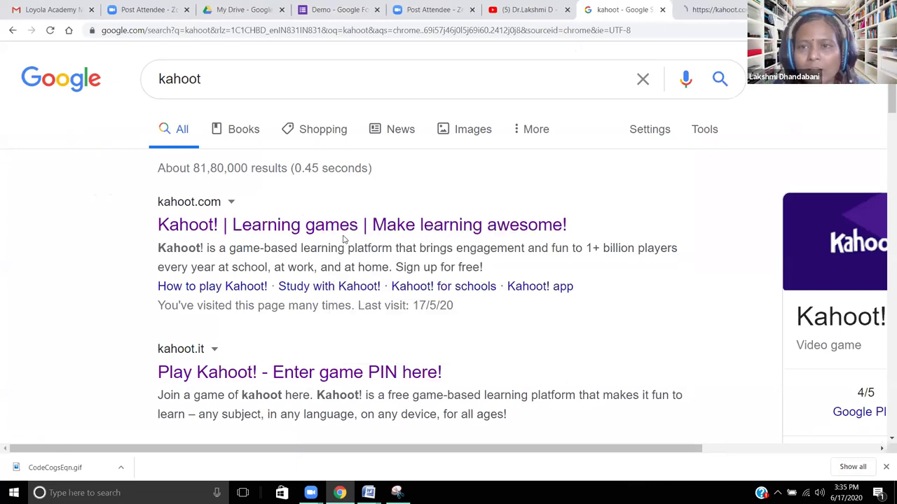
Switch to the Kahoot! site and log in with the second Google account in the account list
left_click(700, 11)
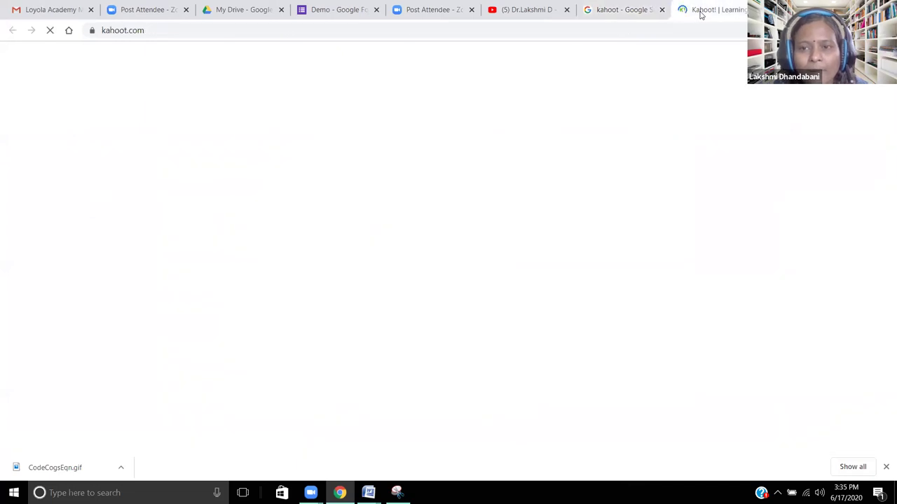
left_click(845, 84)
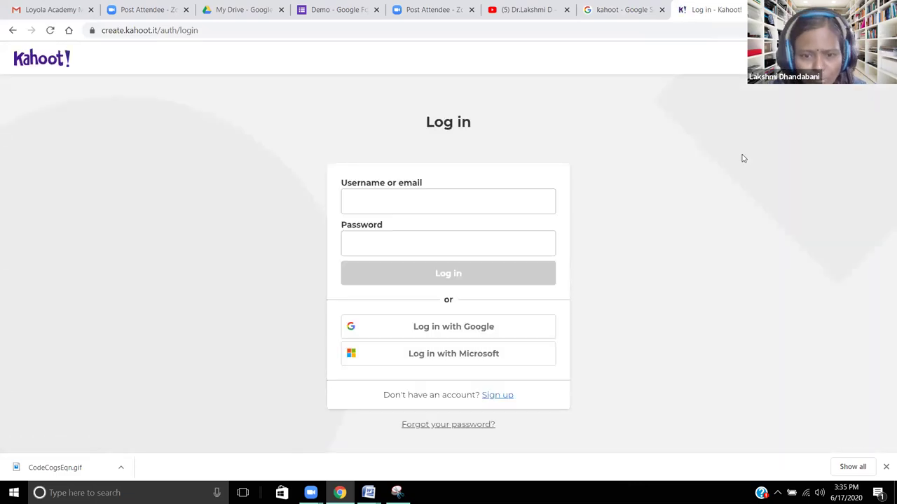
left_click(473, 329)
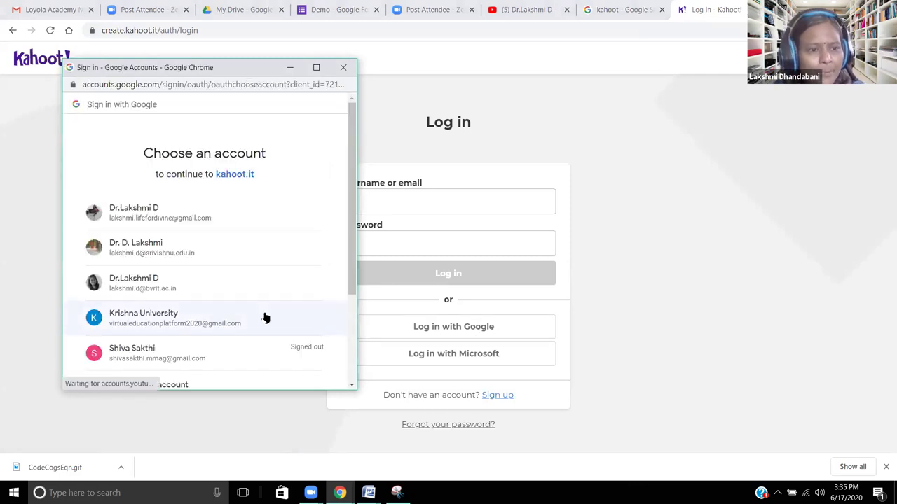
left_click(174, 258)
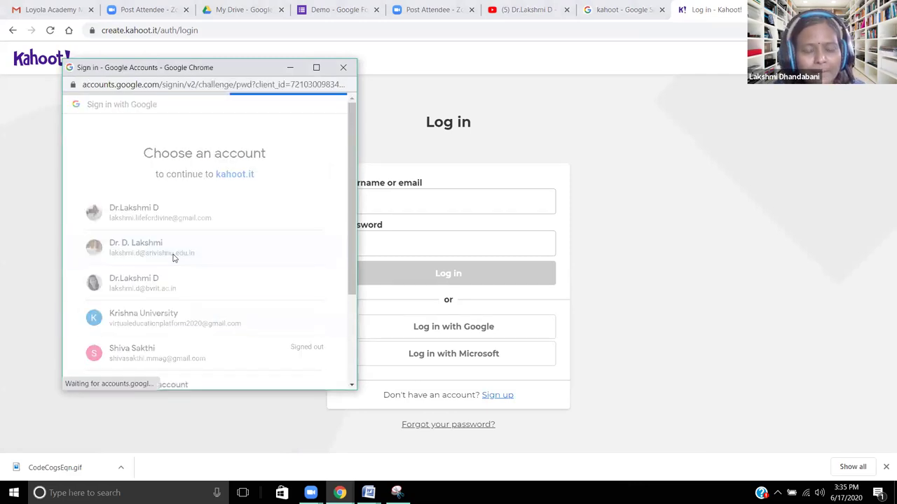
left_click(306, 284)
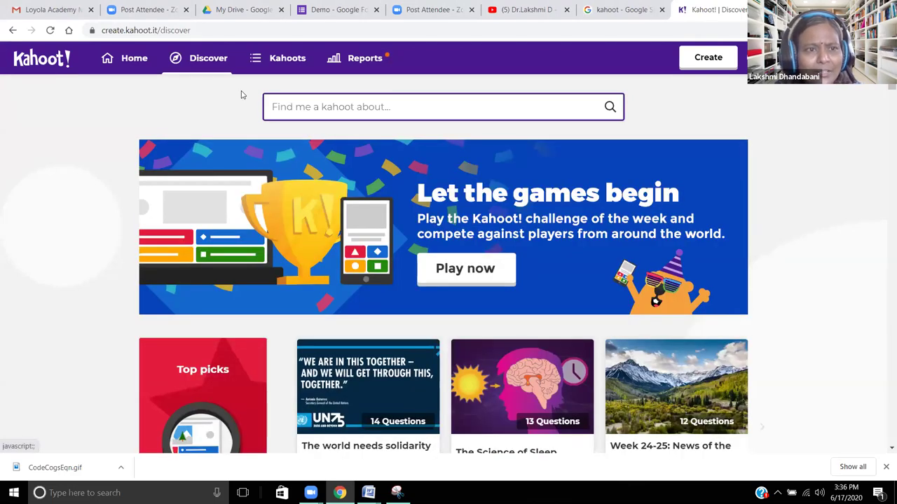
Go to the Kahoot! home page and look through the full list of the account's own kahoots
left_click(135, 60)
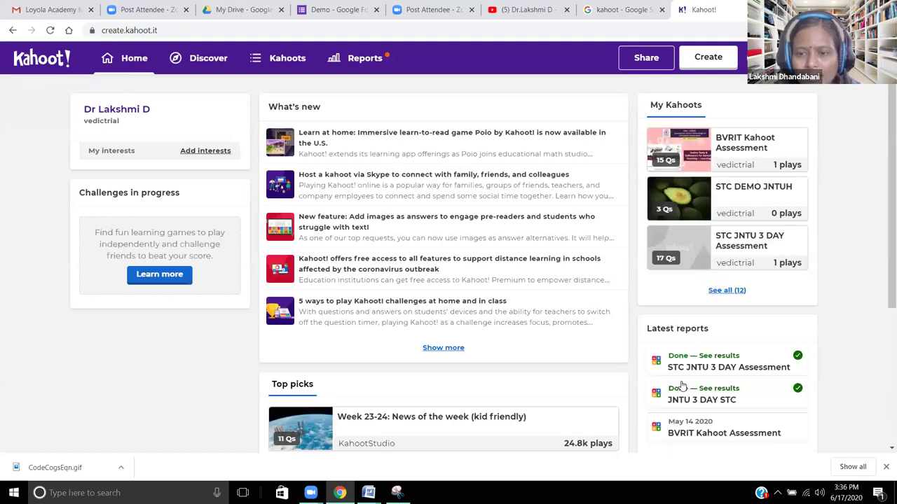
scroll(697, 390, "down", 1)
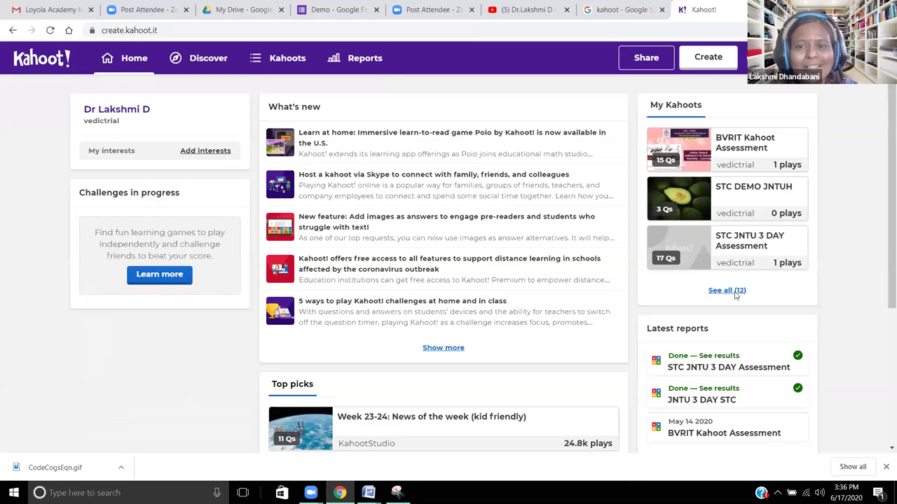
left_click(735, 295)
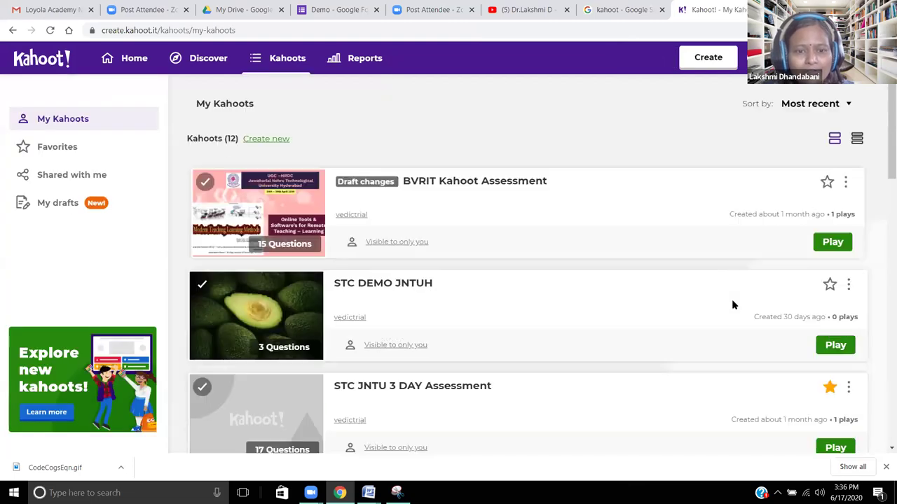
scroll(731, 300, "down", 3)
scroll(731, 299, "down", 5)
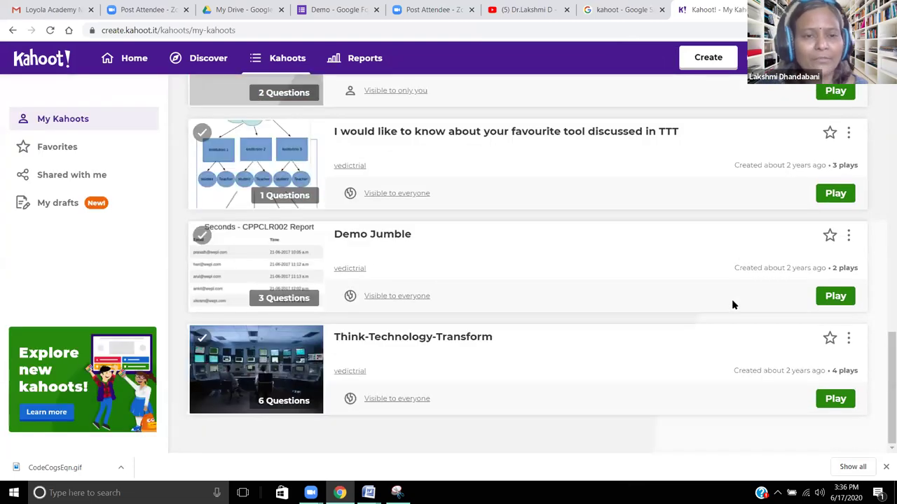
scroll(732, 299, "up", 10)
scroll(633, 273, "up", 1)
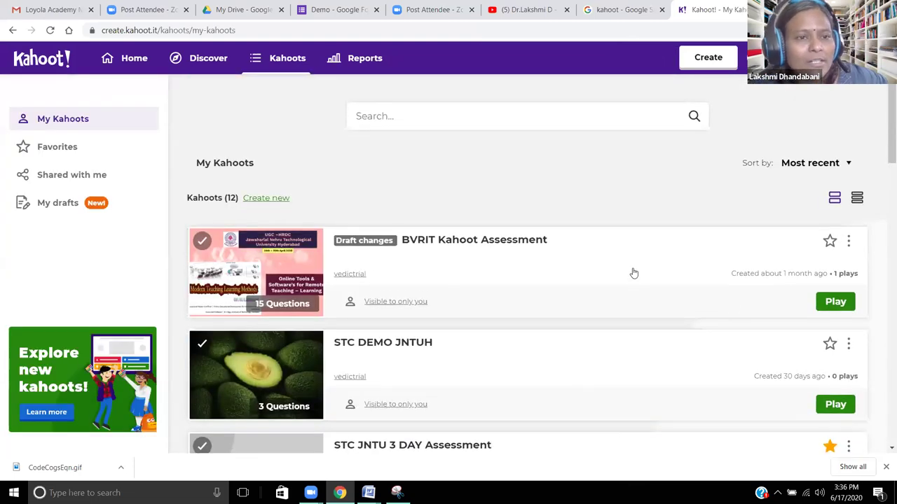
Browse the Discover page and examine its kahoot collections by topic, age group and subject
left_click(203, 61)
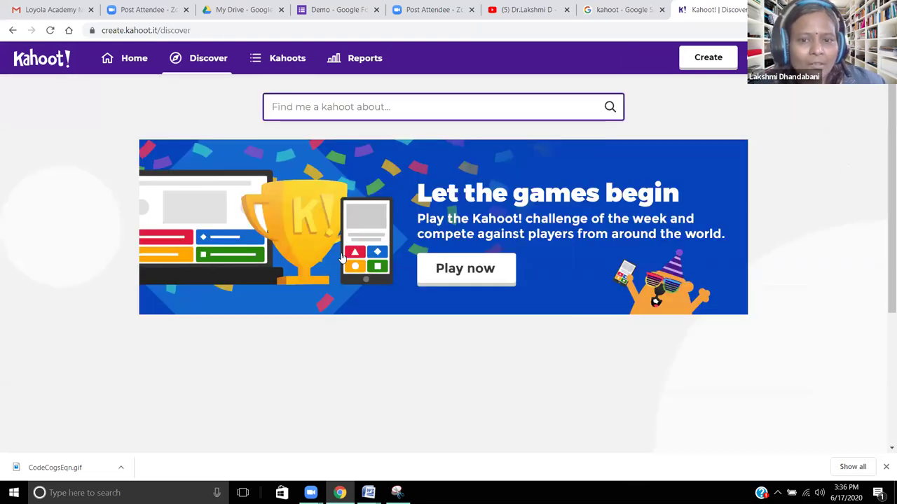
scroll(342, 258, "down", 3)
scroll(318, 140, "up", 3)
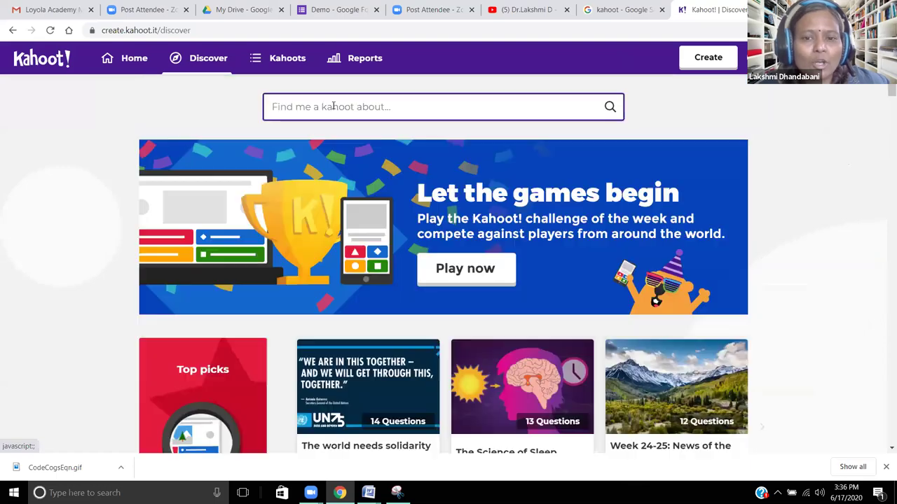
left_click(333, 106)
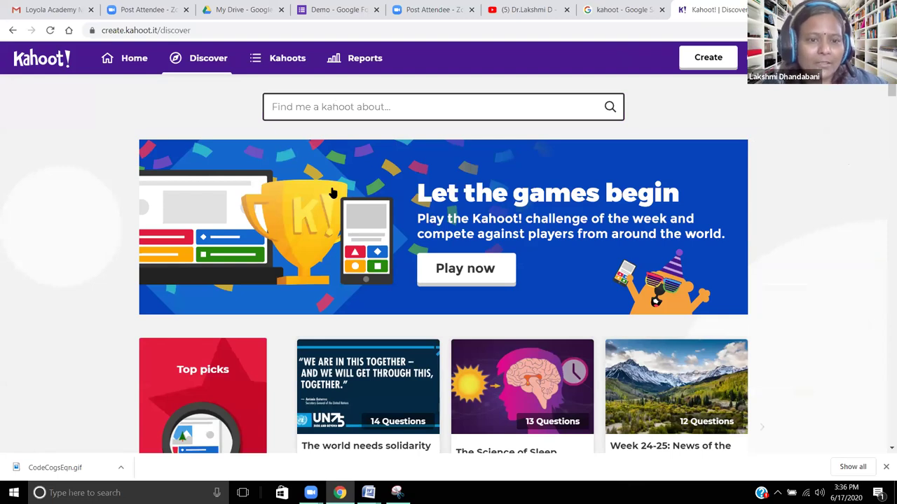
scroll(327, 223, "down", 8)
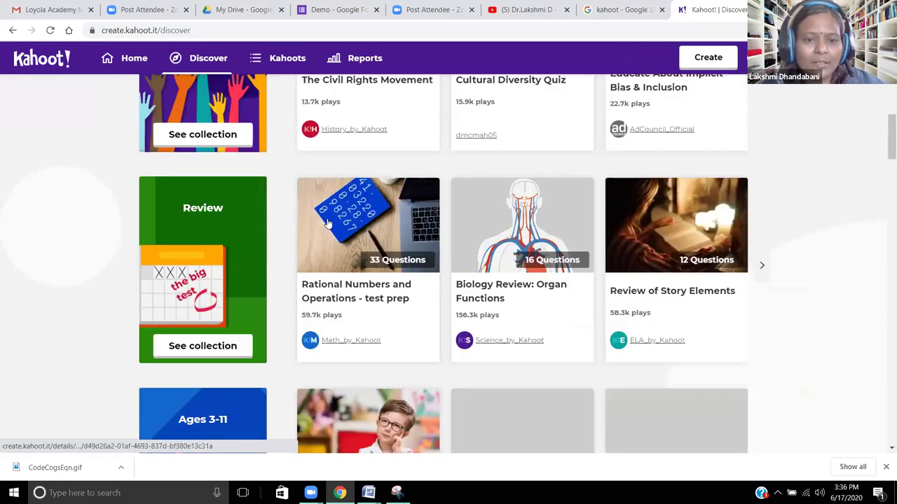
scroll(177, 367, "down", 7)
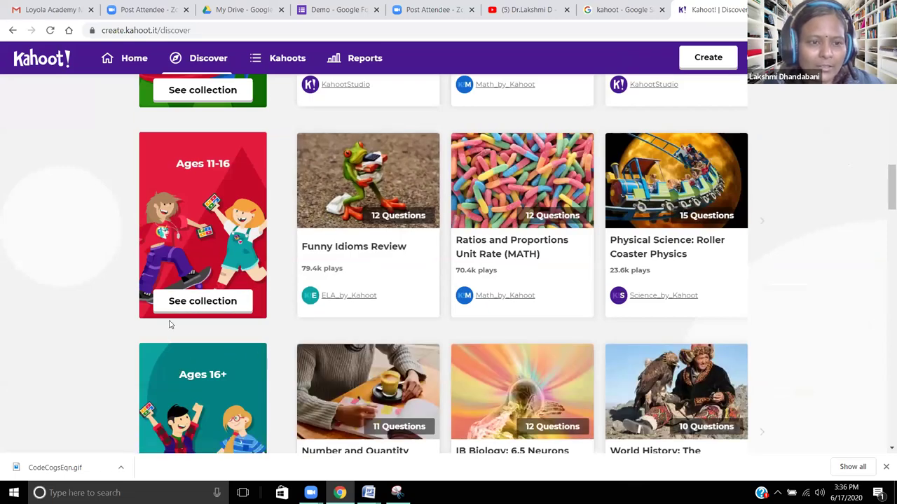
scroll(196, 319, "down", 9)
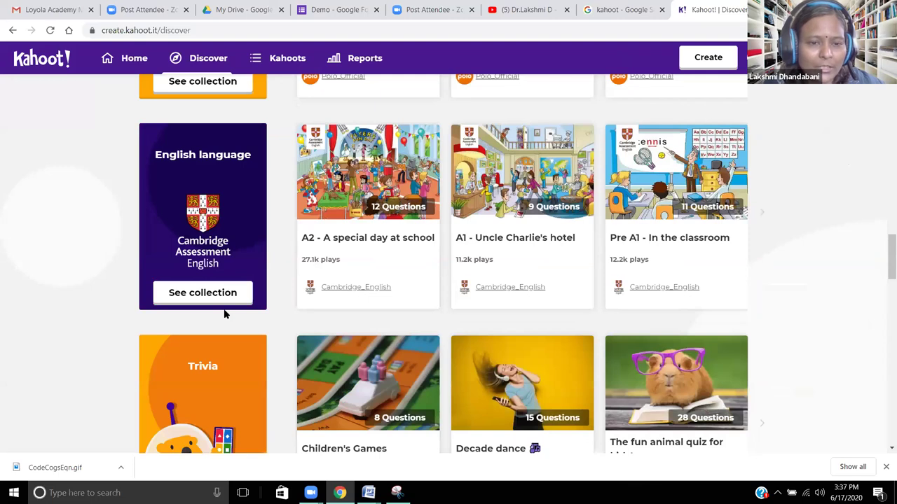
scroll(225, 314, "down", 3)
scroll(224, 314, "down", 1)
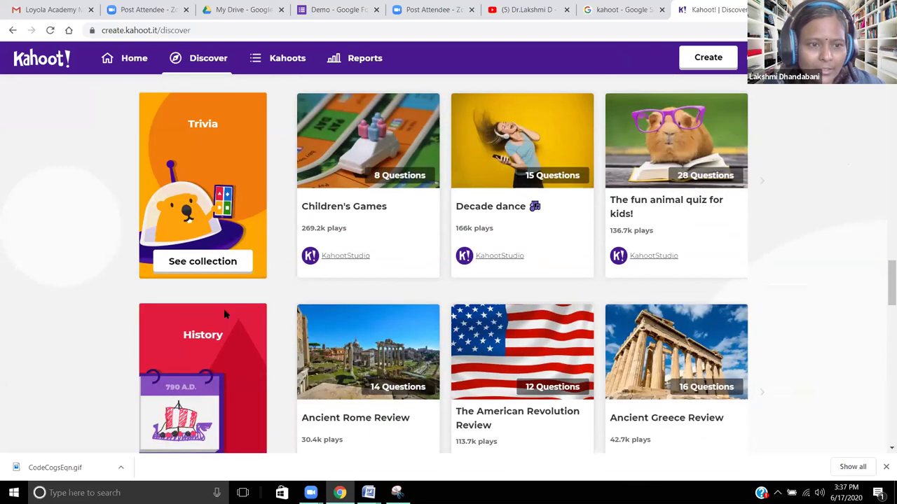
scroll(224, 315, "down", 4)
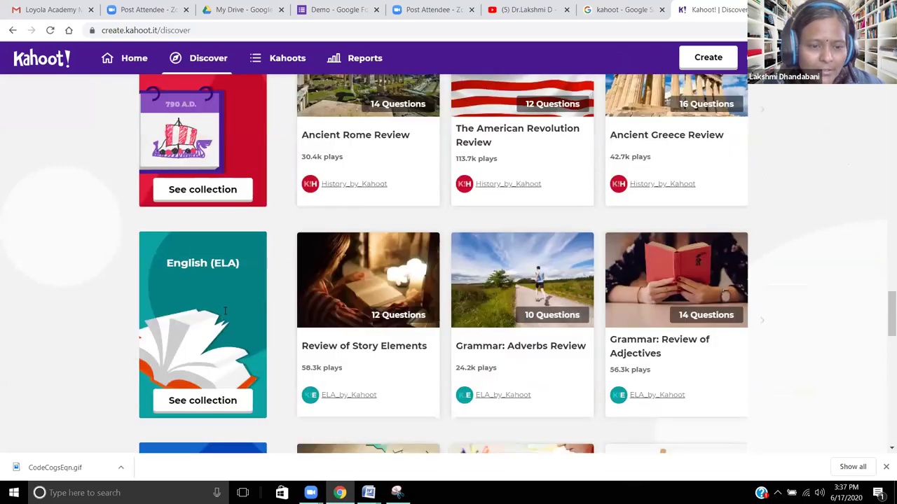
scroll(225, 310, "down", 10)
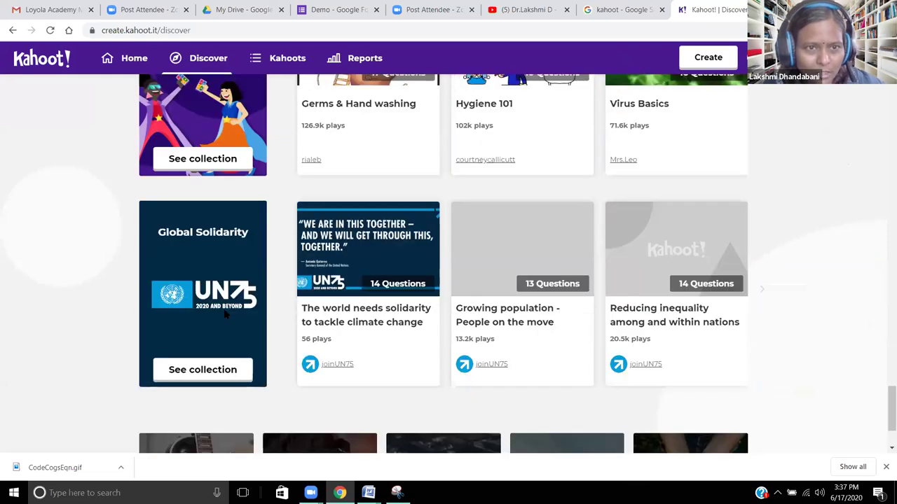
scroll(224, 315, "up", 15)
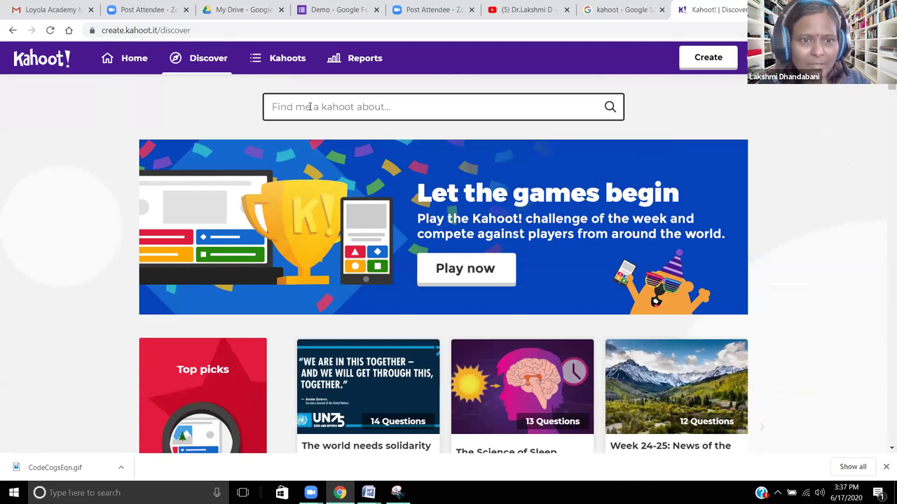
left_click(310, 107)
type("sfsf")
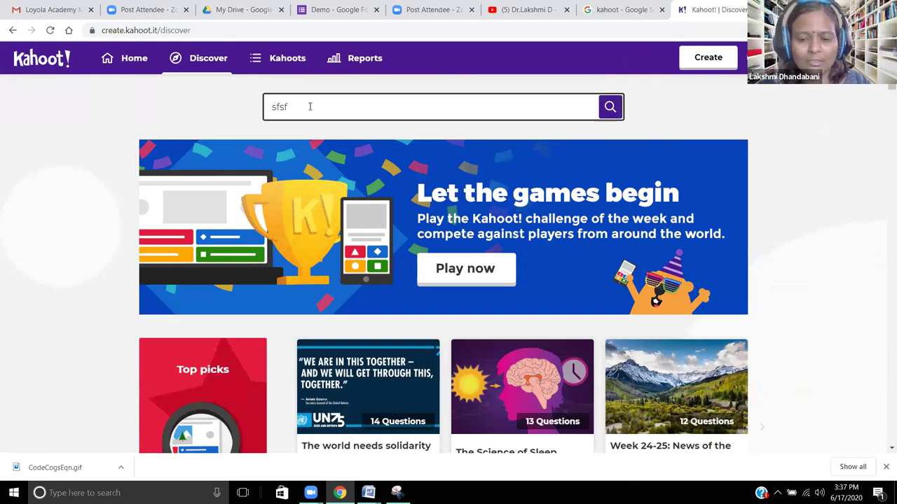
key("BackSpace")
key("BackSpace")
key("BackSpace")
key("BackSpace")
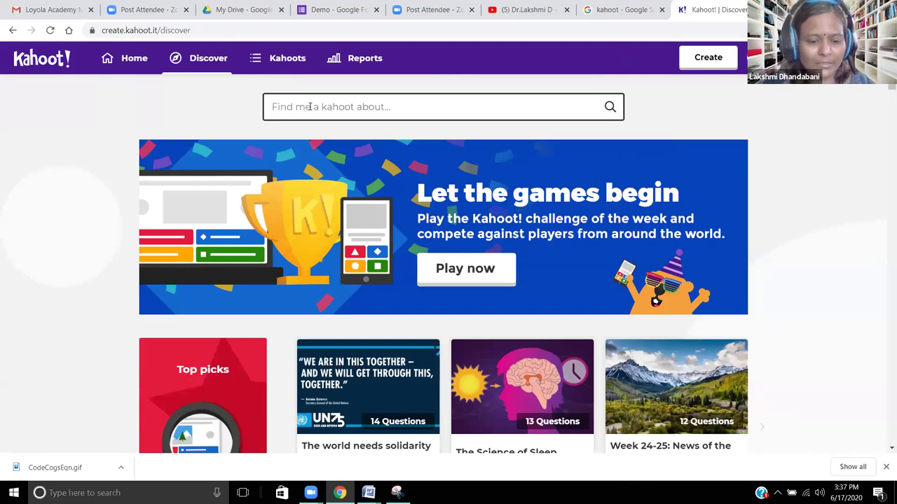
Search the Discover page for "Python" and look through the kahoots found
type("Python")
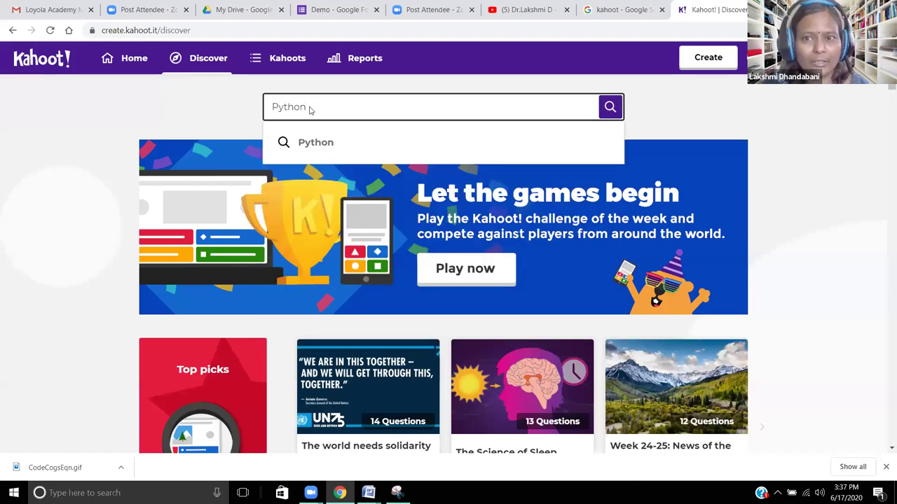
key("Return")
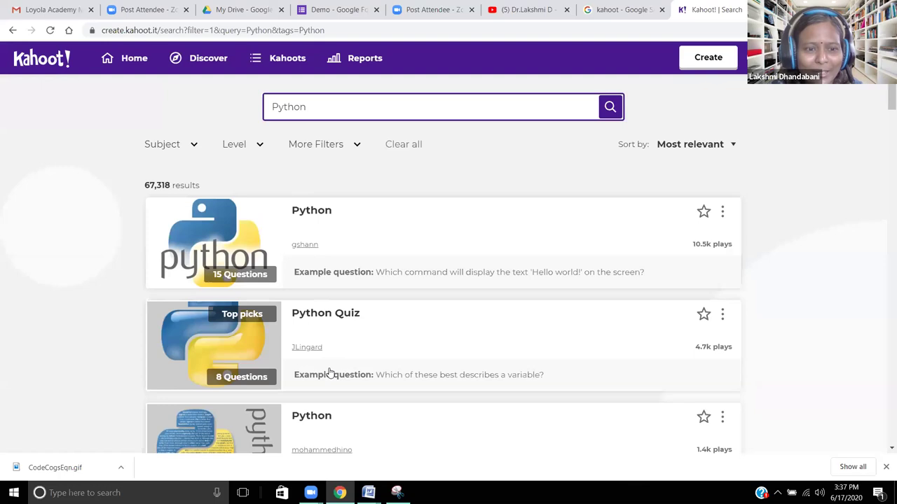
scroll(330, 372, "down", 3)
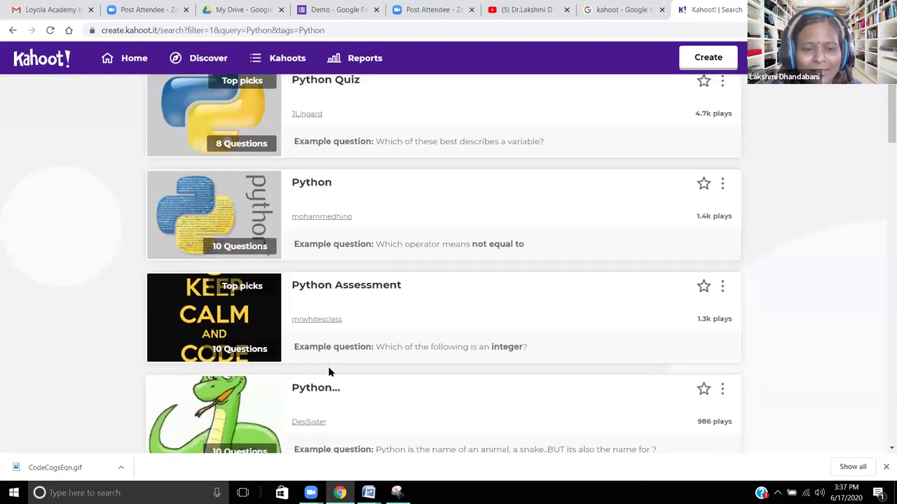
scroll(329, 372, "down", 4)
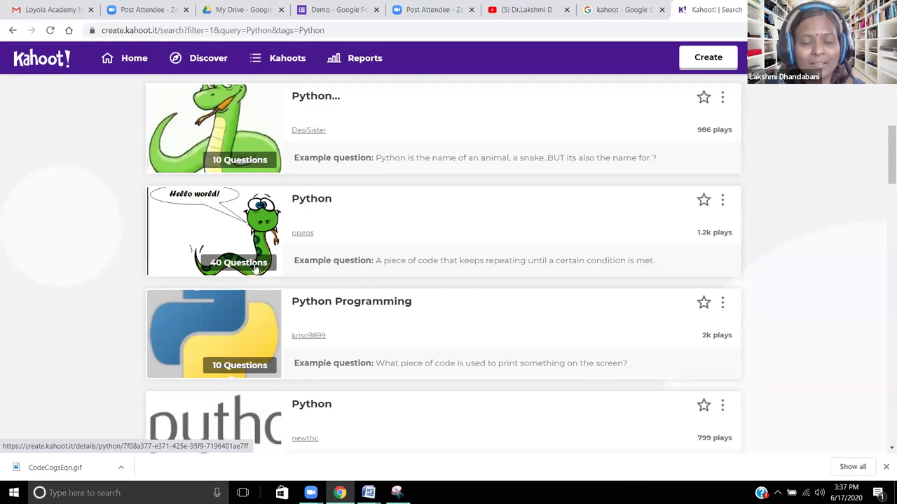
scroll(273, 316, "down", 5)
scroll(278, 320, "down", 5)
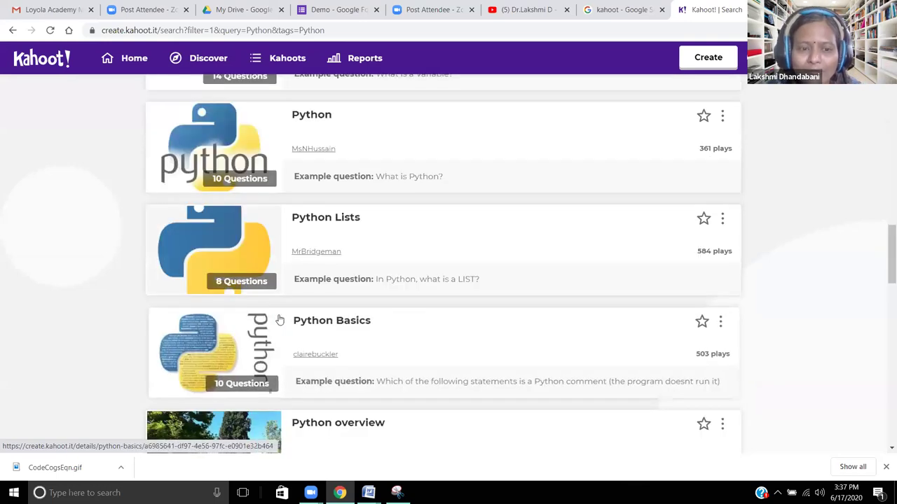
scroll(278, 319, "up", 10)
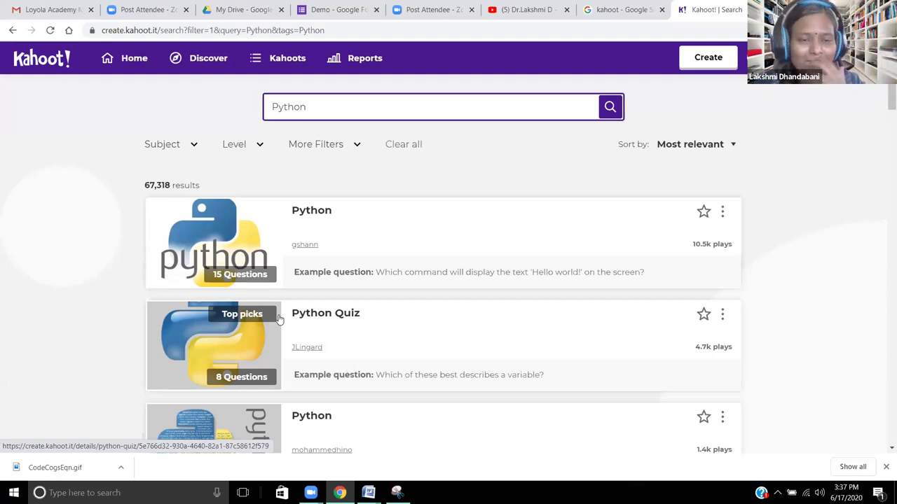
Return to the account's own kahoots and examine the list along with the favorites, shared and drafts categories
left_click(294, 63)
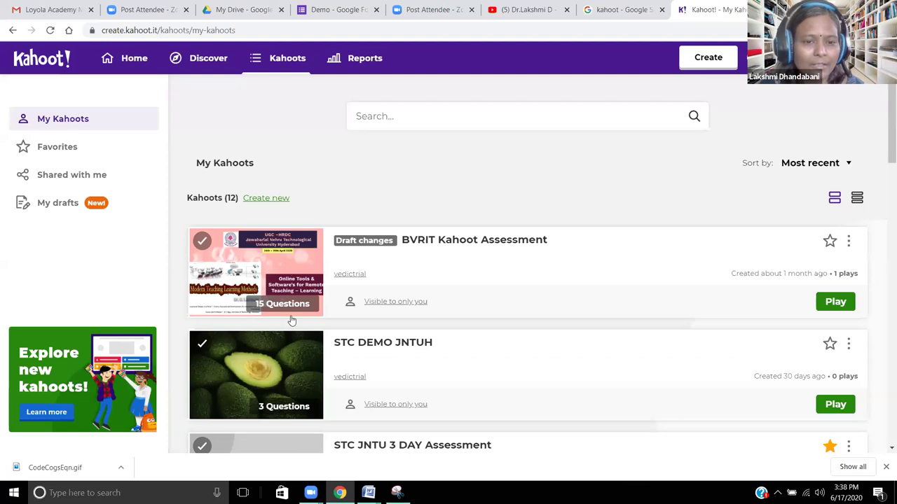
scroll(290, 316, "down", 5)
scroll(290, 316, "up", 5)
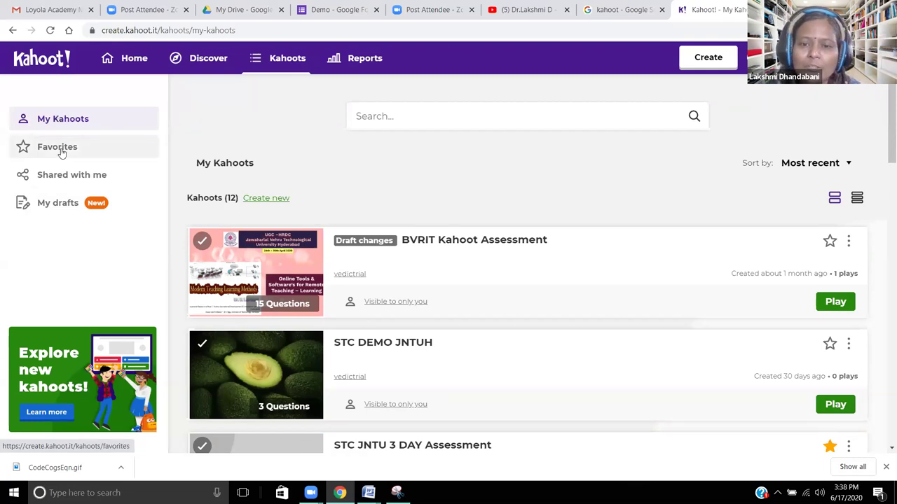
scroll(736, 445, "down", 1)
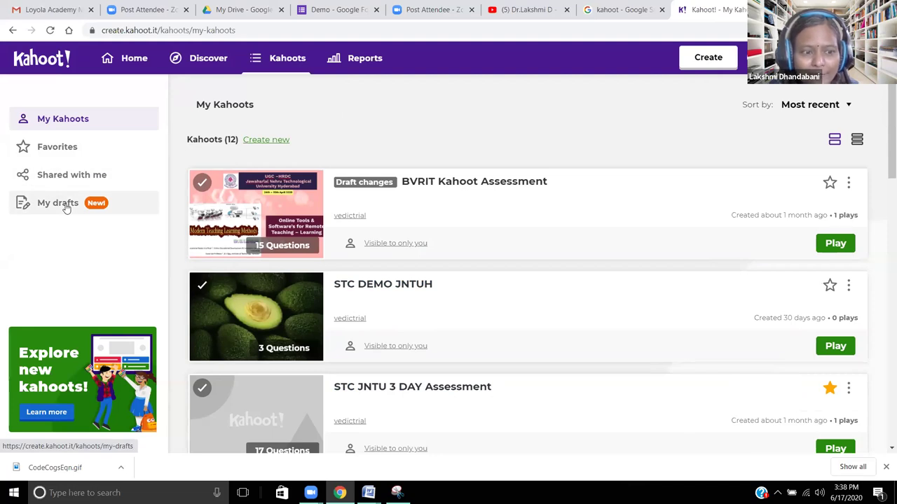
scroll(98, 305, "down", 3)
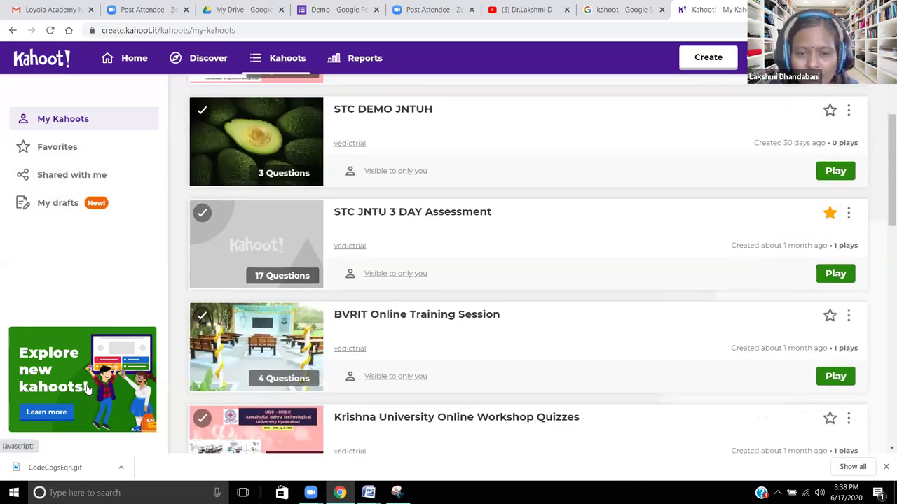
scroll(580, 410, "up", 3)
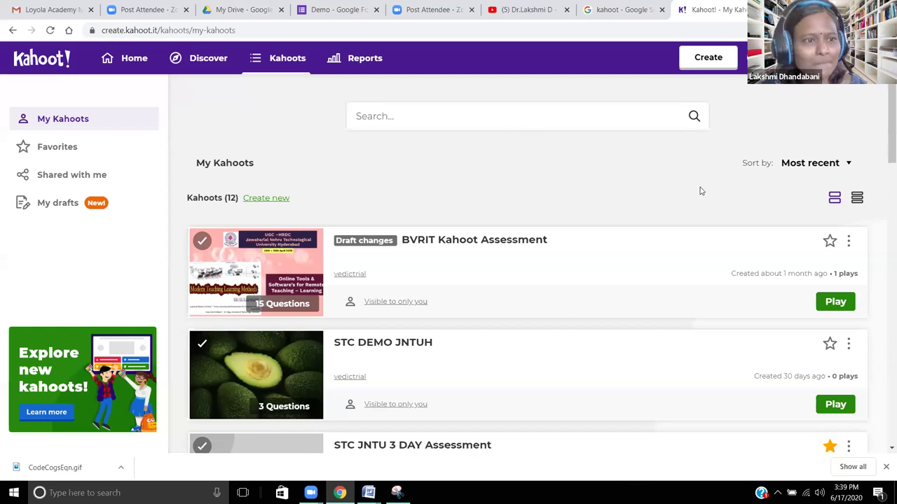
Open the Kahoot! reports page, continue past the new reports introduction, and look through the full list of reports
left_click(708, 61)
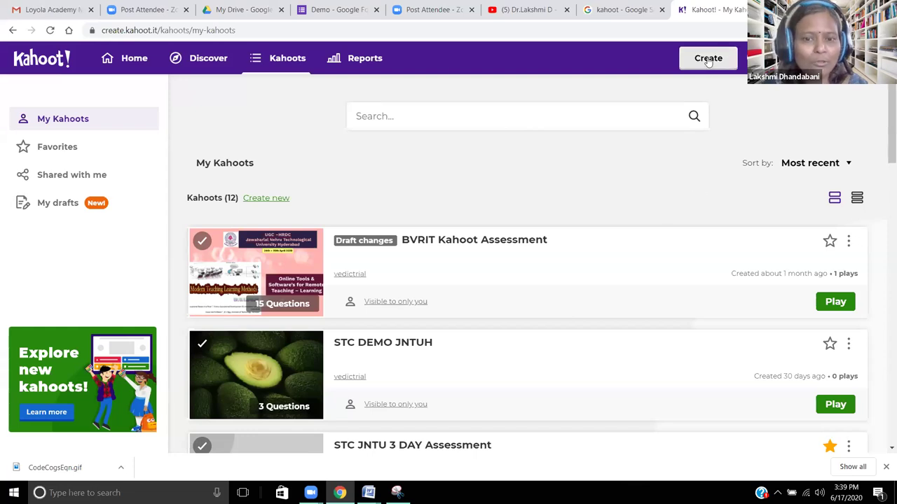
left_click(352, 60)
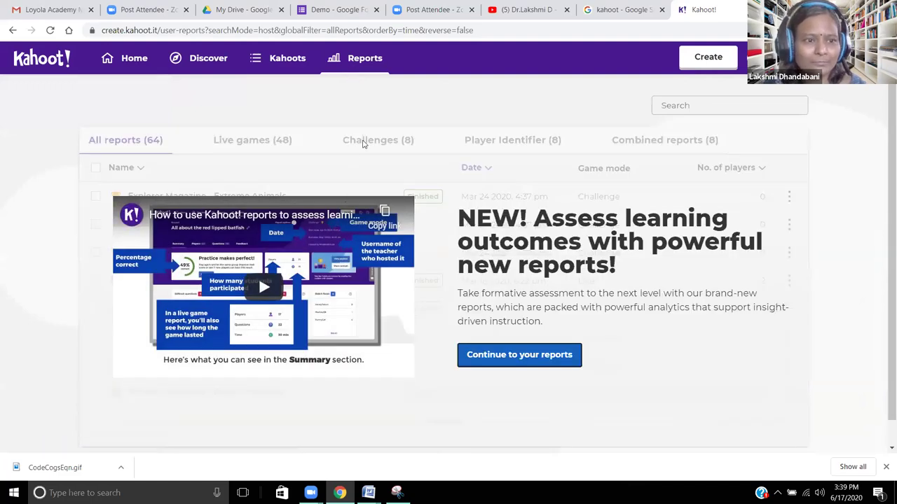
scroll(378, 210, "down", 1)
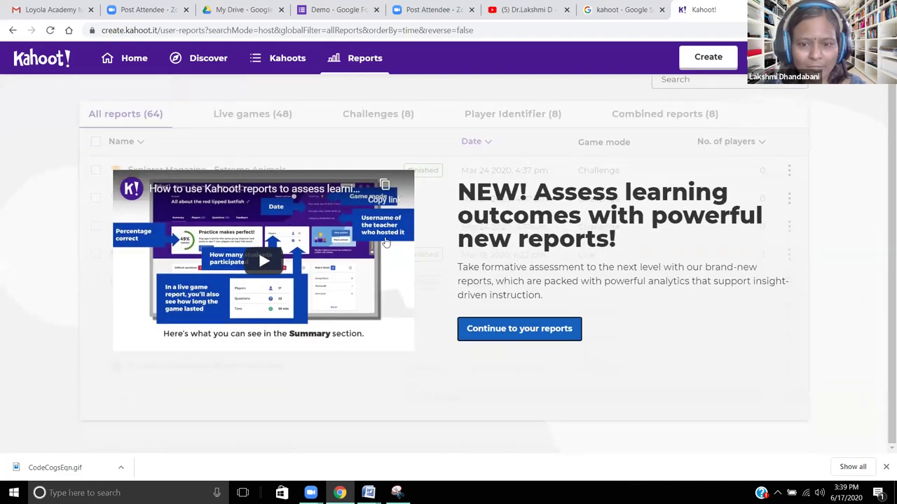
left_click(553, 333)
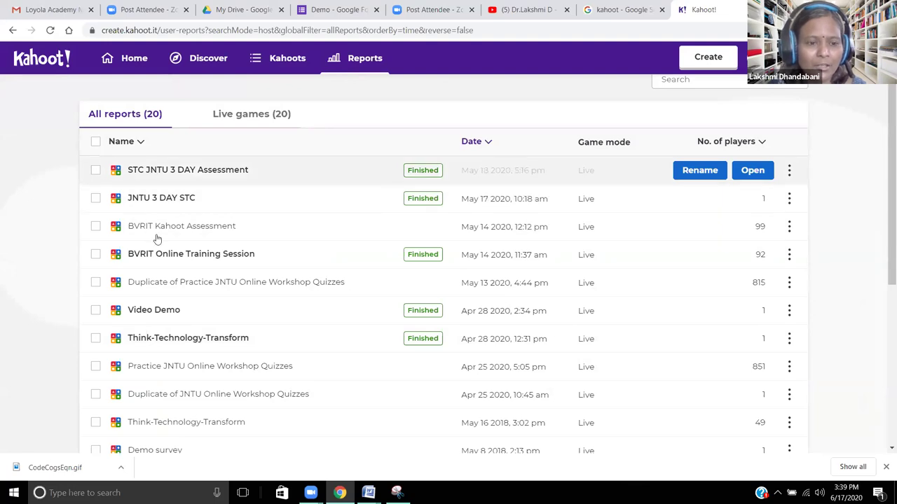
scroll(186, 325, "down", 1)
scroll(185, 325, "down", 4)
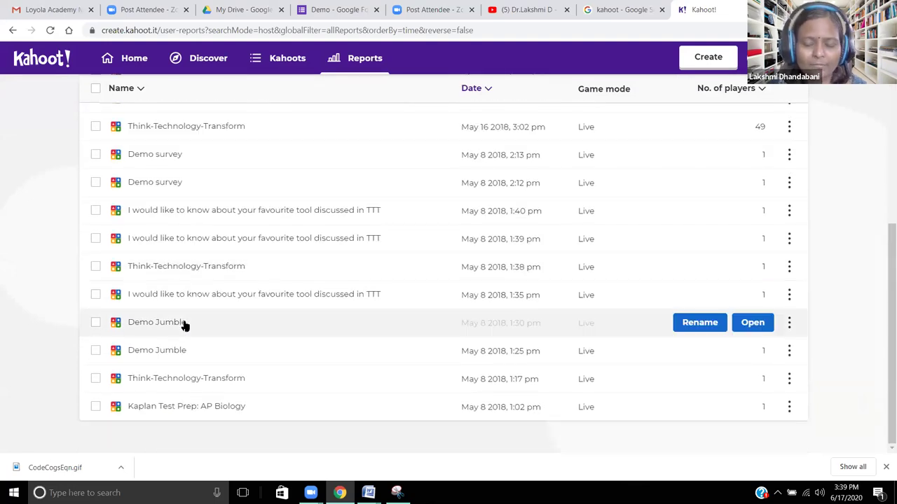
scroll(185, 323, "up", 5)
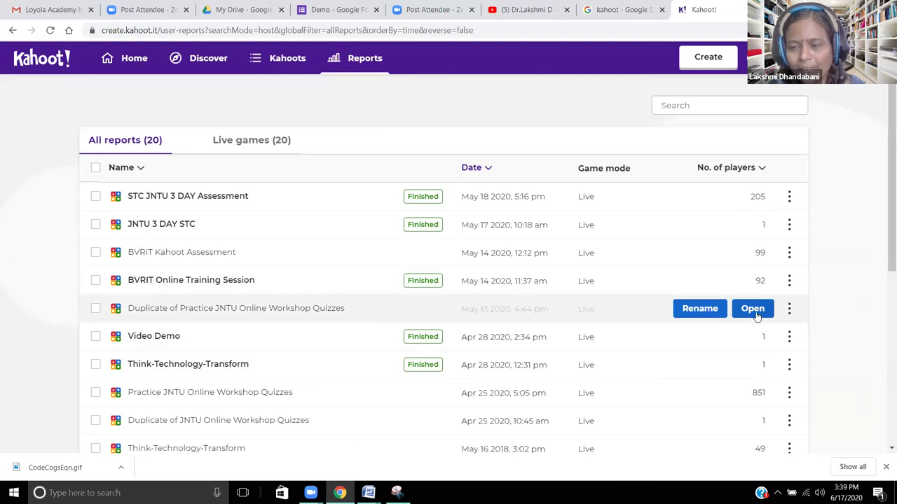
Download the "Practice JNTU Online Workshop Quizzes" report to the computer
scroll(776, 275, "down", 2)
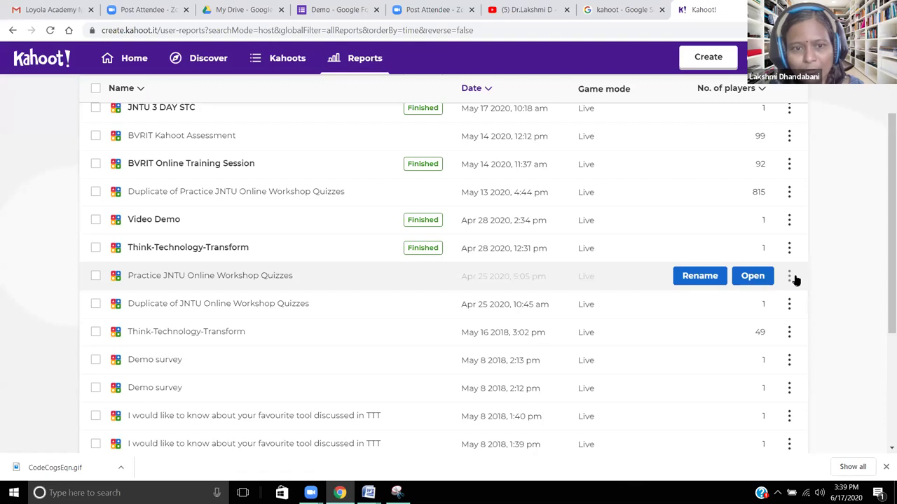
left_click(790, 277)
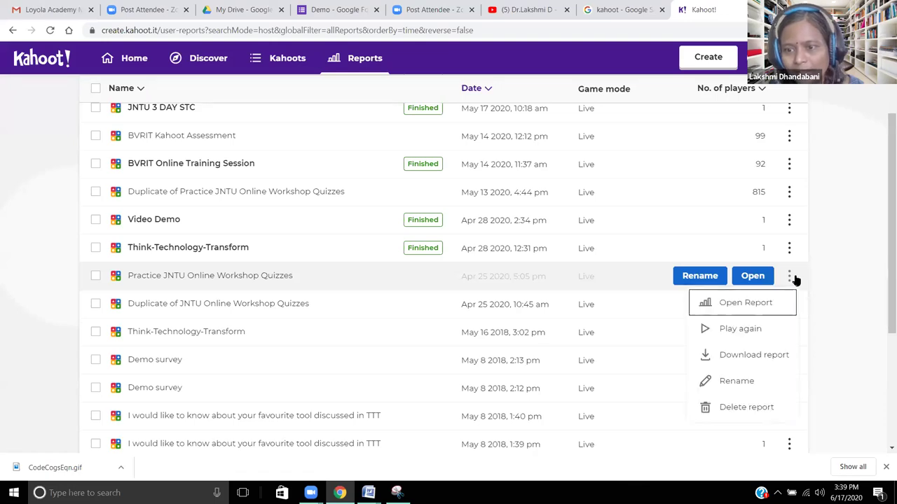
left_click(751, 356)
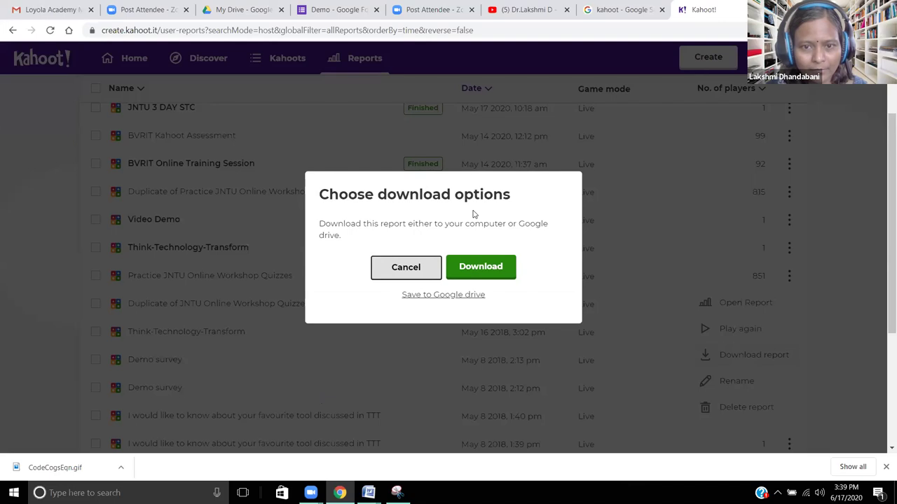
left_click(469, 270)
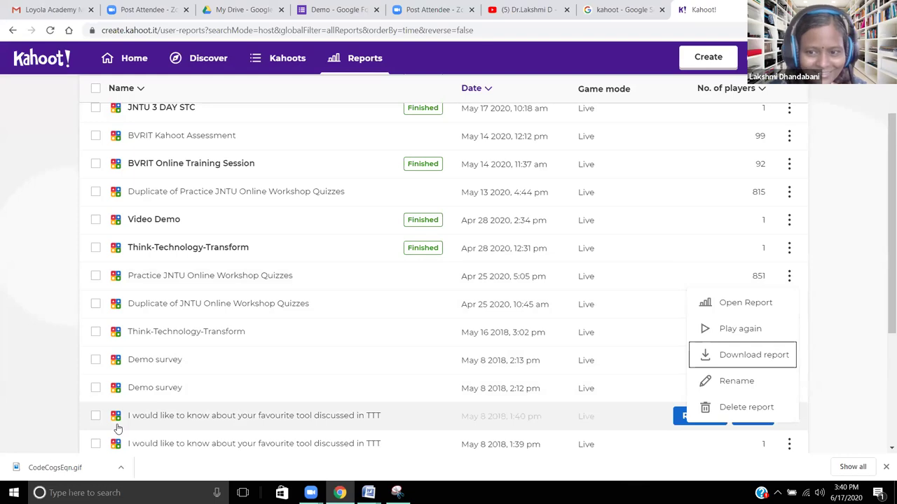
left_click(729, 356)
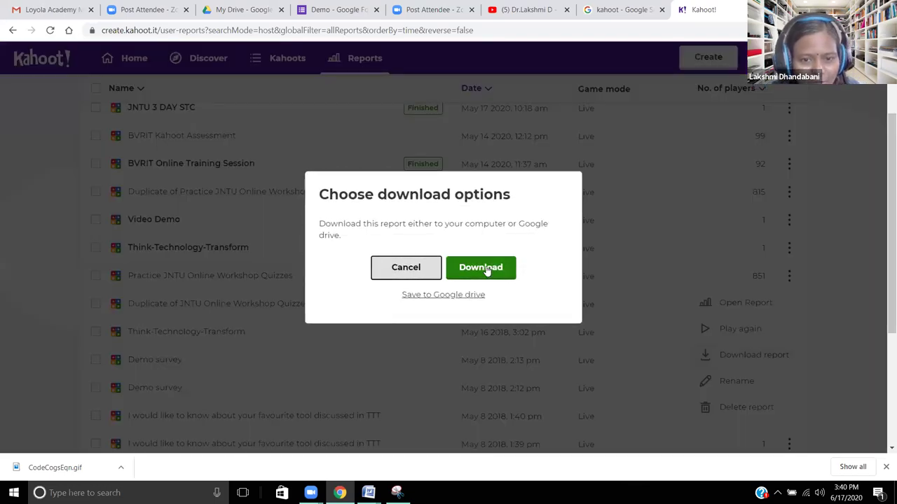
left_click(483, 269)
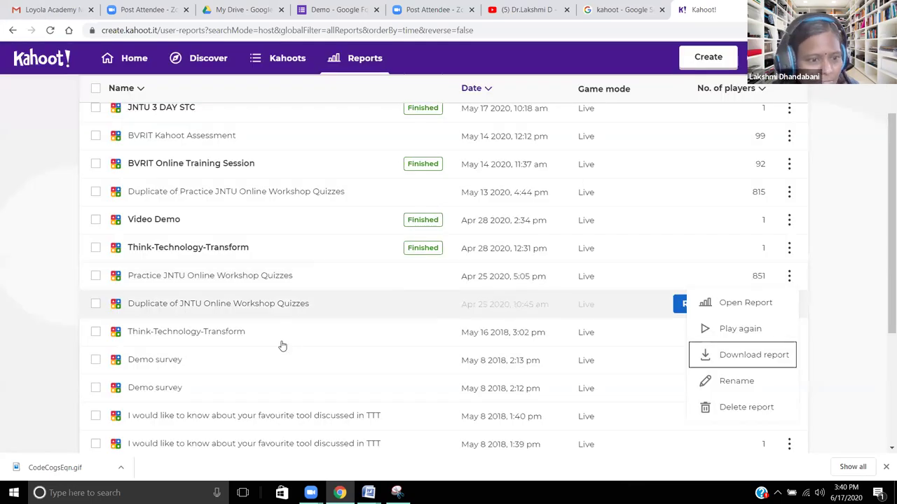
Try to download the "BVRIT Online Training Session" report to the computer, and dismiss the browser's multiple-file download request
scroll(296, 376, "down", 3)
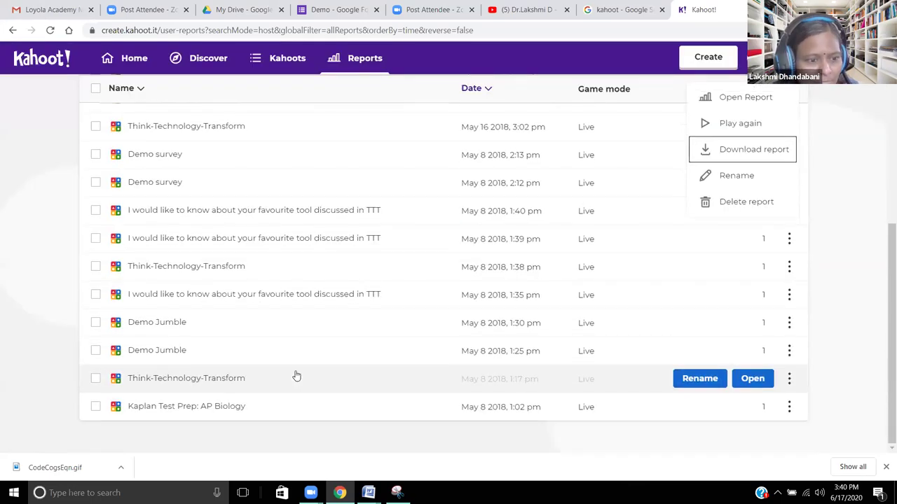
scroll(297, 376, "up", 5)
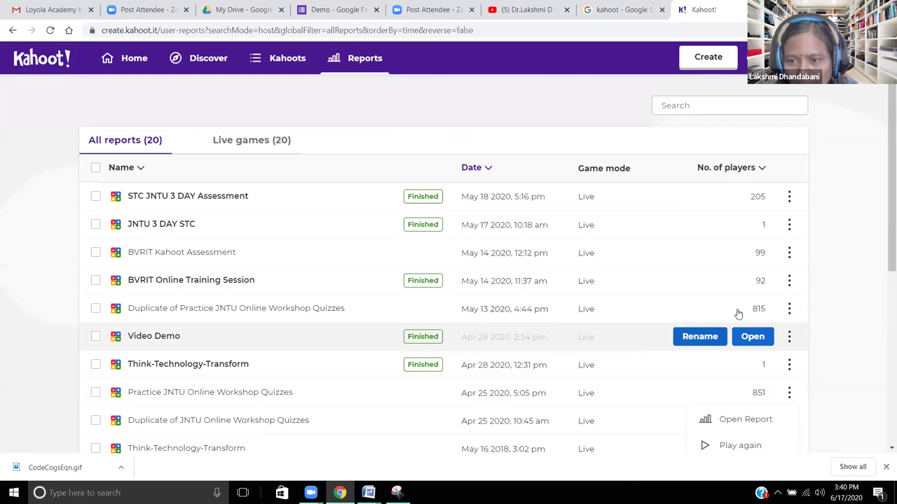
left_click(789, 281)
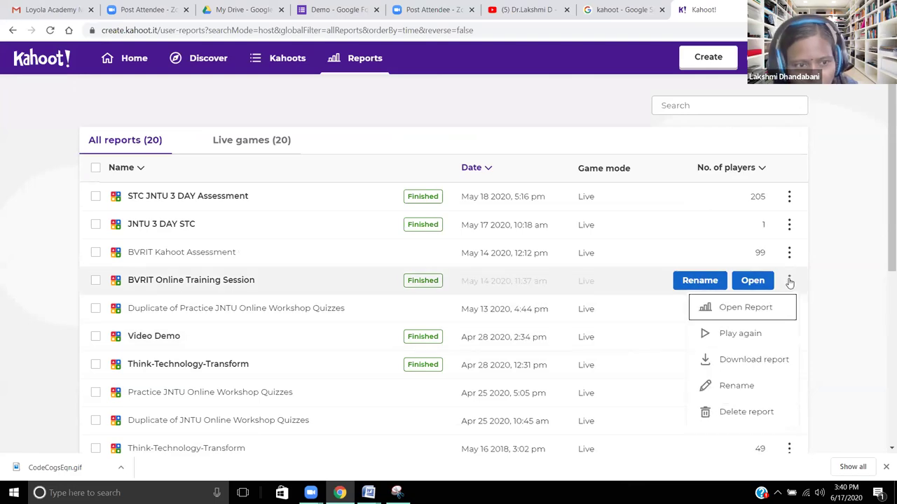
left_click(752, 362)
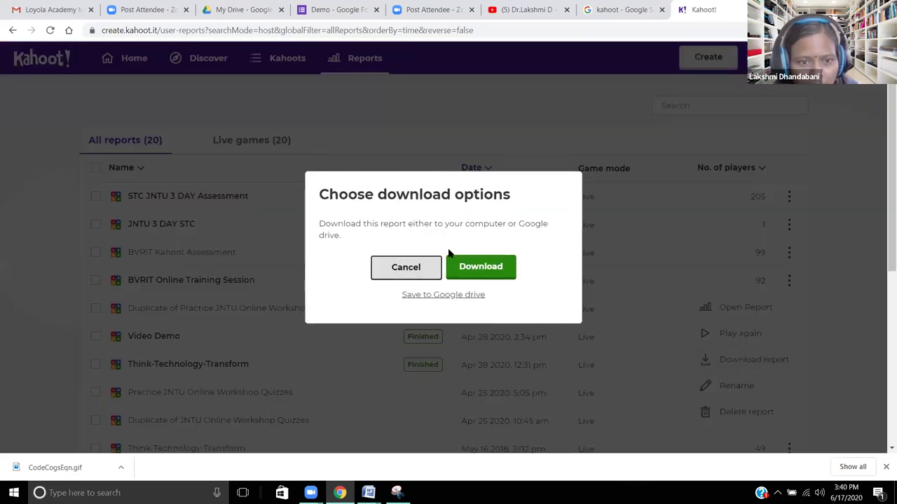
left_click(492, 268)
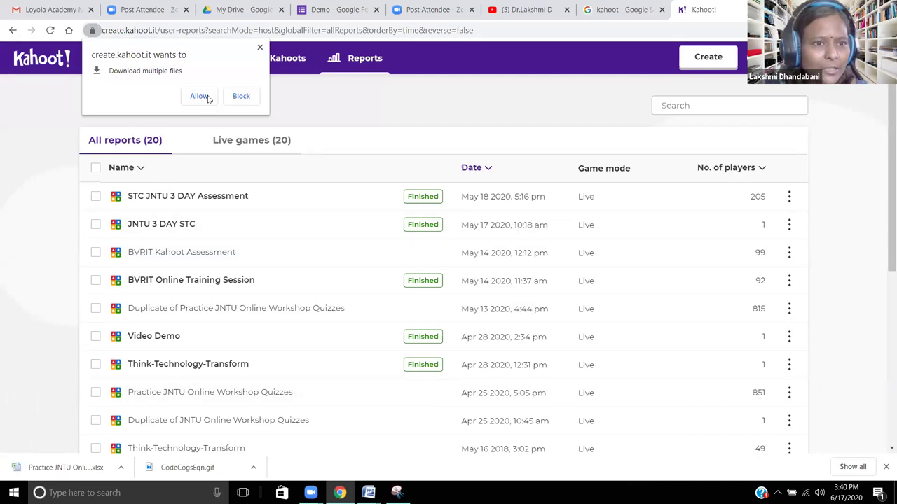
left_click(259, 47)
Open the downloaded Practice JNTU Online Workshop Quizzes spreadsheet in Excel and examine its overview of players, overall performance and feedback
left_click(61, 469)
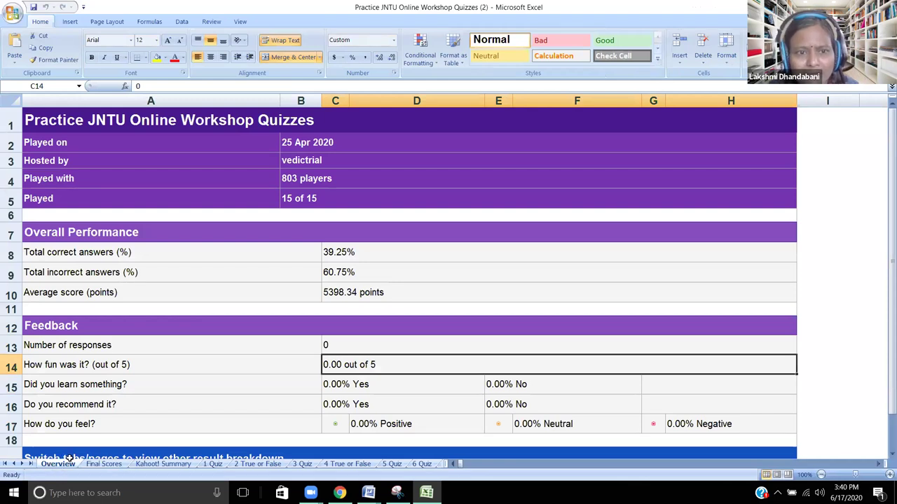
left_click(337, 178)
scroll(334, 245, "down", 3)
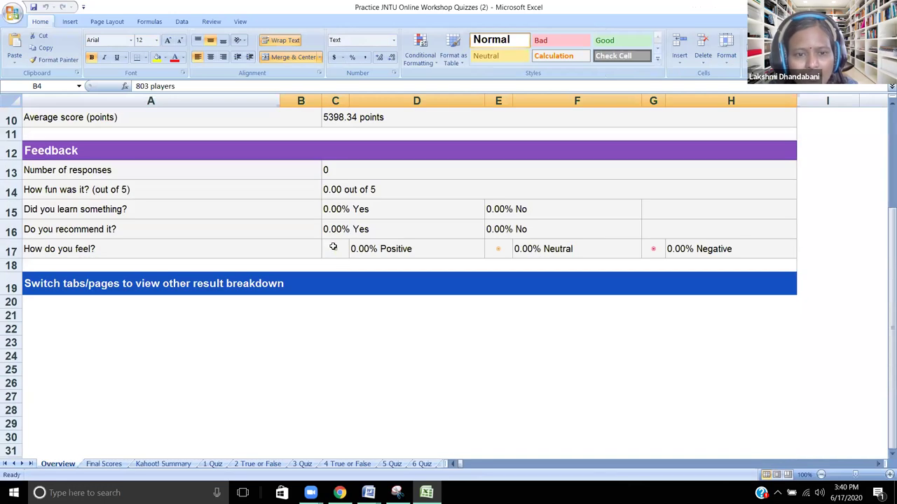
scroll(333, 246, "up", 3)
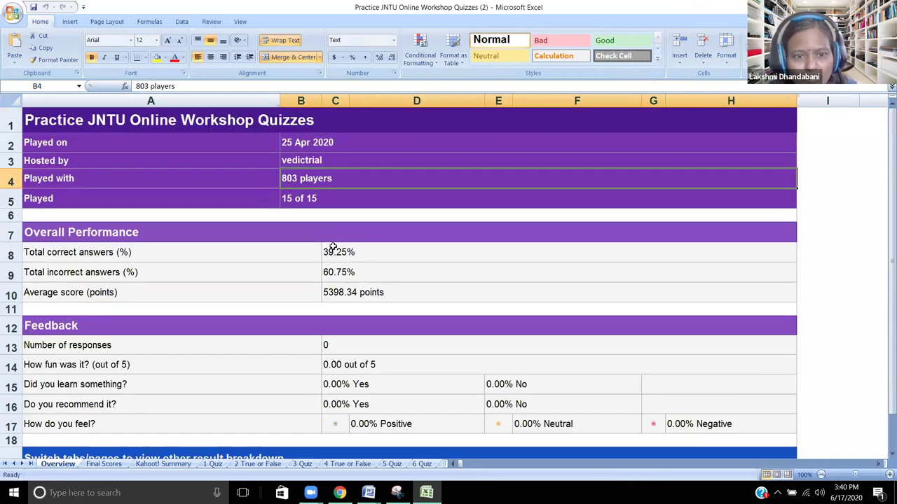
left_click(348, 298)
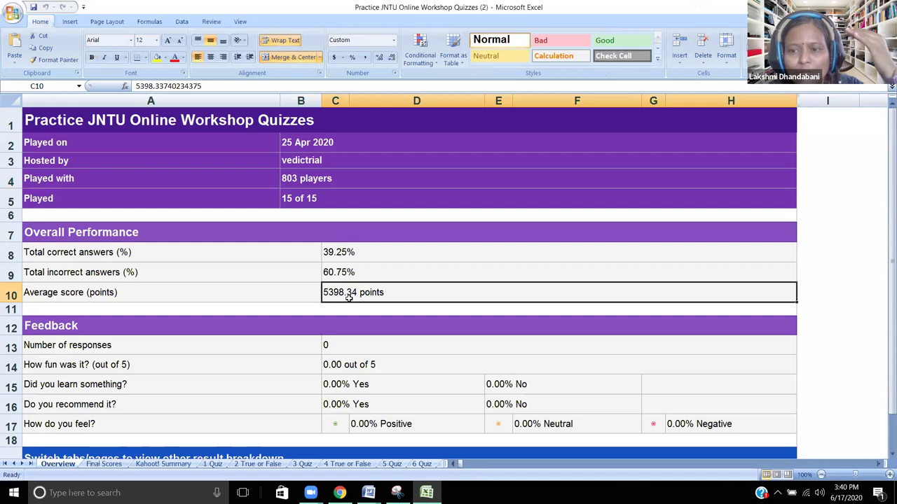
Look at the report's Final Scores, Kahoot! Summary and 1 Quiz sheets in turn
left_click(103, 464)
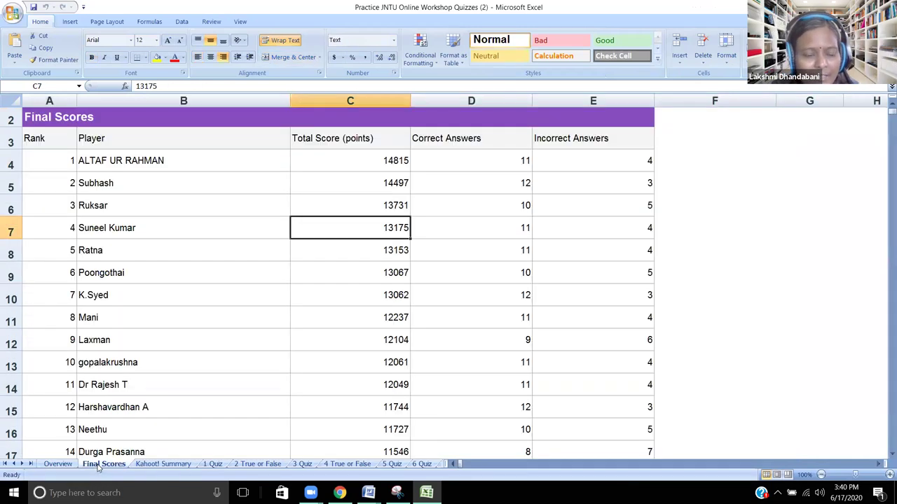
left_click(156, 466)
left_click(213, 465)
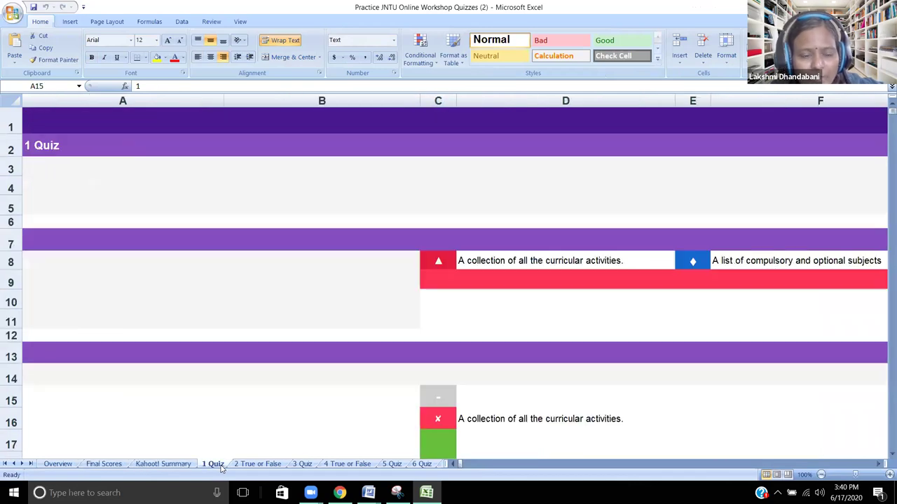
Examine the Kahoot! Summary sheet's player rankings and total scores from the first rank down to the last player
left_click(157, 465)
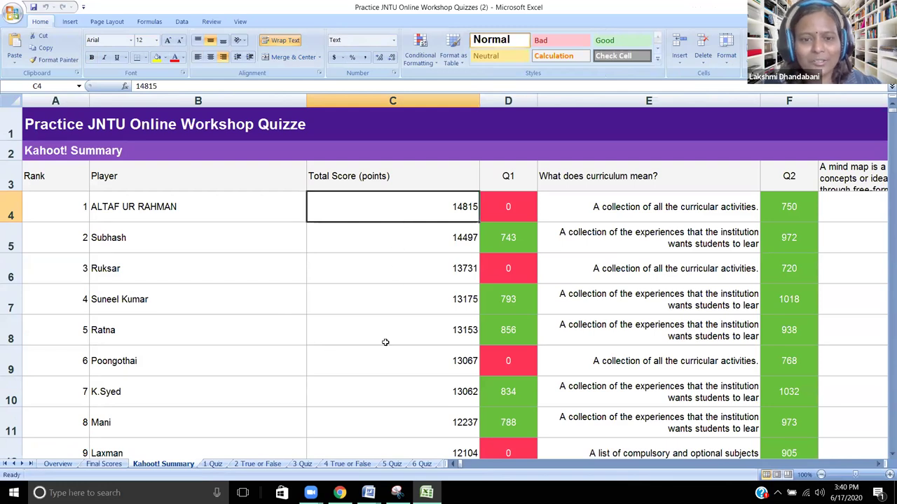
scroll(385, 342, "down", 11)
scroll(385, 342, "down", 20)
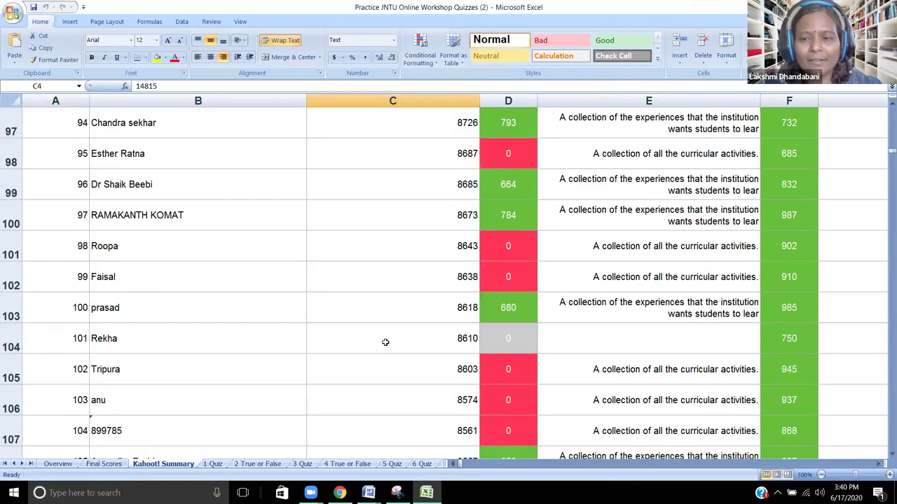
scroll(385, 342, "down", 13)
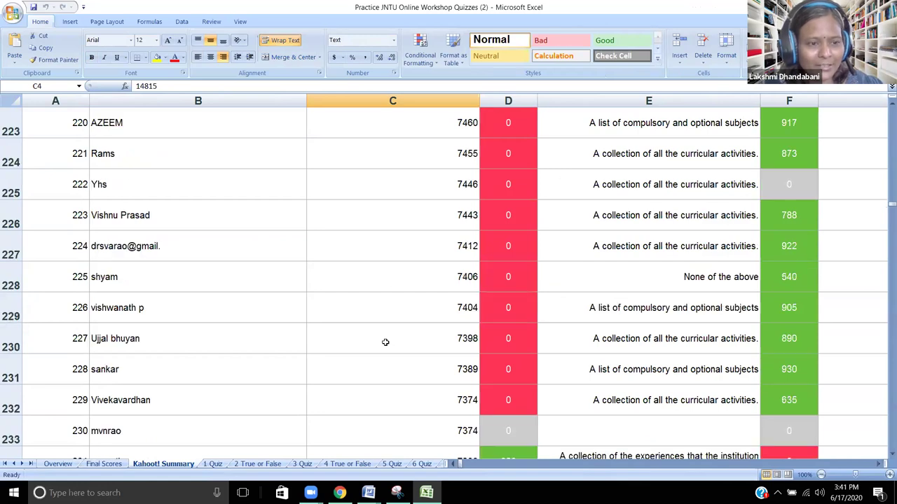
scroll(385, 342, "down", 20)
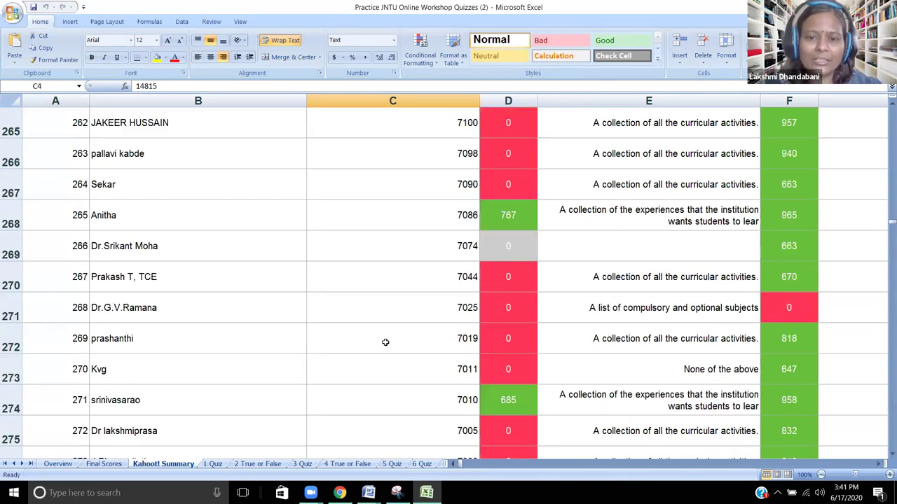
scroll(384, 341, "down", 17)
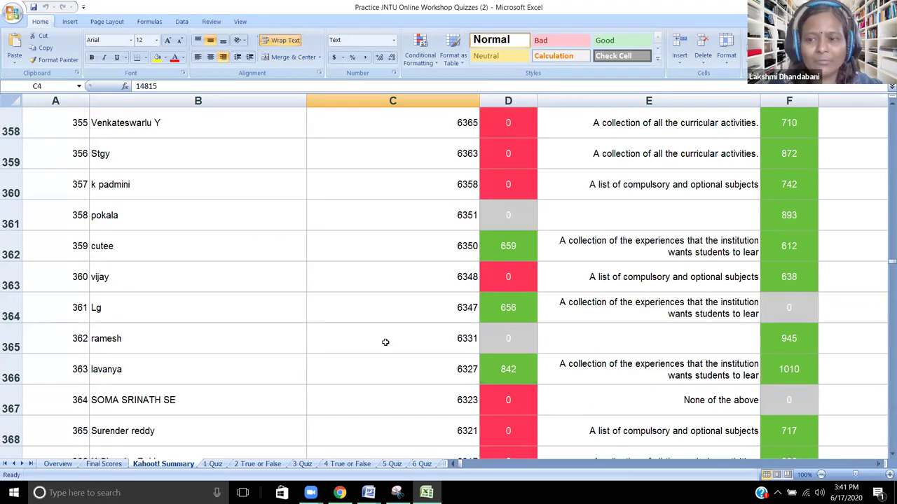
scroll(385, 342, "down", 16)
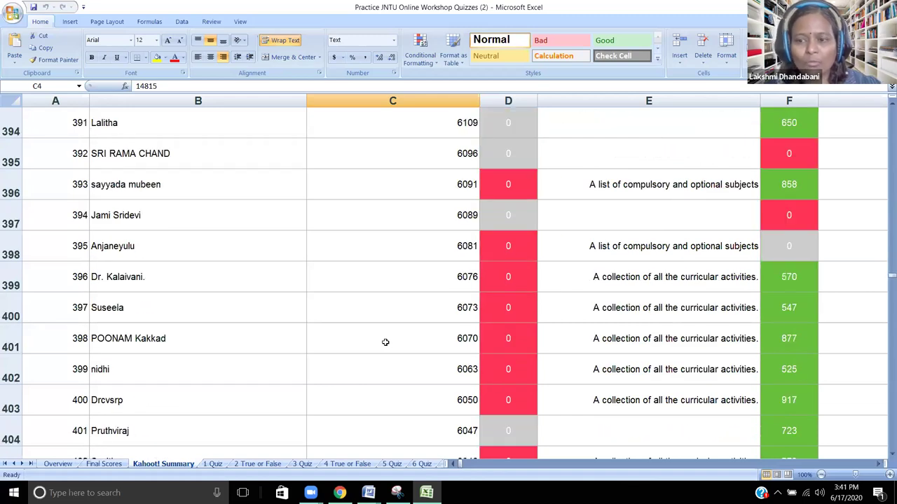
scroll(385, 342, "down", 10)
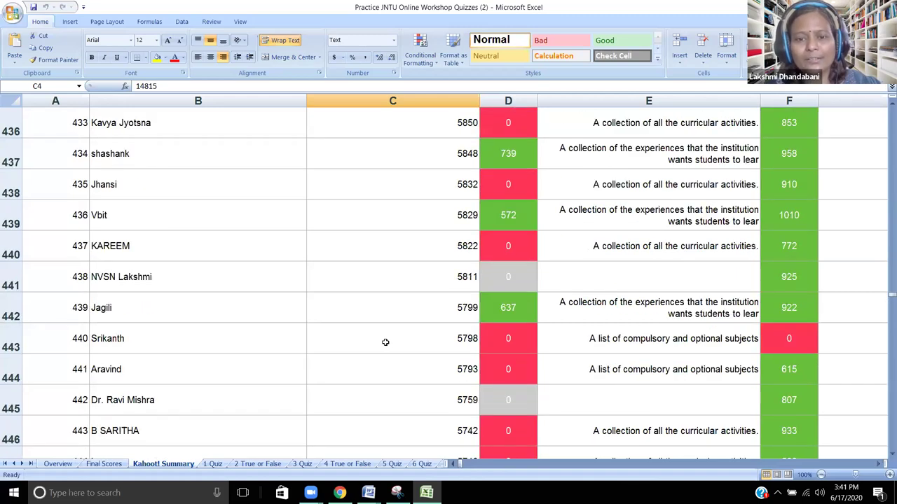
scroll(384, 342, "down", 11)
scroll(384, 342, "down", 13)
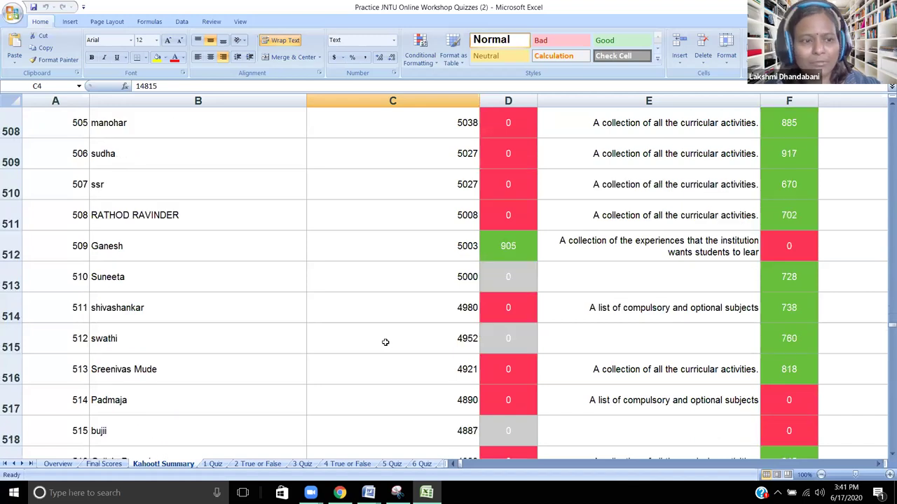
scroll(385, 342, "down", 20)
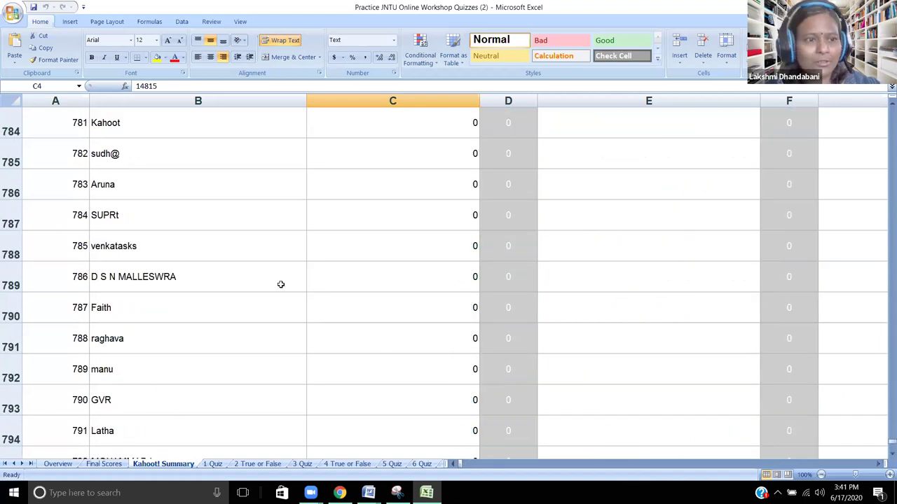
scroll(211, 280, "up", 3)
scroll(115, 258, "down", 2)
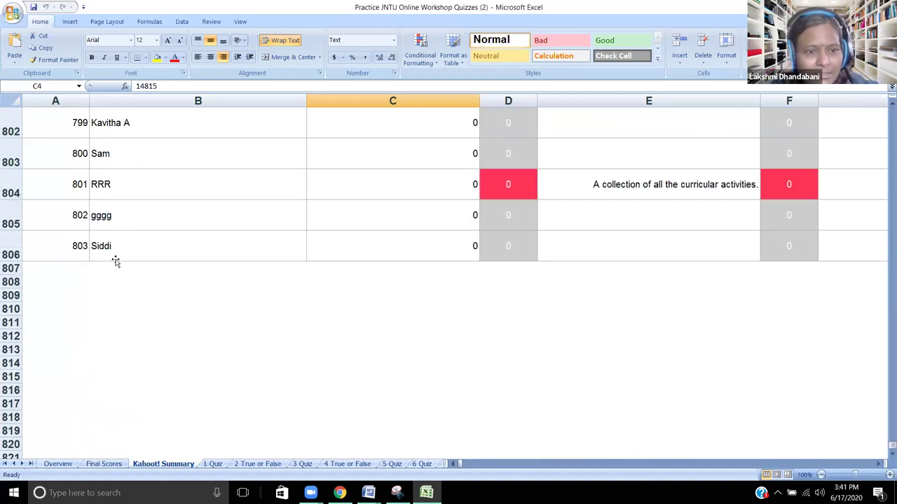
left_click(114, 258)
left_click(404, 253)
Look back through the Kahoot! Summary rankings from the last player up to the sheet's header
scroll(425, 377, "up", 20)
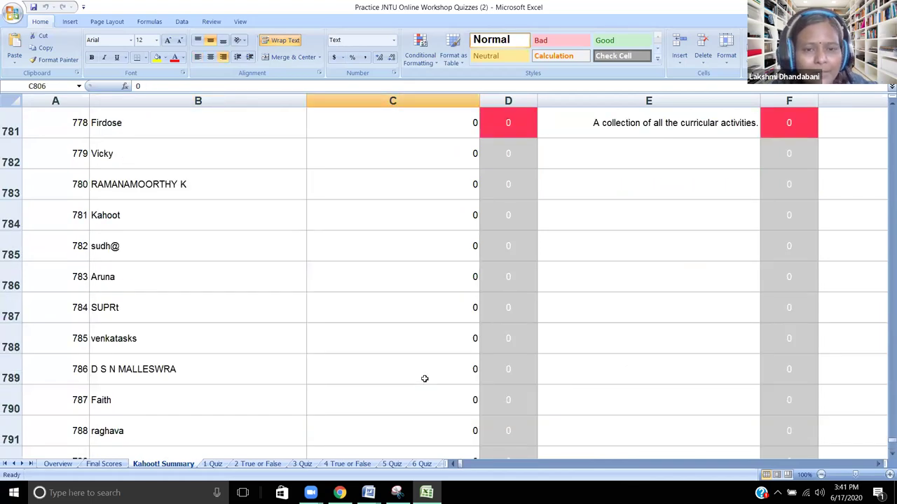
scroll(424, 378, "up", 20)
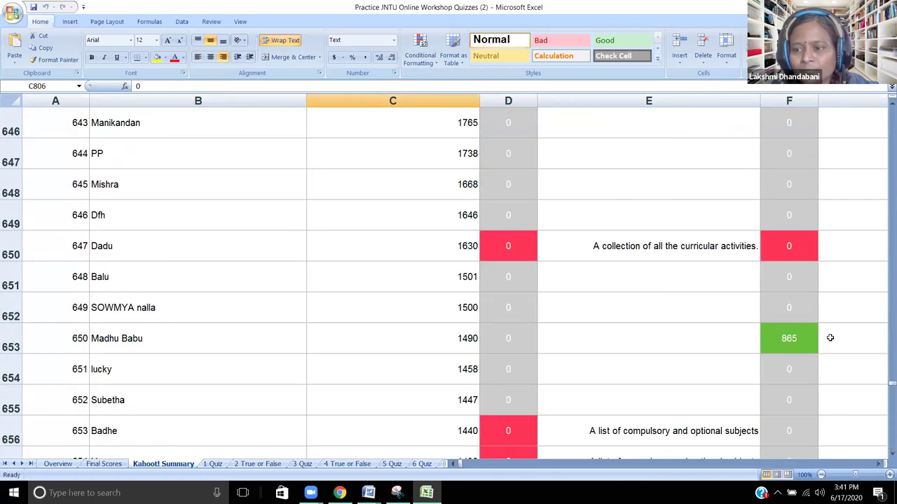
scroll(882, 360, "up", 9)
scroll(882, 361, "up", 8)
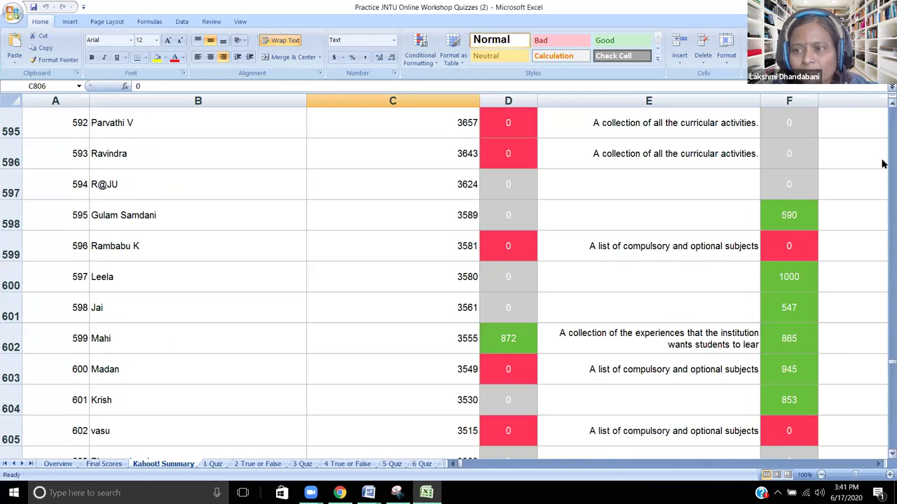
scroll(334, 170, "up", 20)
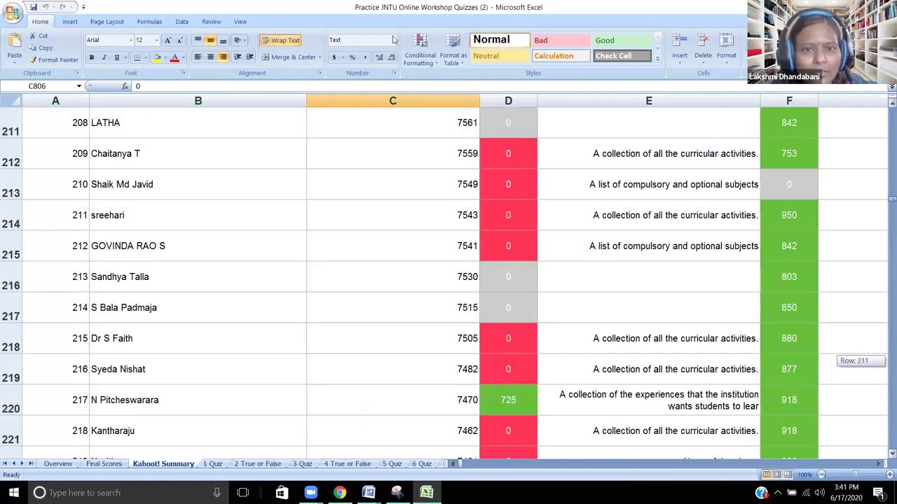
scroll(412, 24, "up", 20)
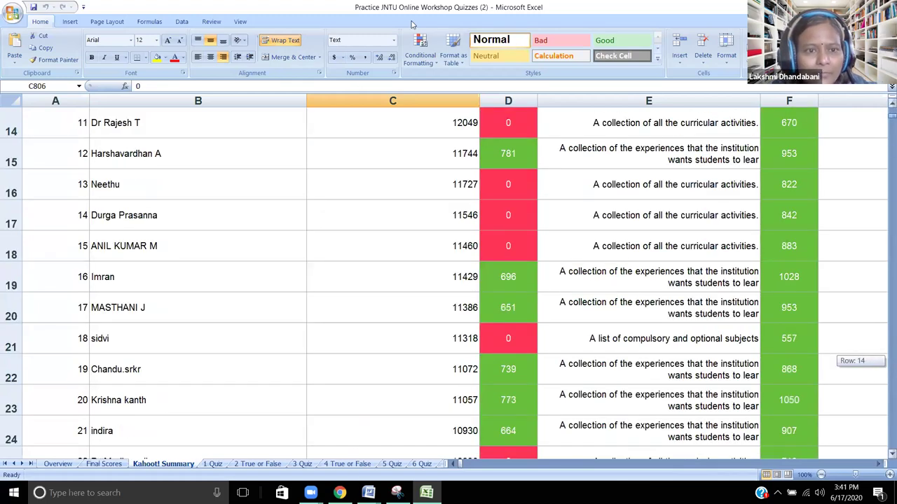
scroll(412, 25, "up", 5)
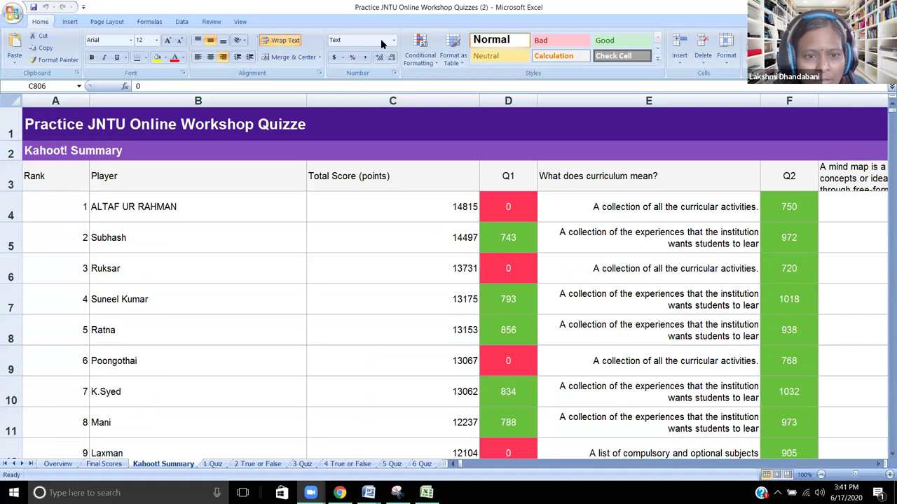
Switch to Kahoot! in the browser, create a new kahoot and enter "Loyola Demo" as the first question's text
key("alt+Tab")
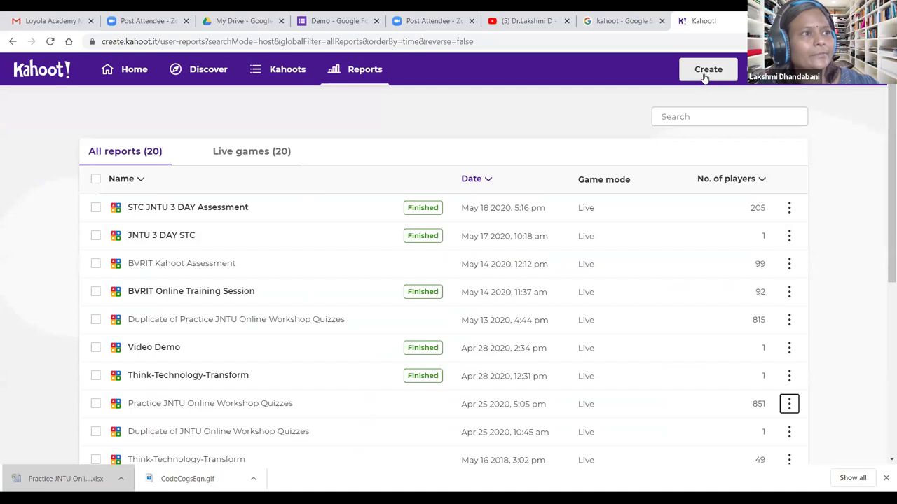
left_click(704, 73)
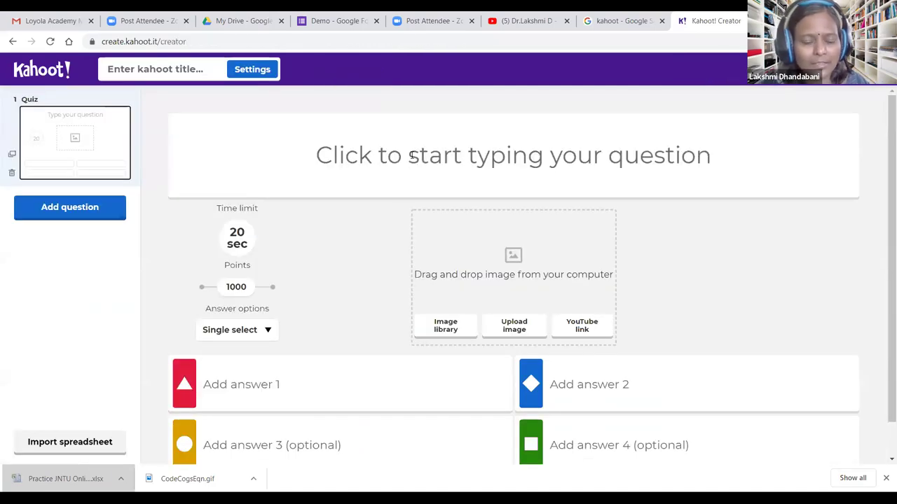
left_click(413, 155)
type("D")
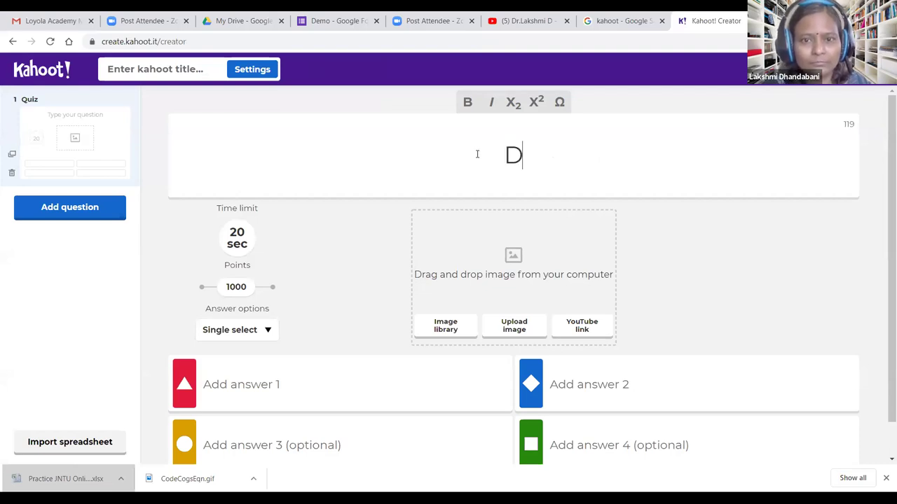
type("emo")
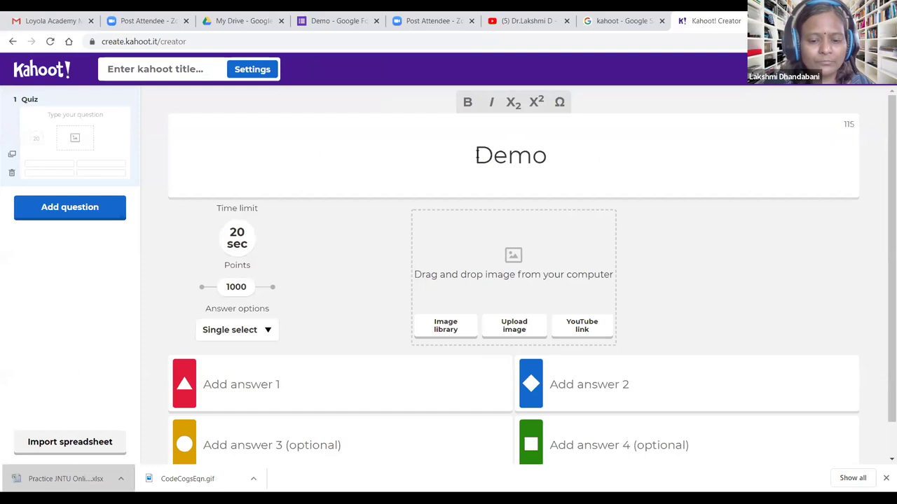
left_click(476, 155)
type("Loyo")
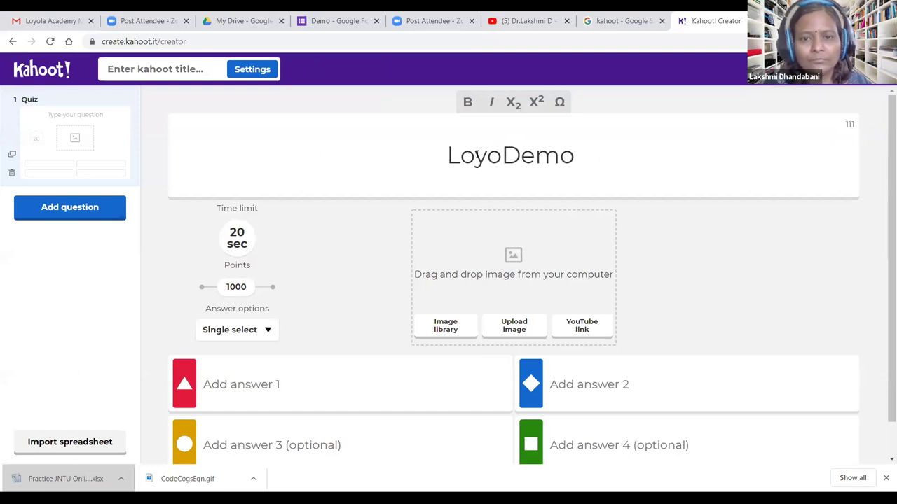
type("la")
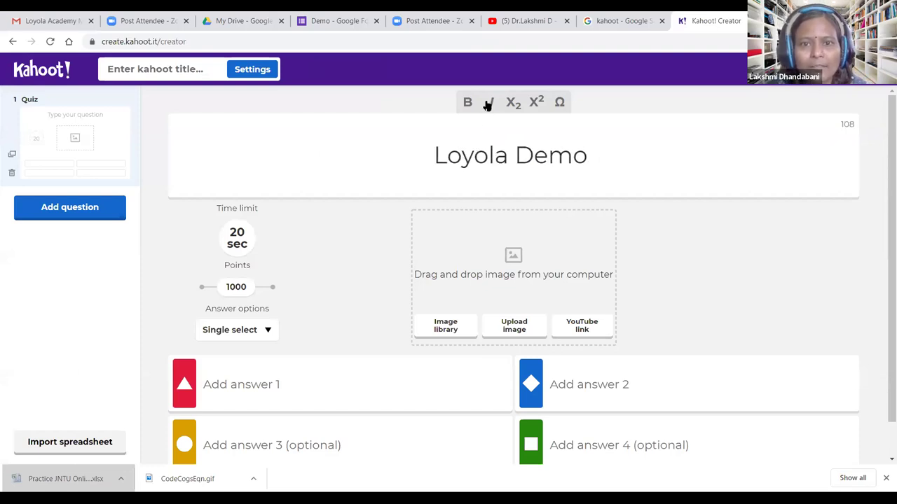
left_click(535, 103)
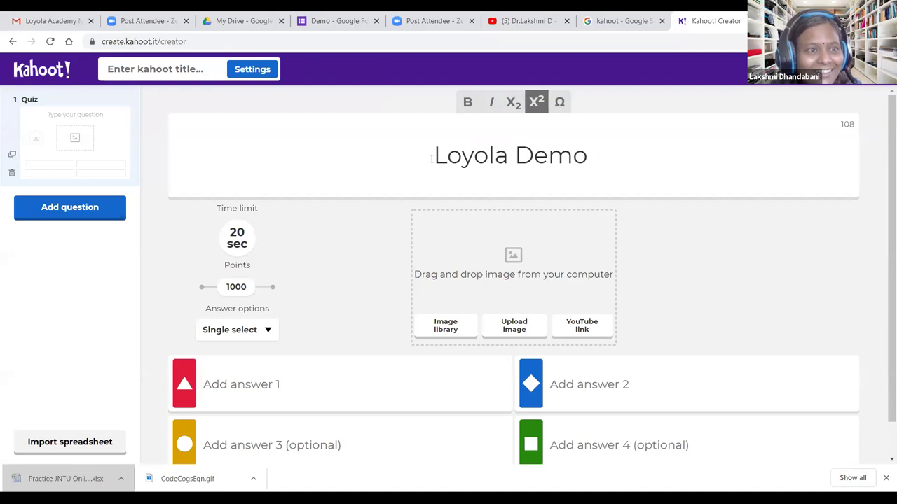
Move the "Loyola Demo" text out of the question and into the kahoot's title
left_click_drag(431, 159, 593, 157)
key("ctrl+c")
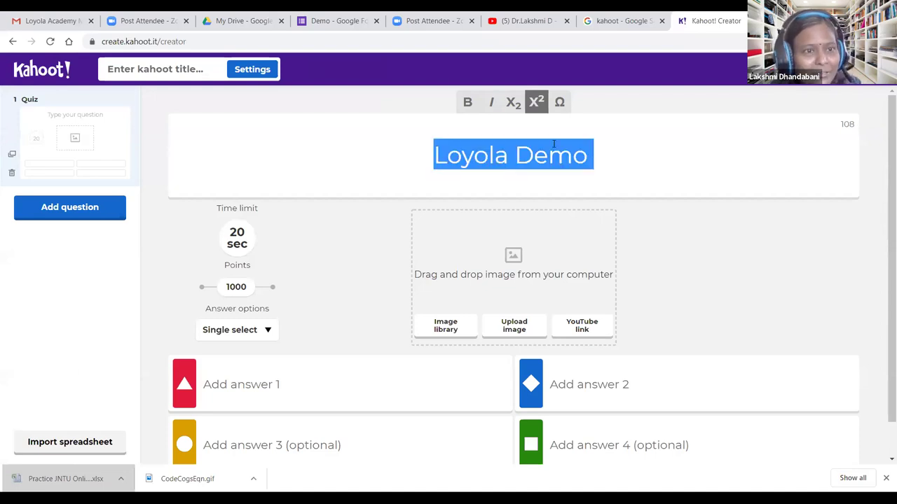
key("BackSpace")
left_click(184, 70)
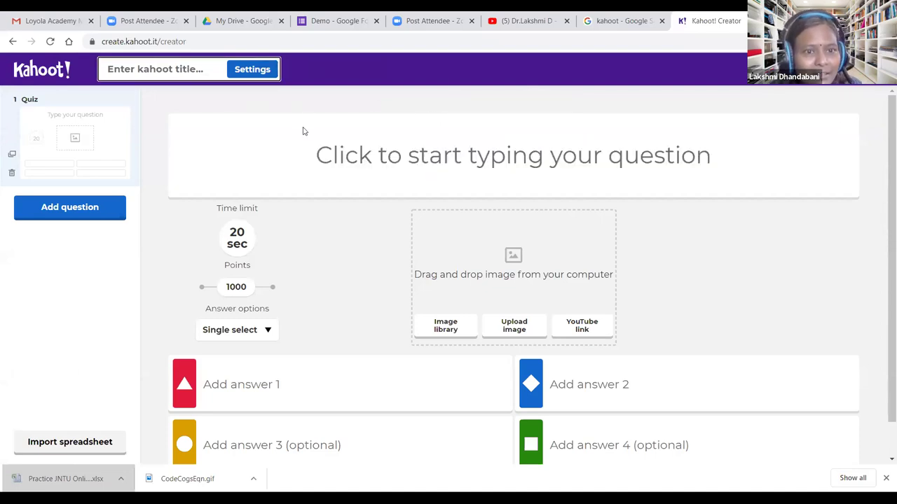
key("ctrl+v")
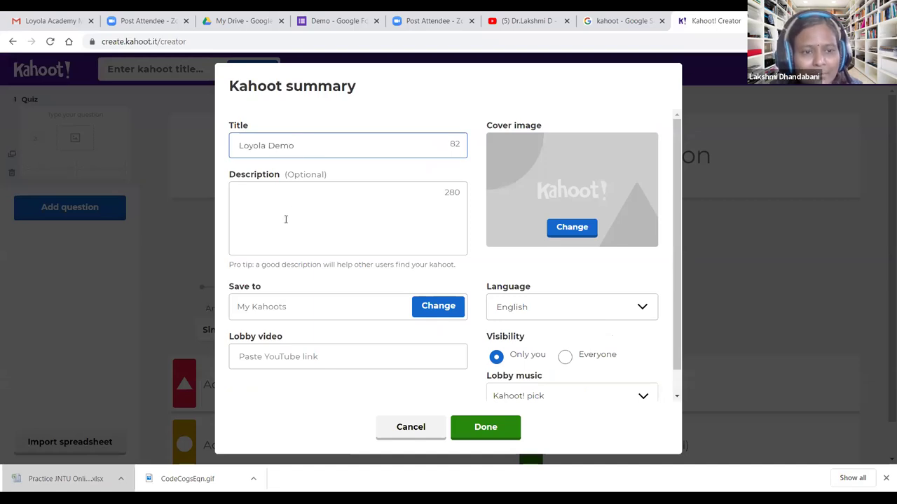
Enter "Demo" as the kahoot's description
left_click(285, 219)
type("D")
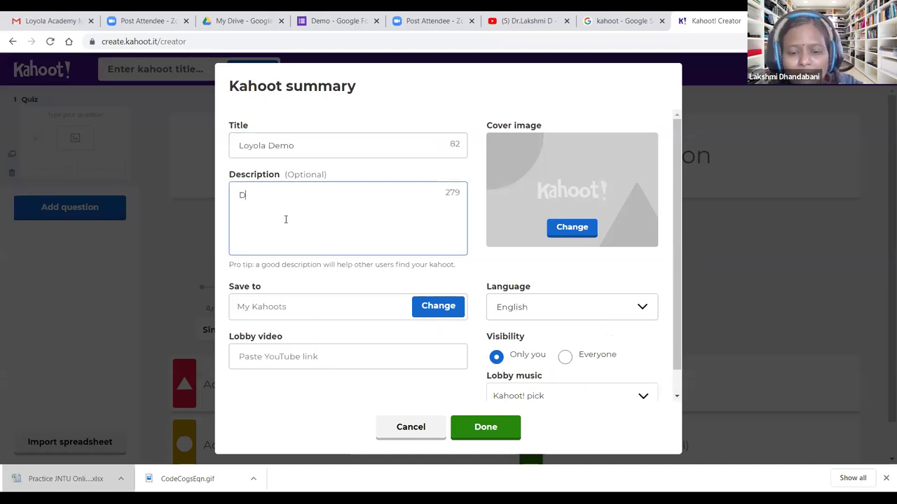
type("emo")
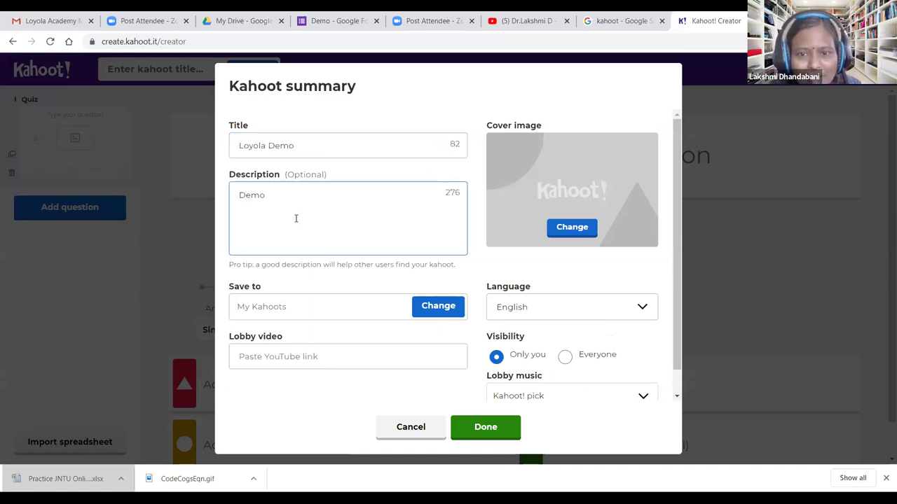
Upload the loyola image from the Desktop as the cover image and save the kahoot summary
left_click(571, 228)
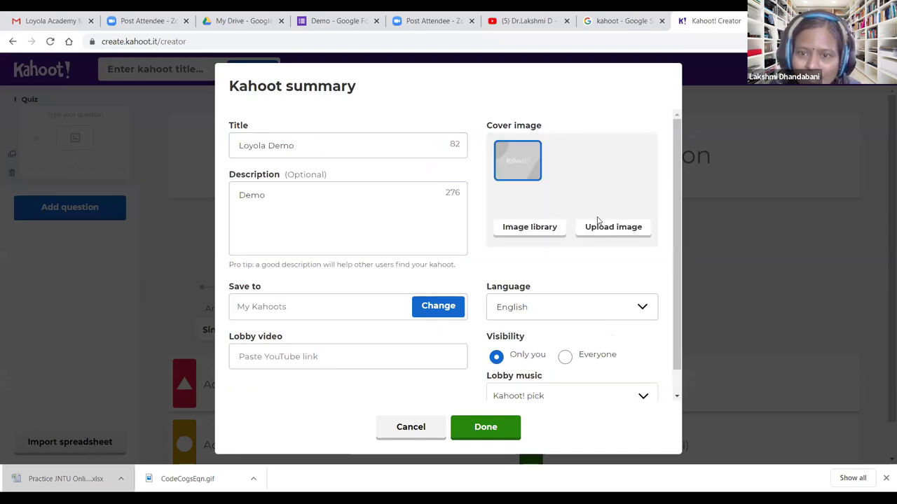
left_click(593, 230)
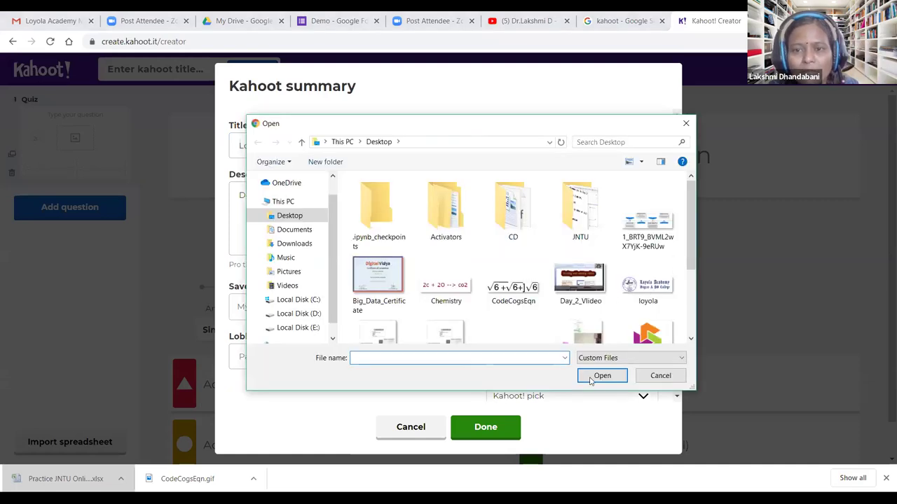
type("loyola")
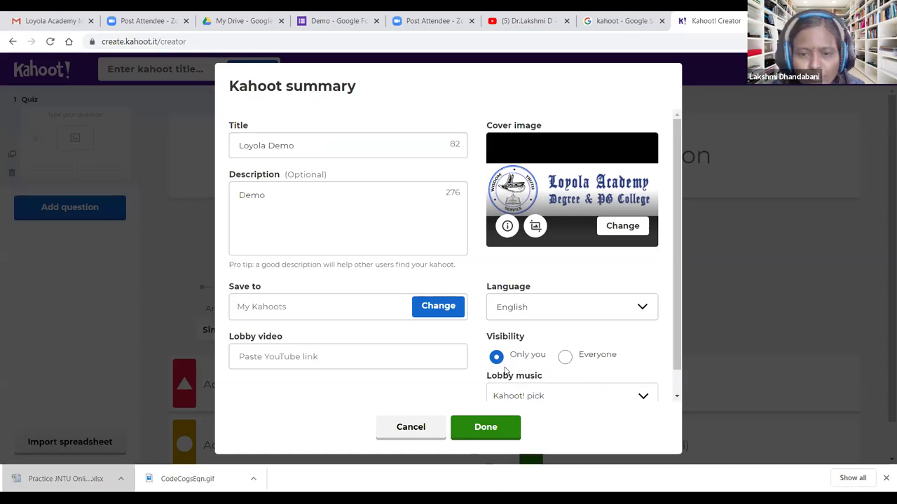
left_click(492, 431)
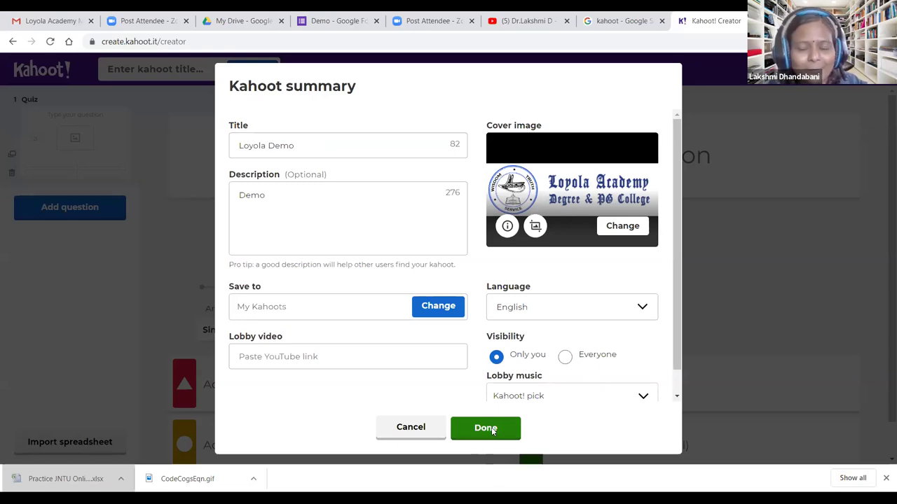
left_click(491, 431)
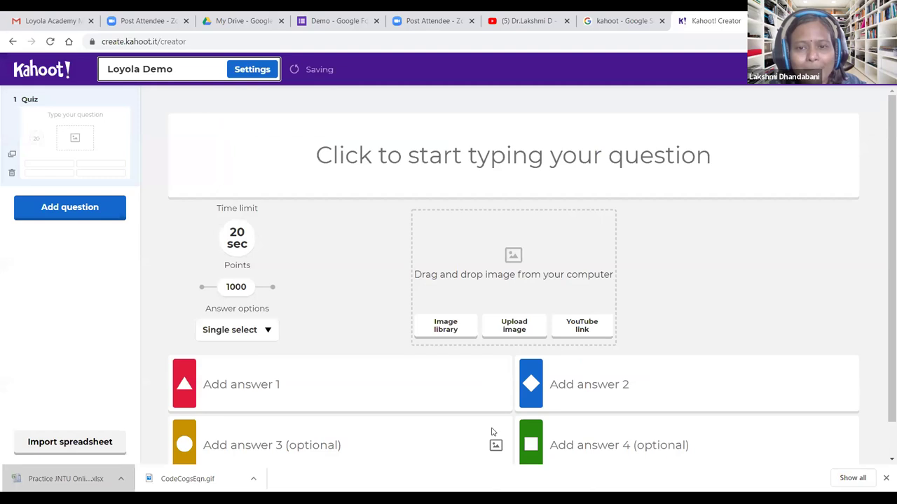
left_click(445, 159)
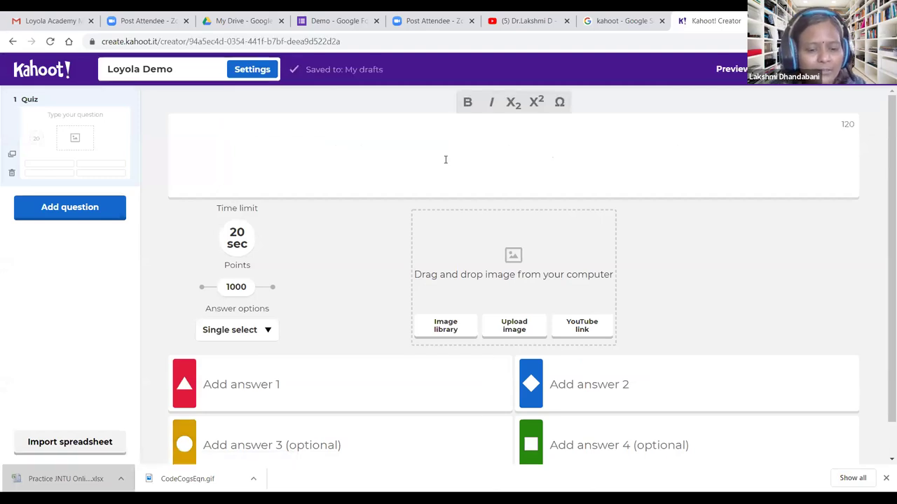
type("Which is ")
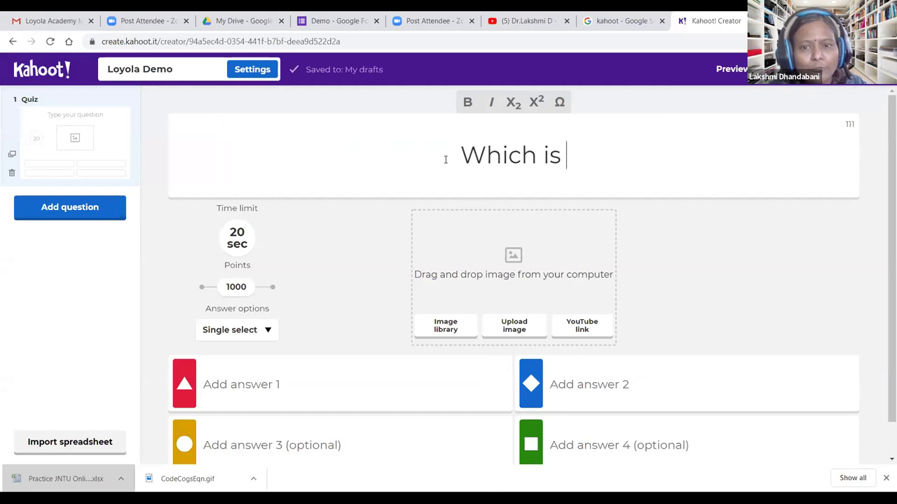
type("fruit")
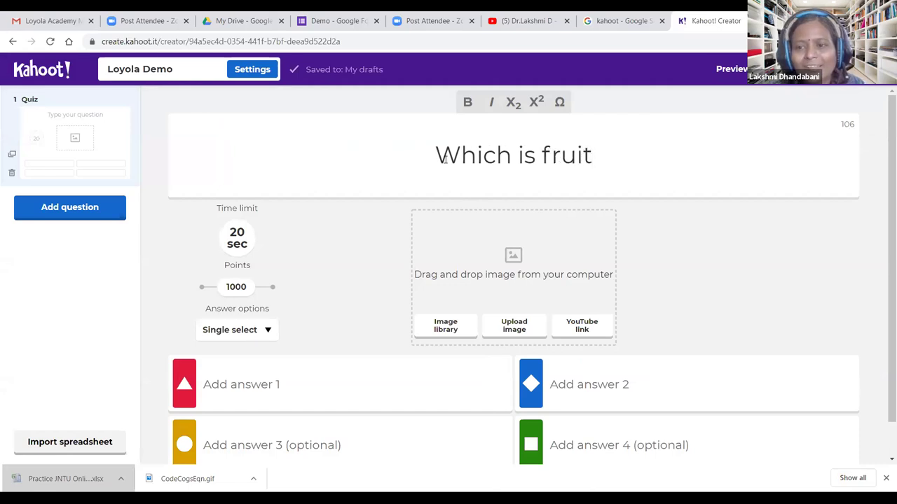
type("?")
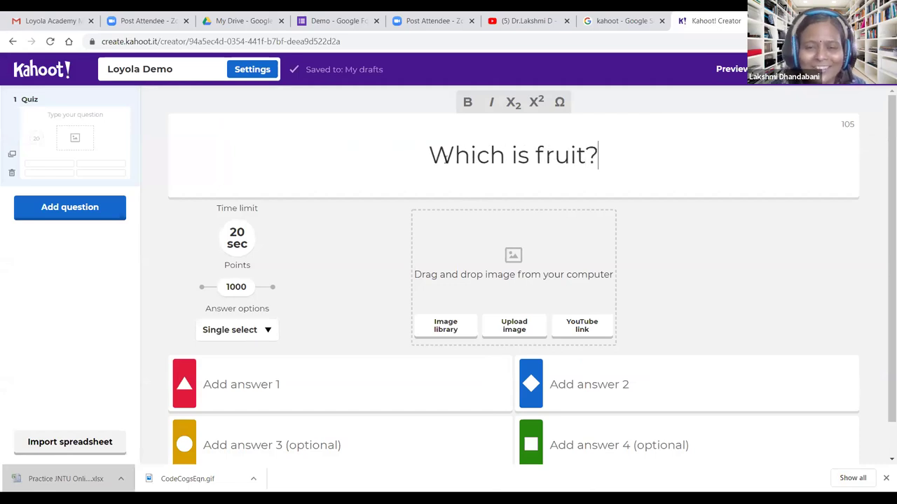
key("BackSpace")
key("BackSpace")
key("BackSpace")
key("BackSpace")
key("BackSpace")
key("BackSpace")
key("BackSpace")
key("BackSpace")
key("BackSpace")
key("BackSpace")
key("BackSpace")
key("BackSpace")
key("BackSpace")
key("BackSpace")
key("BackSpace")
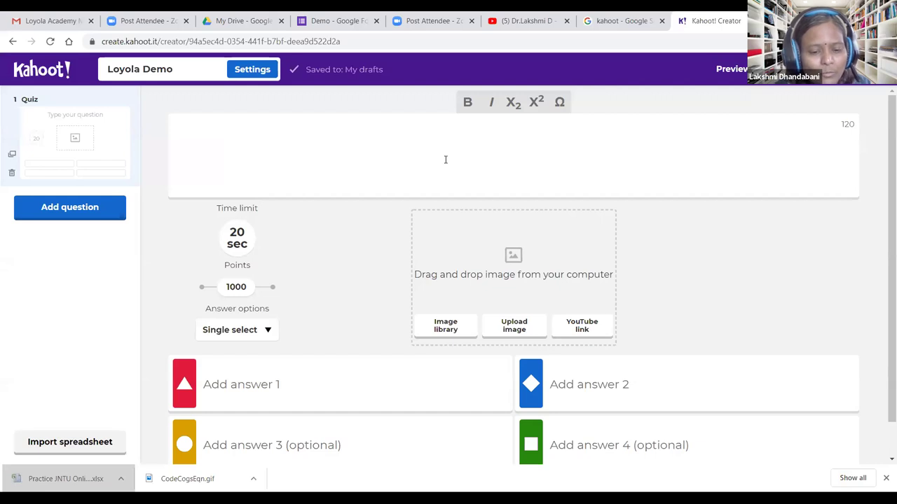
Enter "Which is called video based LMS?" as the first question's text
type("Which is call")
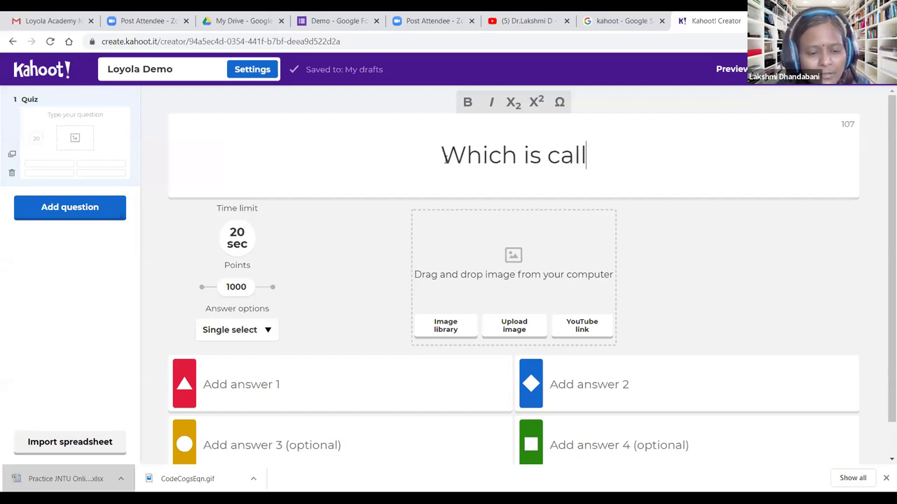
type("ed video based LMS")
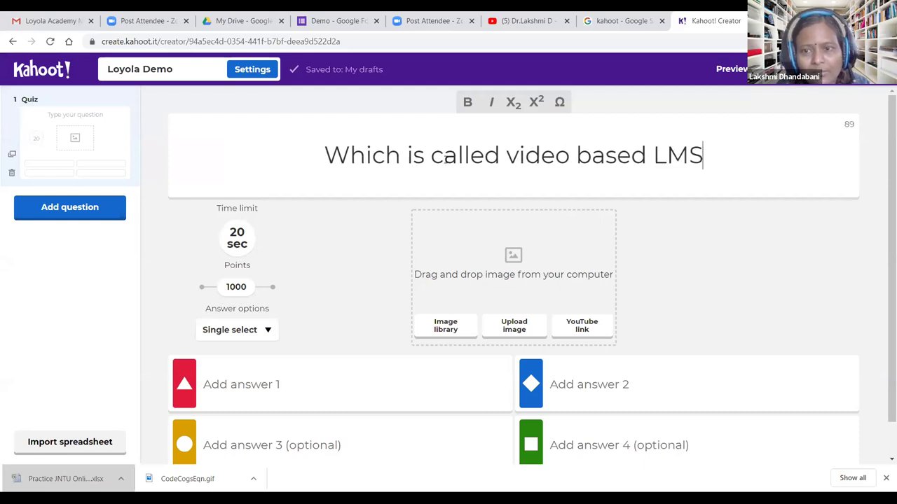
type("?")
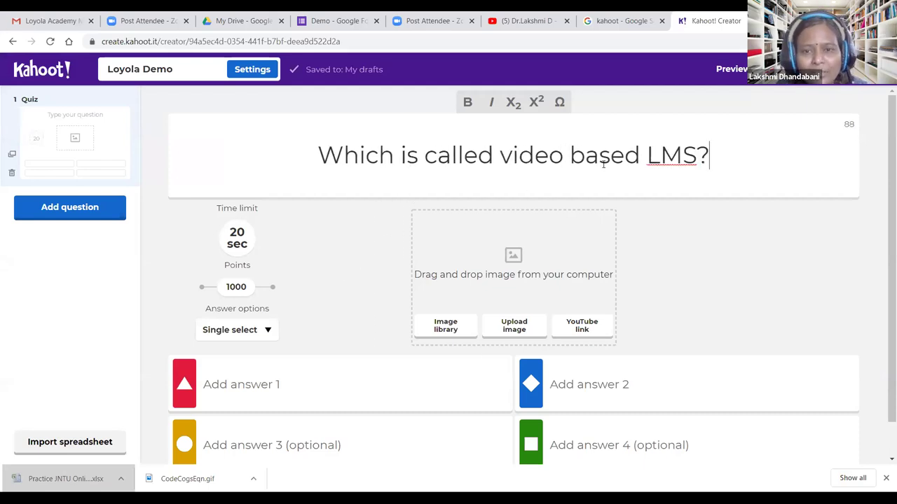
Examine the symbol sets available for the question text, including Math, Greek and Other, without inserting a symbol
left_click(534, 103)
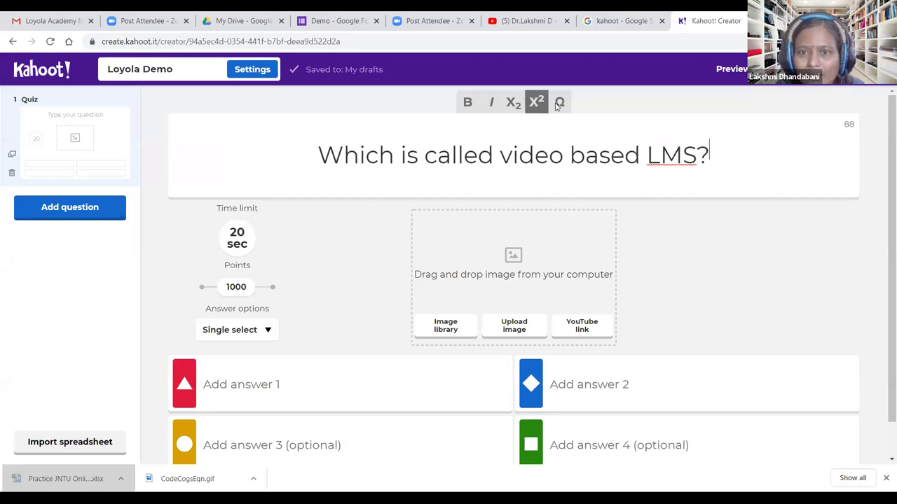
left_click(559, 103)
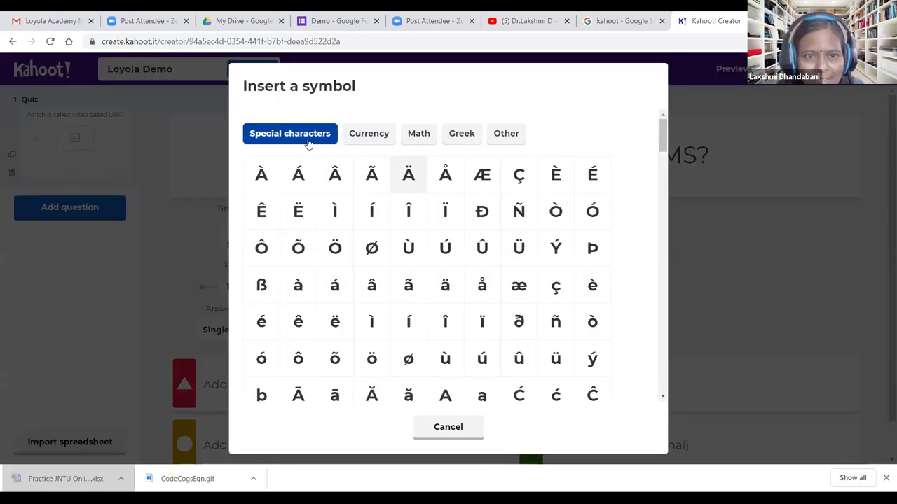
left_click(416, 138)
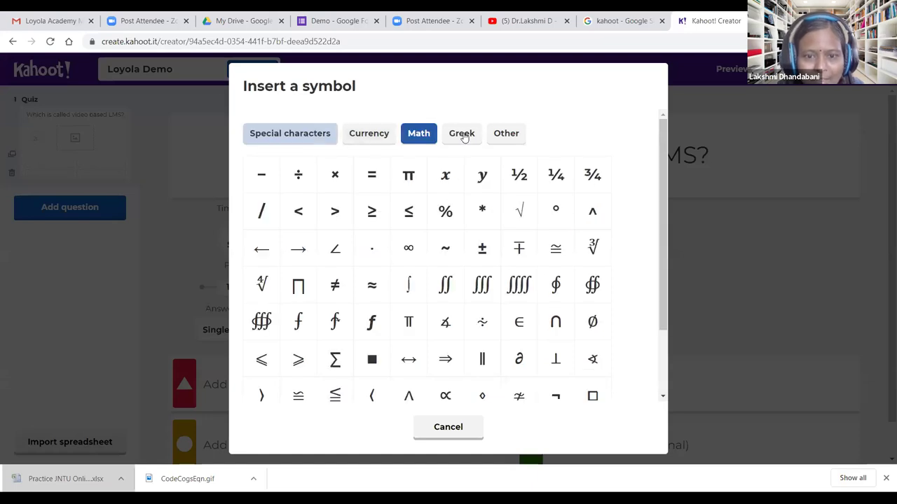
left_click(463, 137)
left_click(505, 134)
left_click(414, 133)
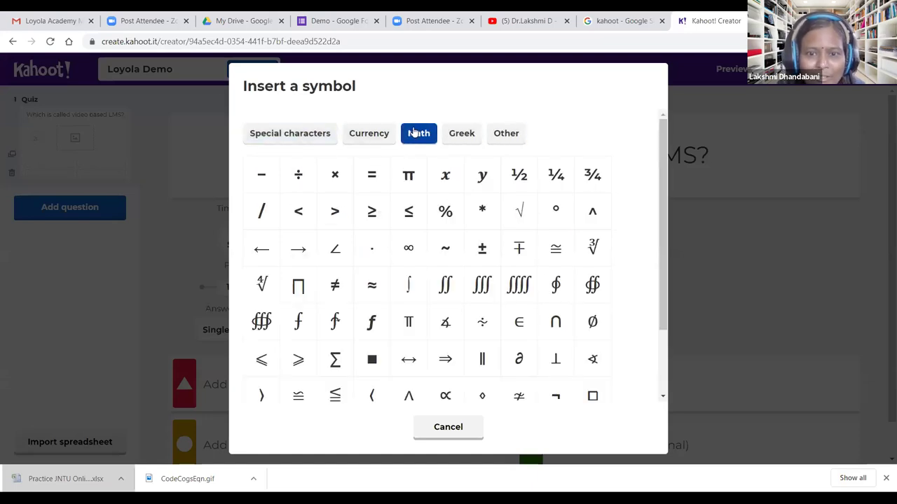
scroll(437, 237, "down", 2)
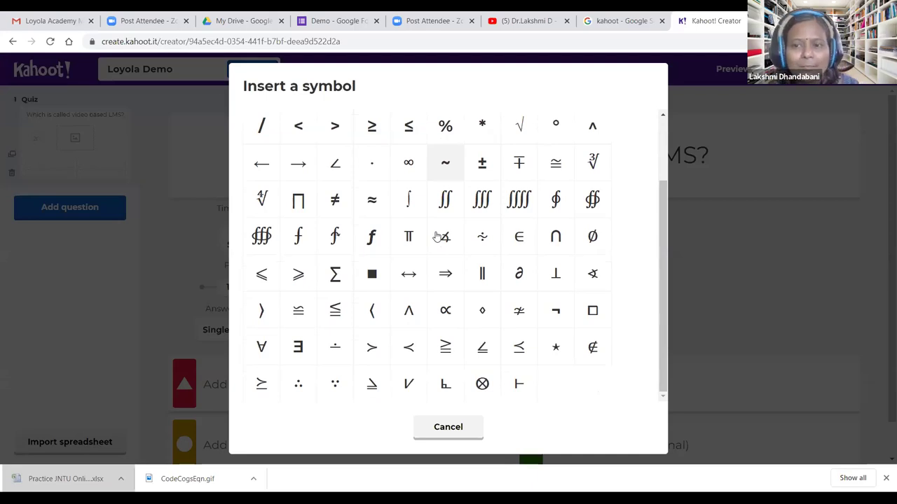
scroll(455, 280, "up", 3)
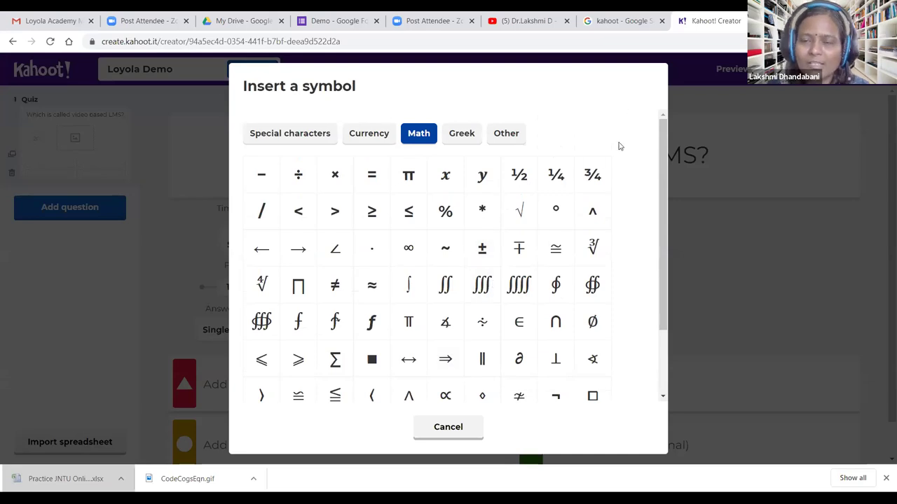
left_click(433, 429)
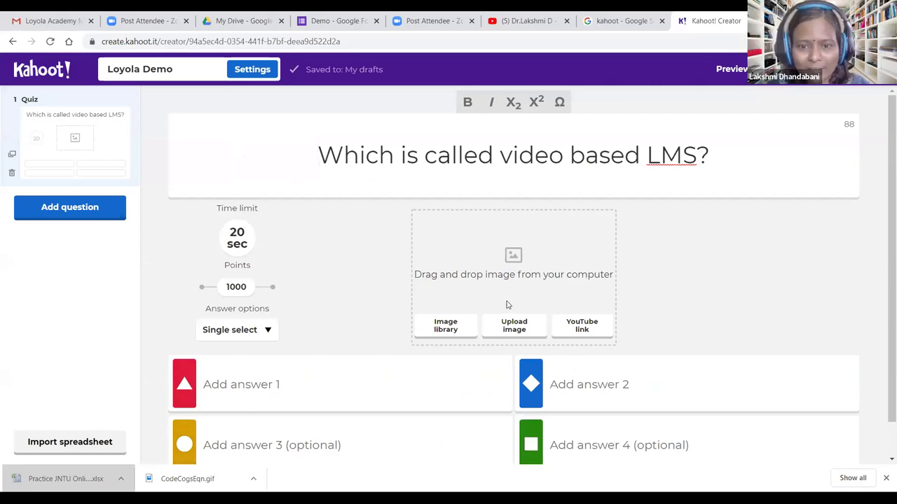
Upload the CodeCogsEqn image from the Desktop as the first question's image
left_click(513, 326)
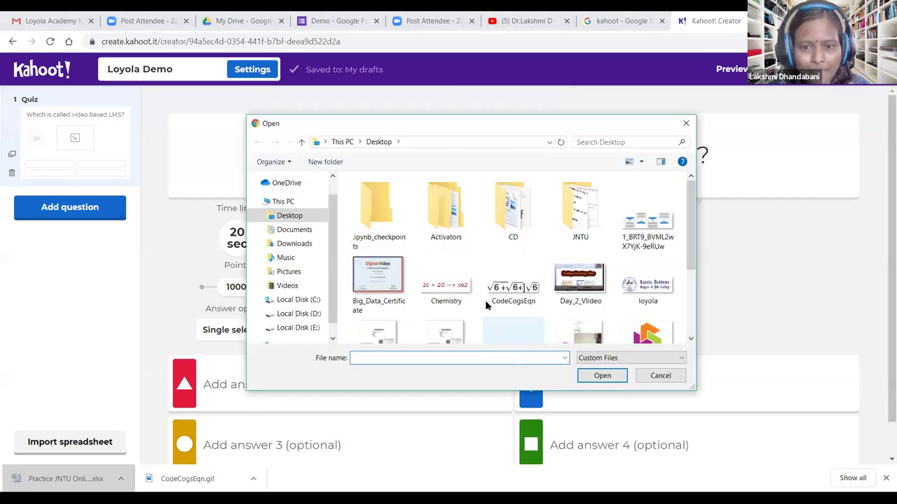
left_click(492, 298)
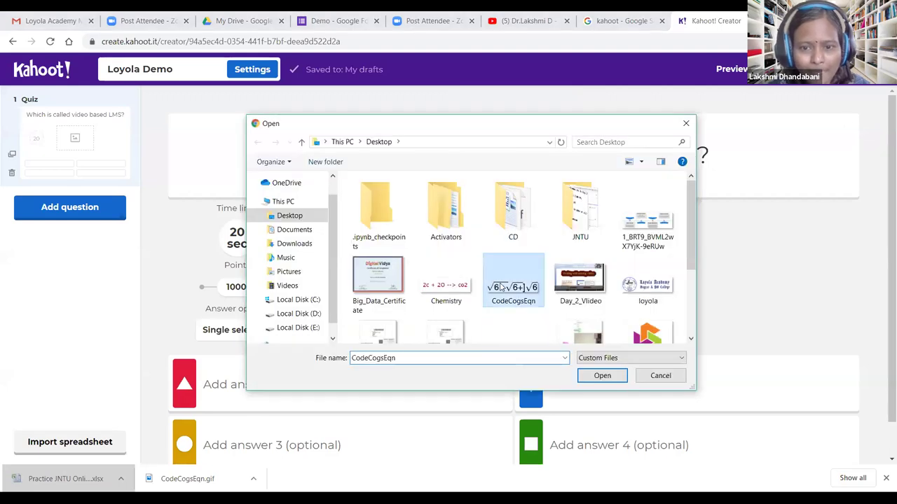
left_click(589, 376)
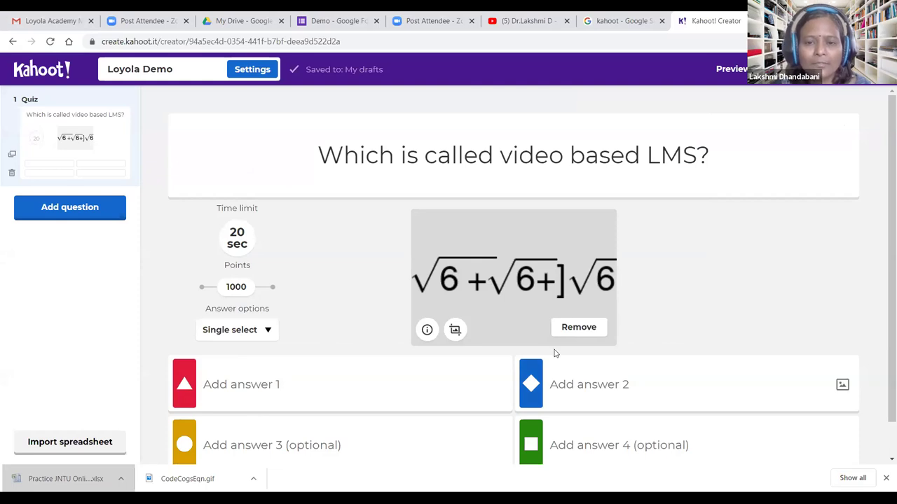
Set the first question's time limit to 90 seconds and keep its answer option as Single select
left_click(243, 245)
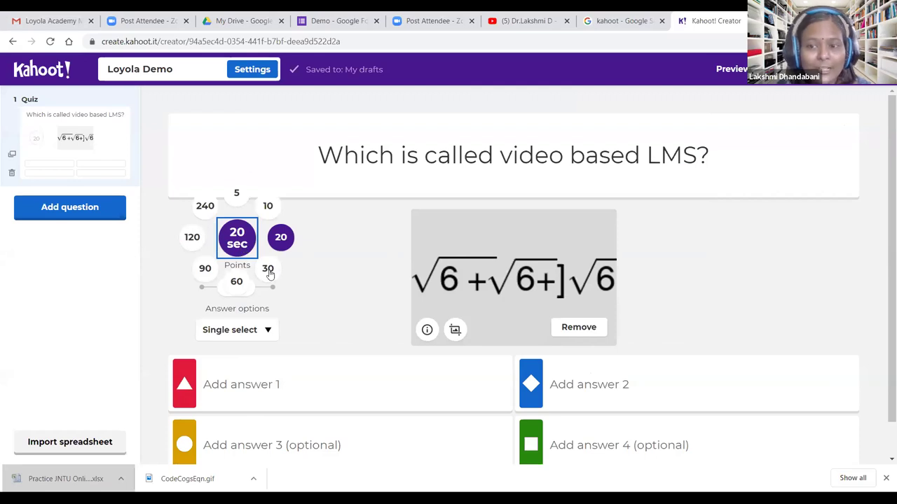
left_click(208, 274)
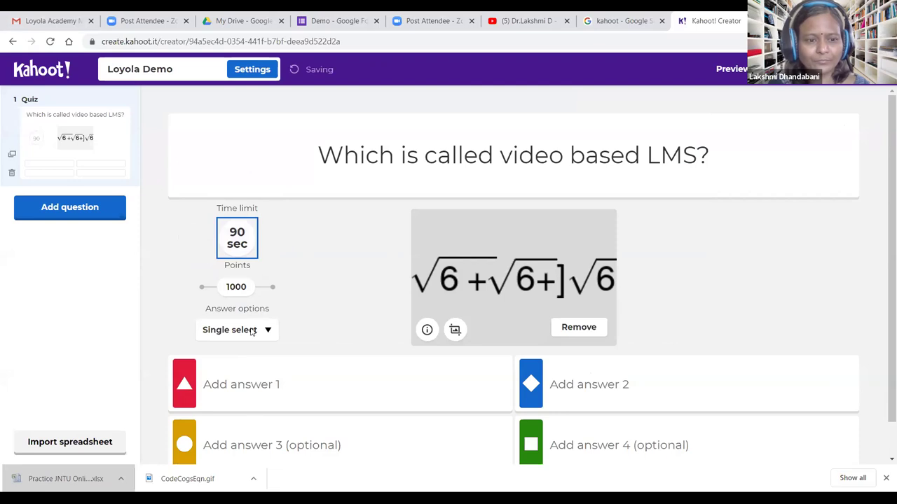
scroll(242, 368, "down", 1)
left_click(267, 293)
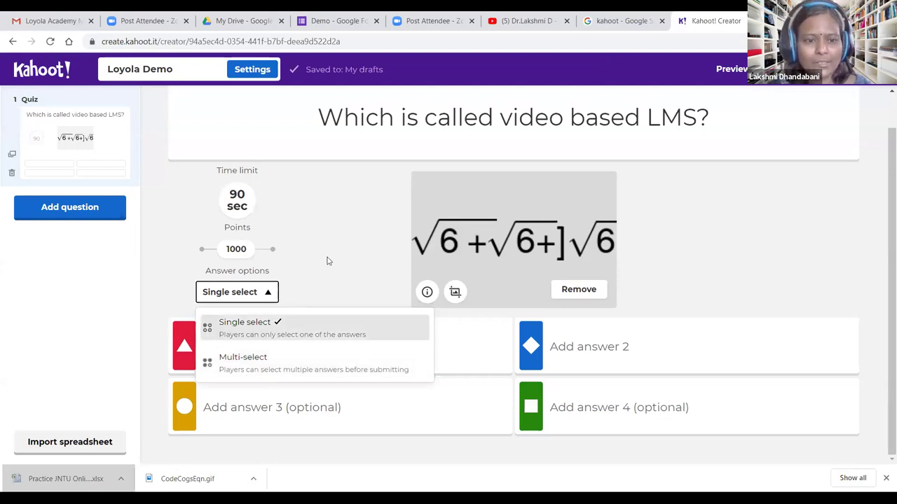
left_click(295, 328)
Enter "Google Classroom", "Prezi", "Edpuzzle" and "Google Form" as answers 1 to 4, and mark Edpuzzle as correct
left_click(276, 352)
type("Go")
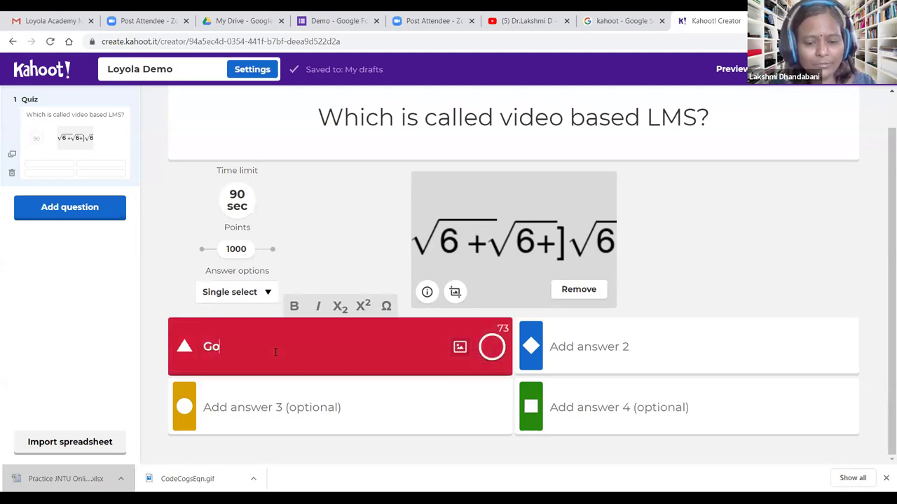
type("ogle Class")
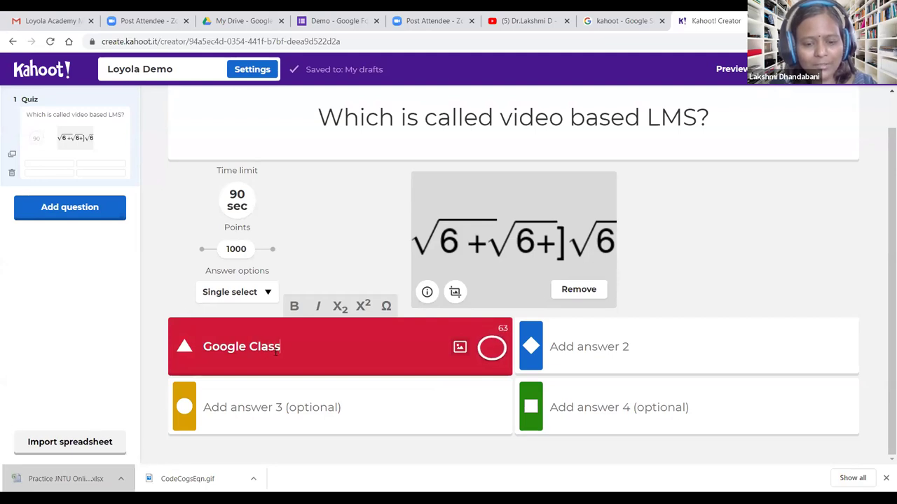
type("room")
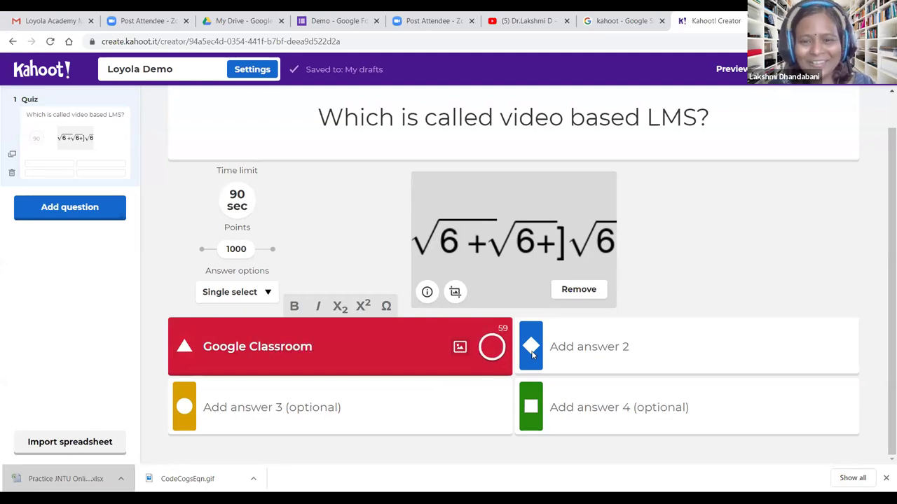
left_click(579, 347)
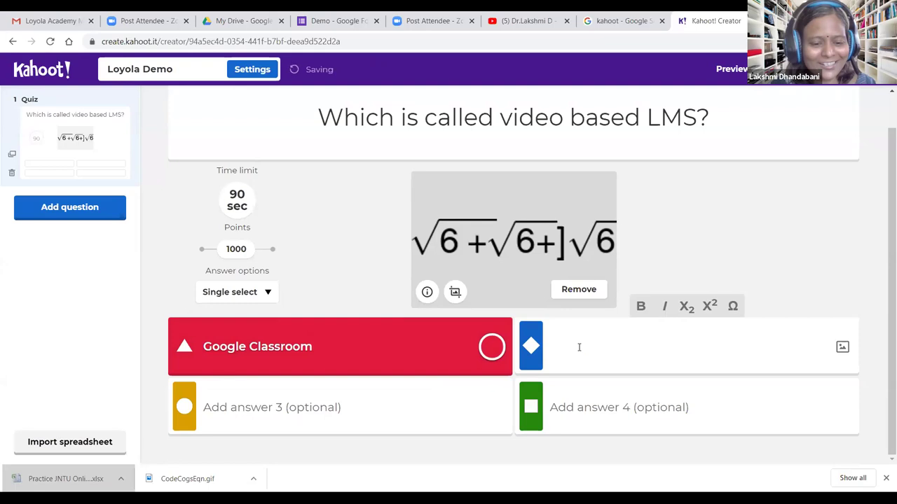
type("Prezi")
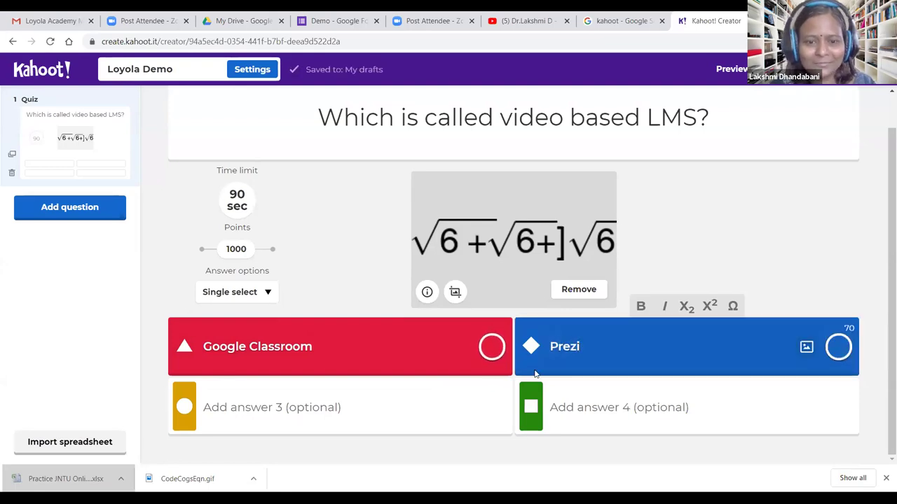
left_click(336, 408)
type("Edpuzzle")
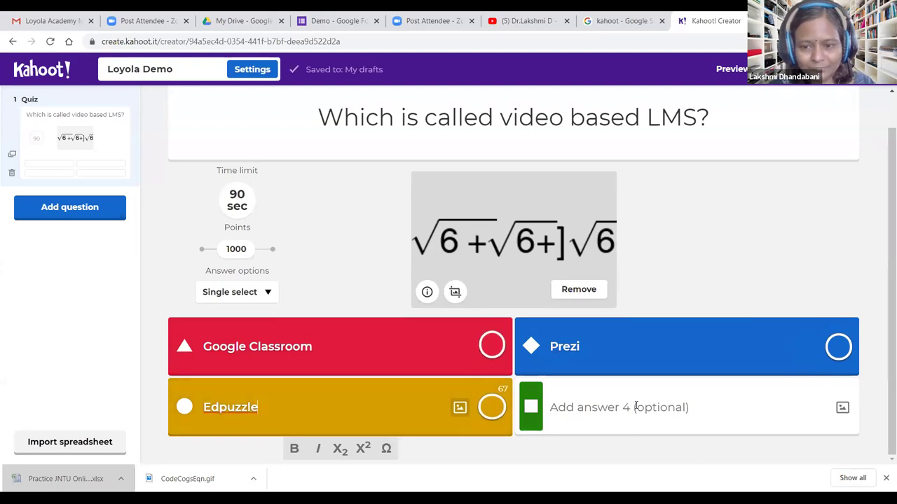
left_click(635, 407)
type("Google Form")
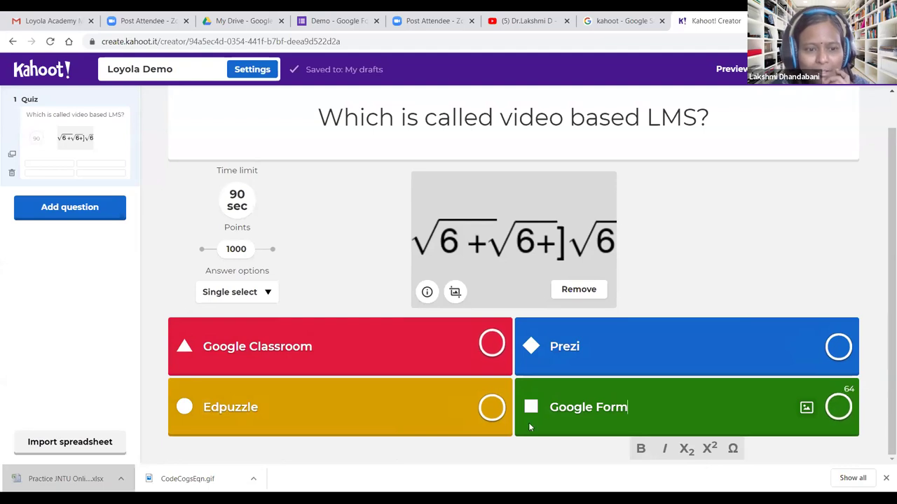
left_click(492, 408)
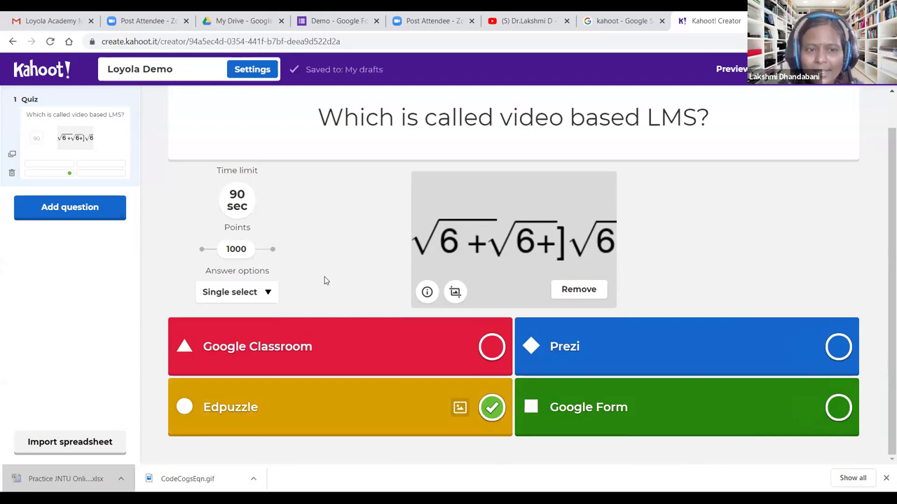
Add a true or false question to the kahoot with the text "Is Edpuzzle support Flipped Learning?"
scroll(325, 280, "up", 1)
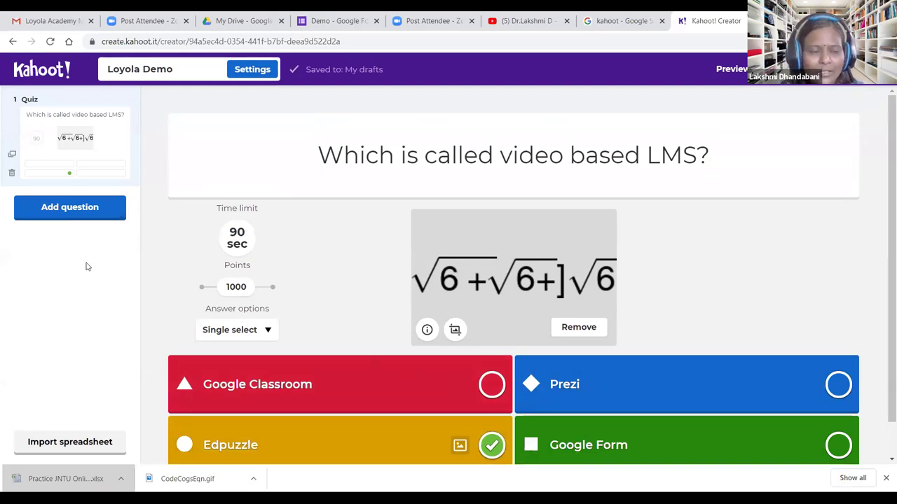
left_click(59, 214)
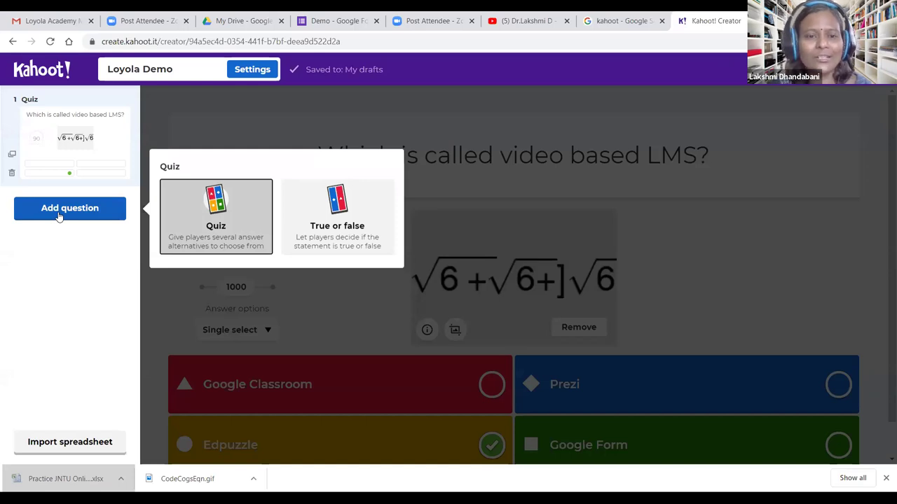
left_click(370, 219)
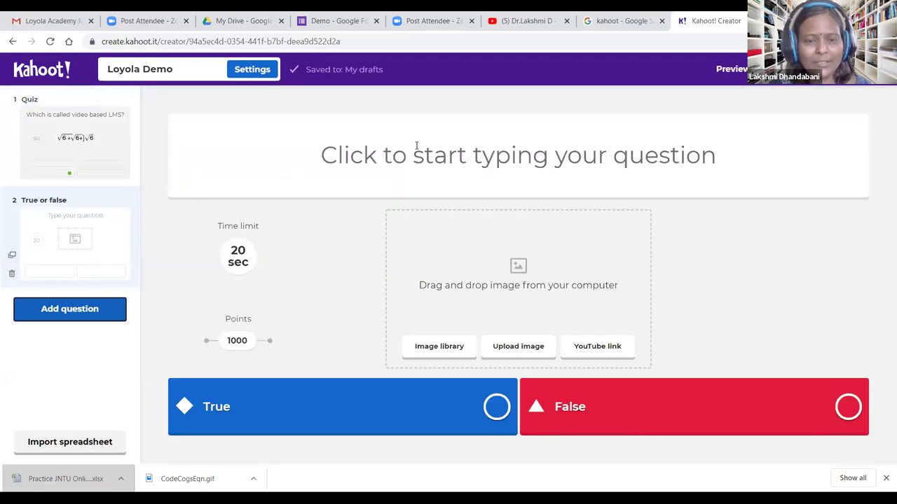
left_click(416, 146)
type("Is ")
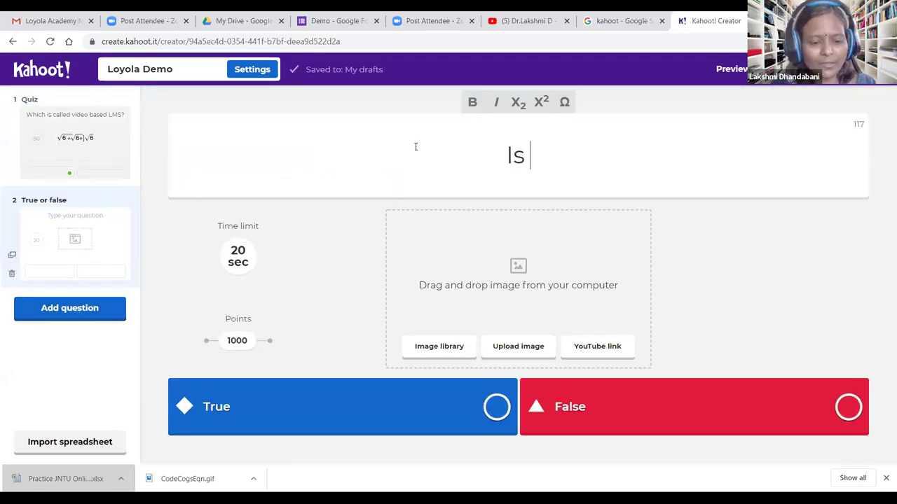
type("Edpuzzl")
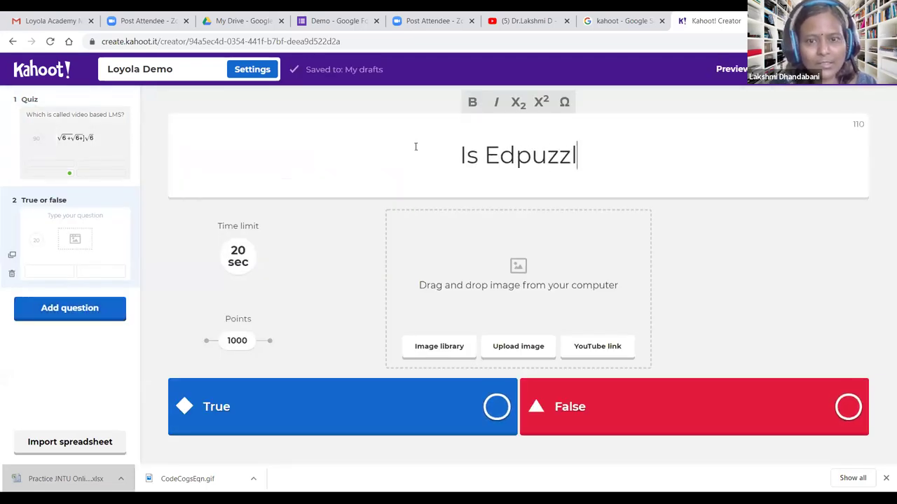
type("e suppo")
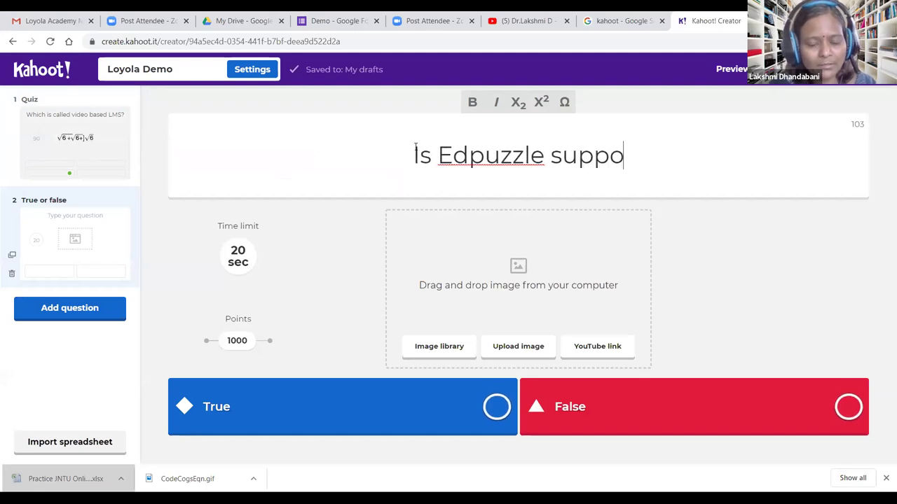
type("rt Fl")
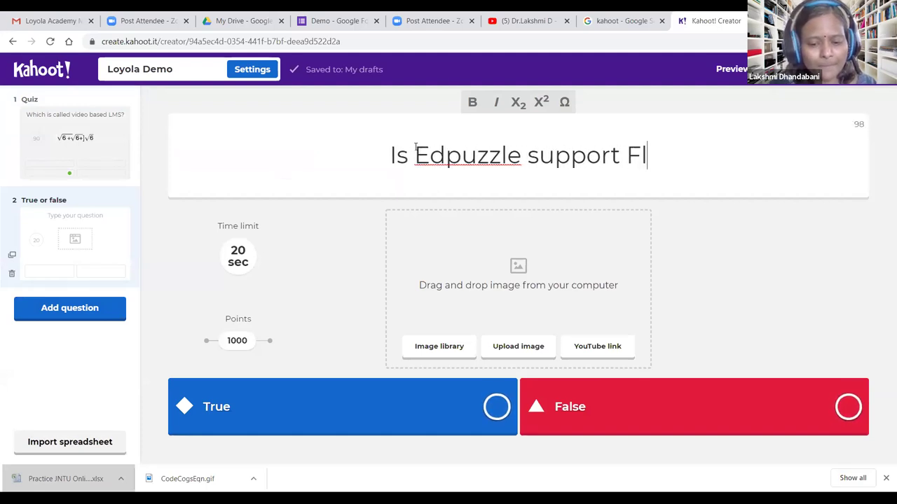
type("ipped Lea")
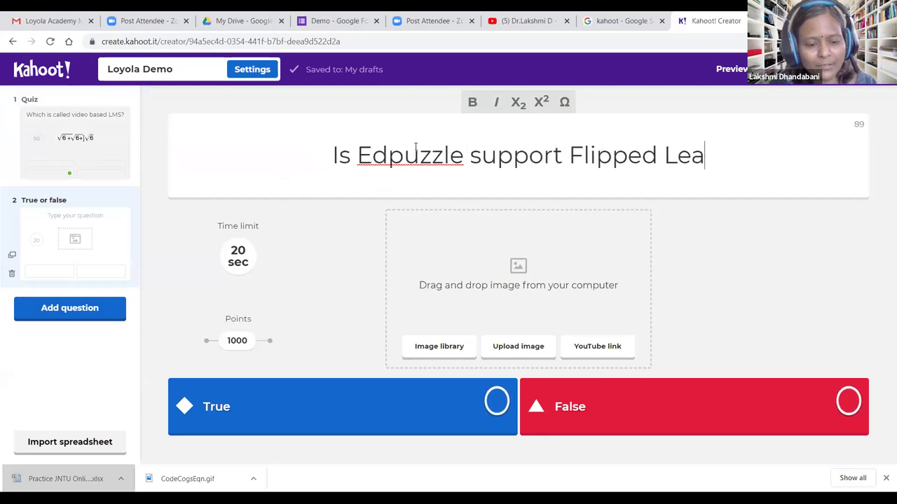
type("rning?")
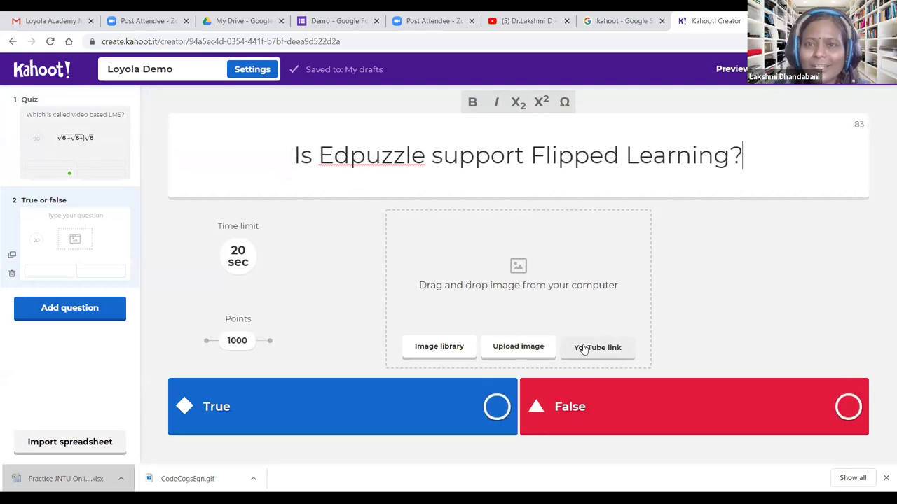
Switch to the YouTube channel's videos, open "Flipped Learning and Blended Learning", copy its link and return to the channel
left_click(527, 21)
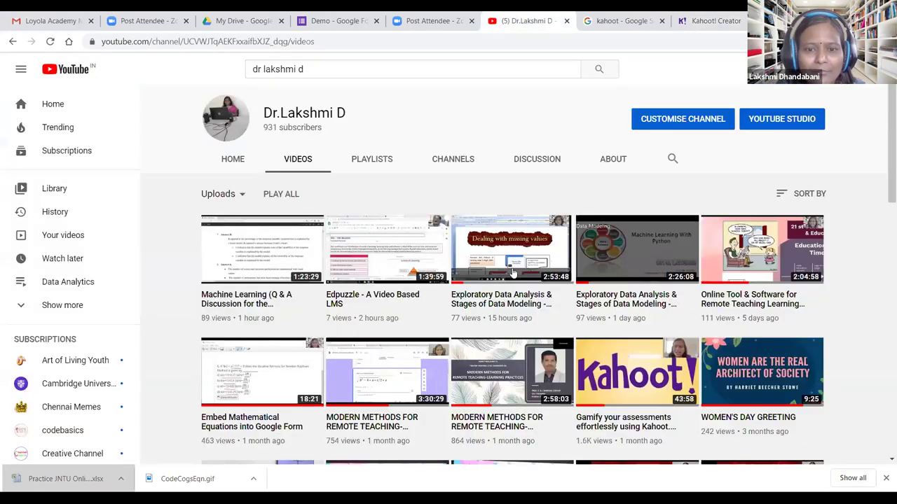
scroll(489, 351, "down", 9)
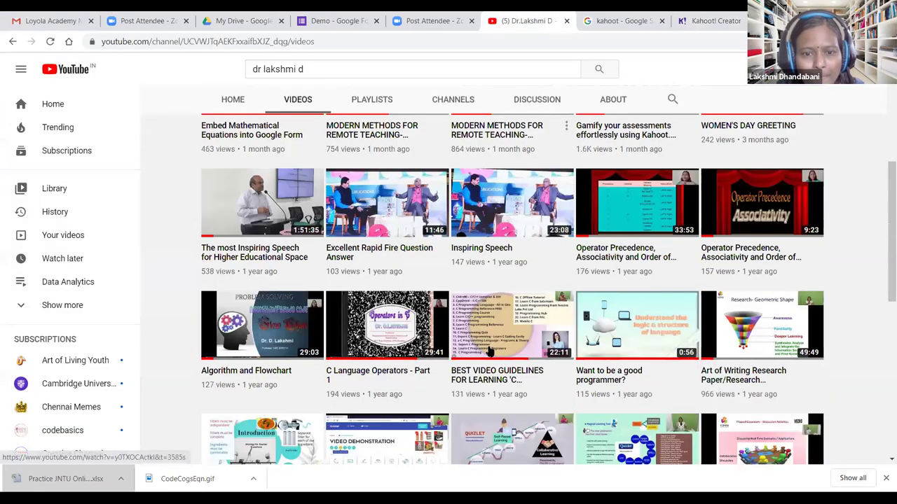
scroll(423, 353, "down", 2)
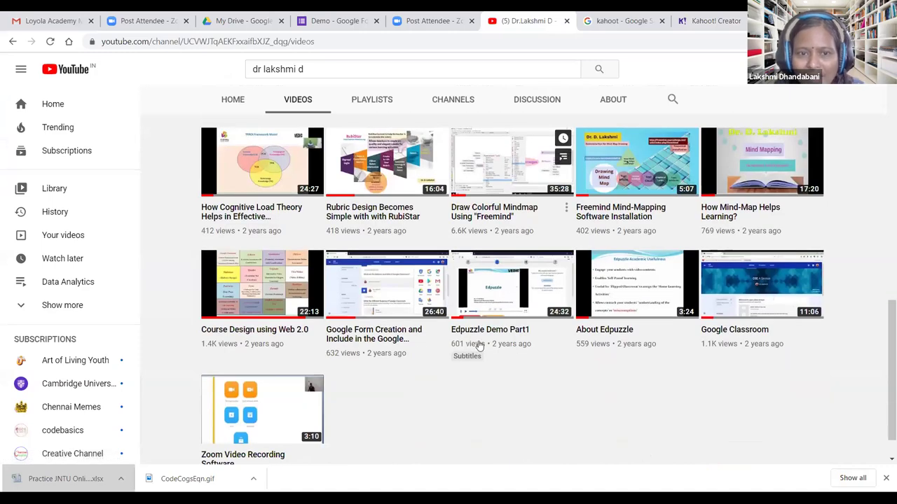
scroll(479, 345, "up", 1)
scroll(479, 345, "up", 1)
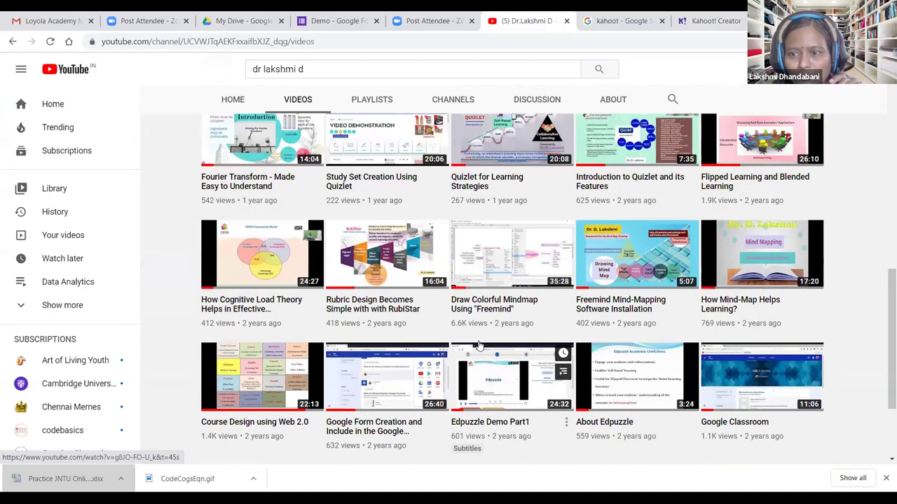
scroll(479, 345, "up", 1)
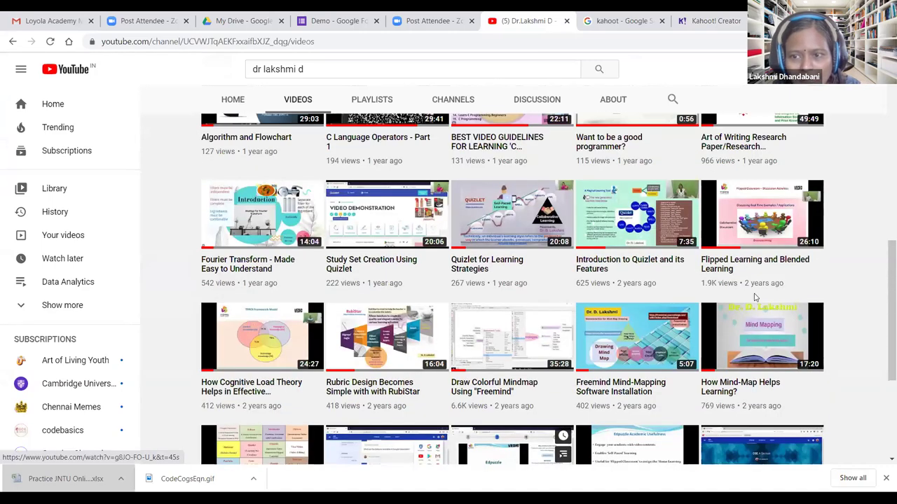
left_click(777, 256)
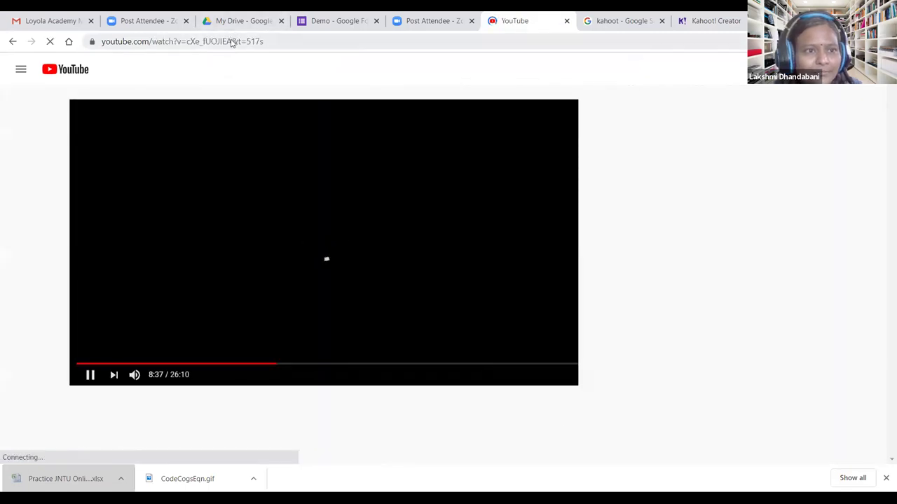
left_click(232, 42)
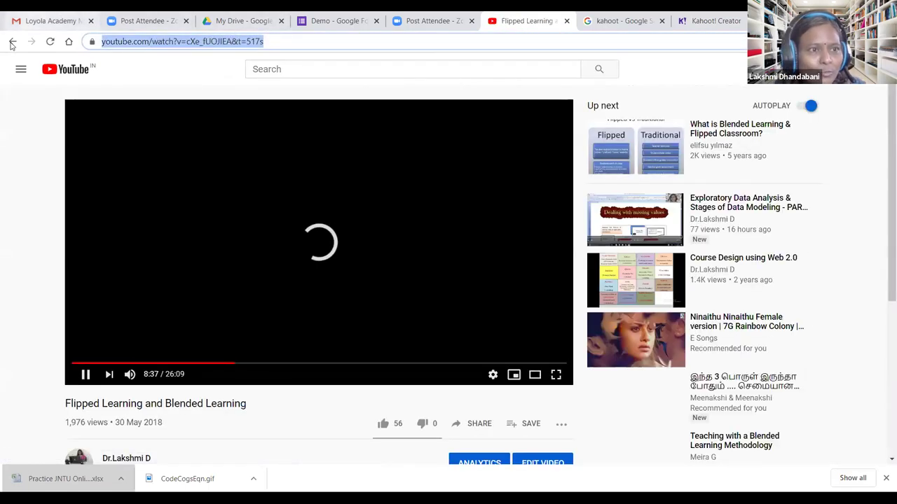
left_click(13, 42)
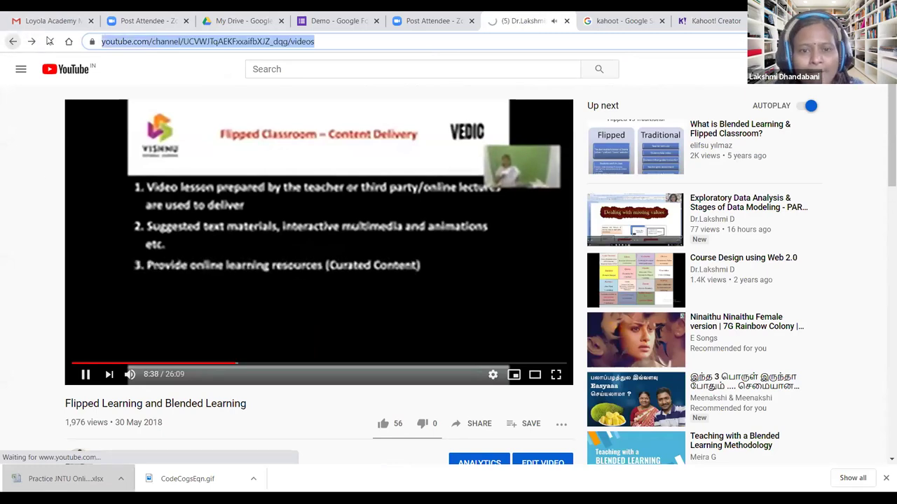
Back in Kahoot!, add the copied YouTube video to the true or false question, starting at 10:00 and ending at 15:20
left_click(709, 20)
left_click(594, 346)
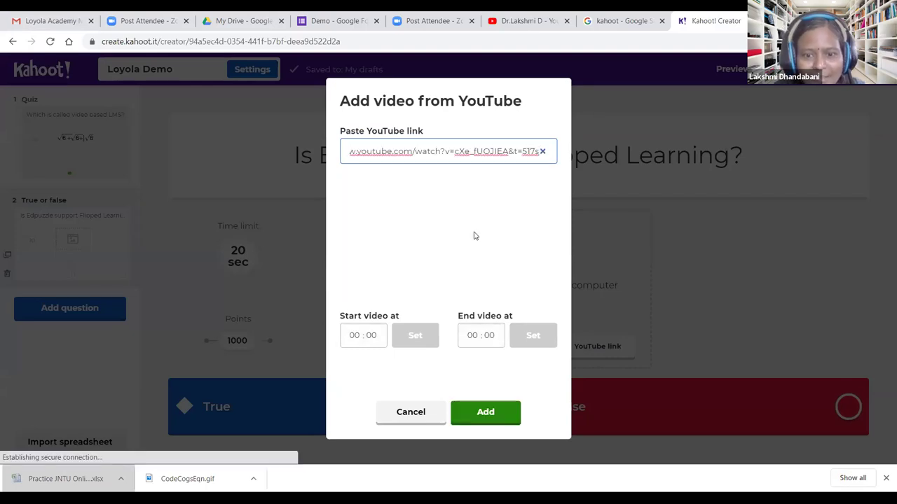
left_click(359, 336)
left_click(355, 335)
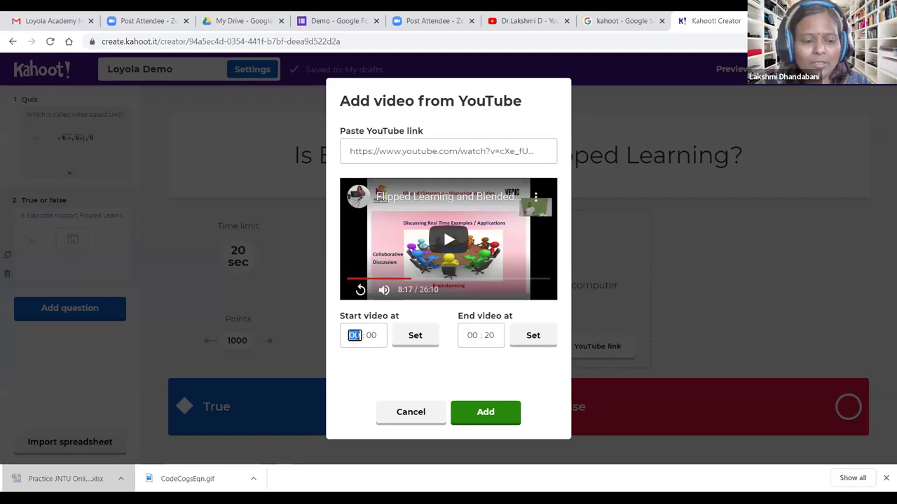
type("1")
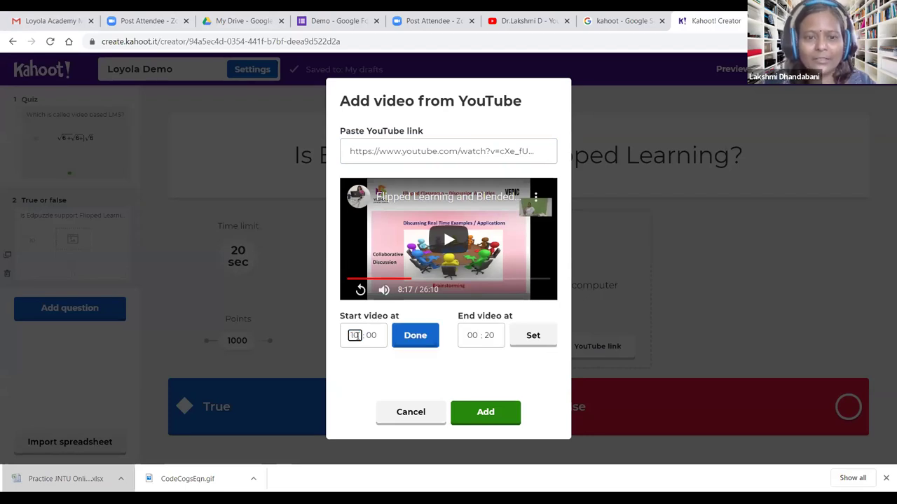
left_click(360, 377)
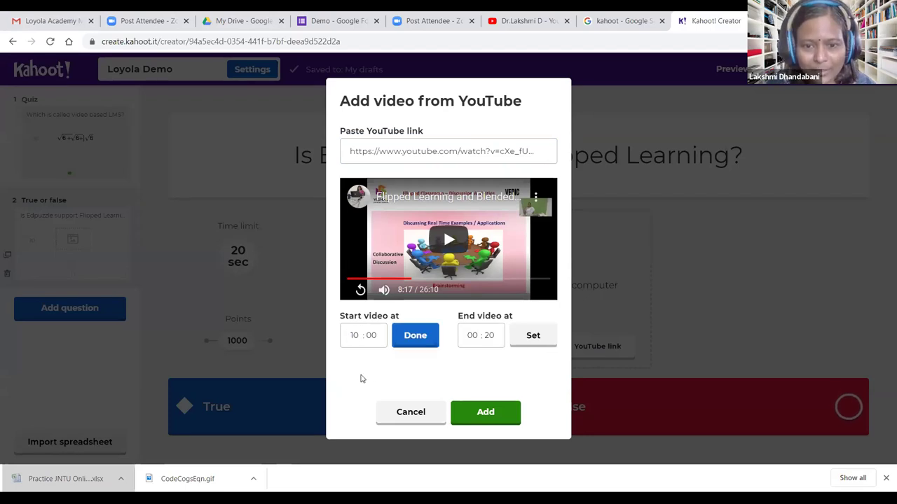
left_click(473, 337)
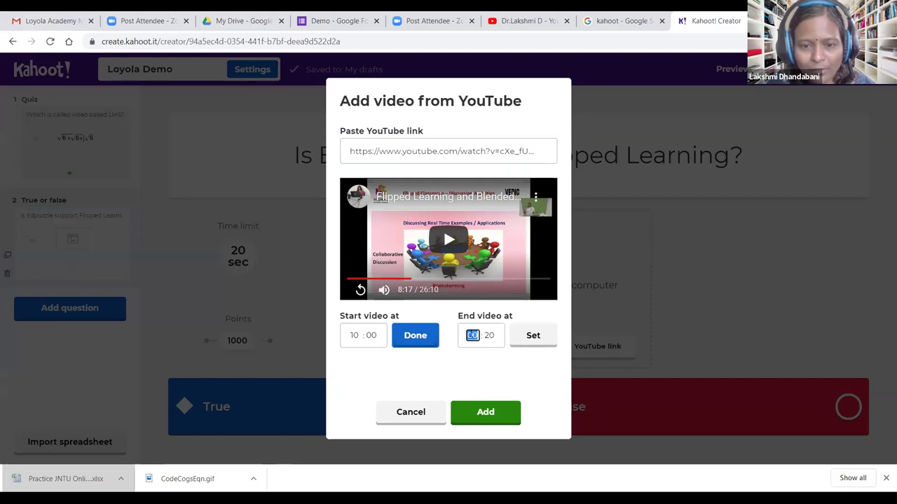
type("15")
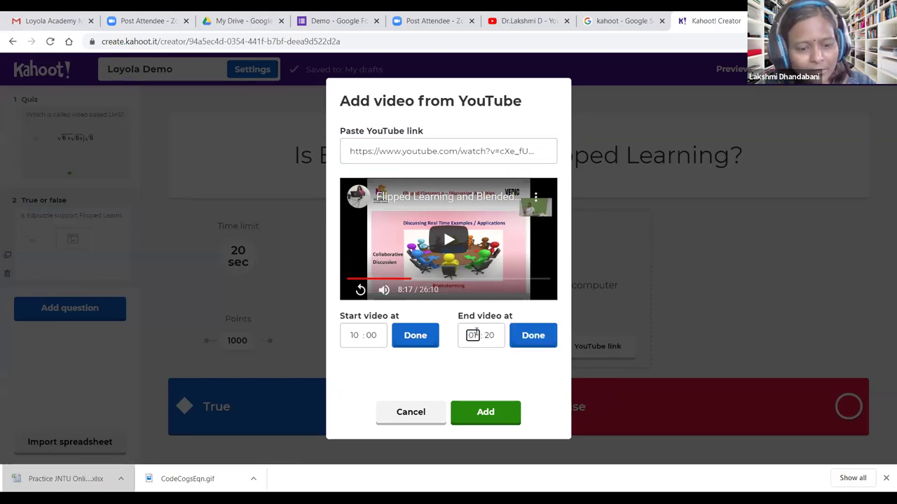
left_click(431, 344)
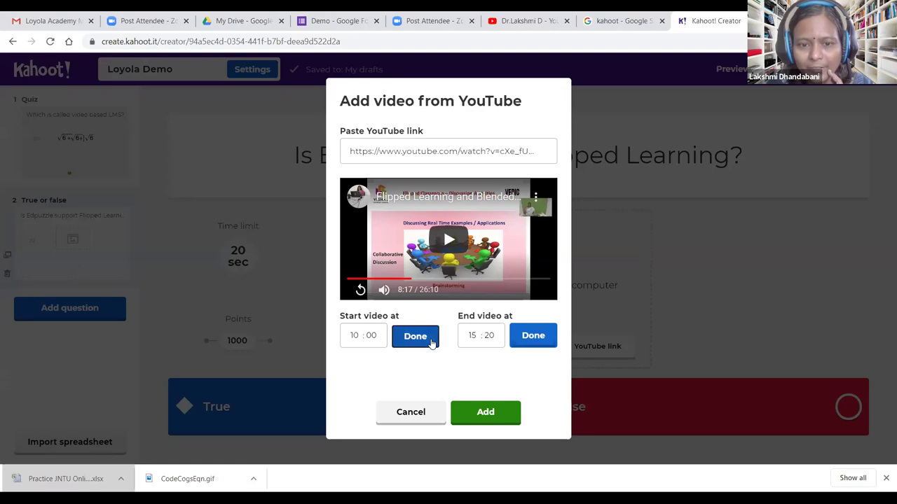
left_click(535, 336)
left_click(478, 414)
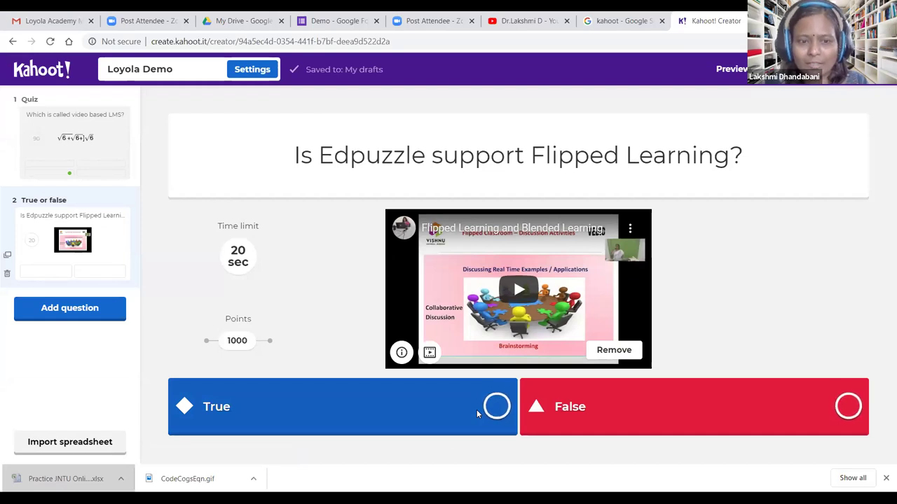
Mark True as the correct answer and set the question's time limit to 30 seconds
left_click(496, 407)
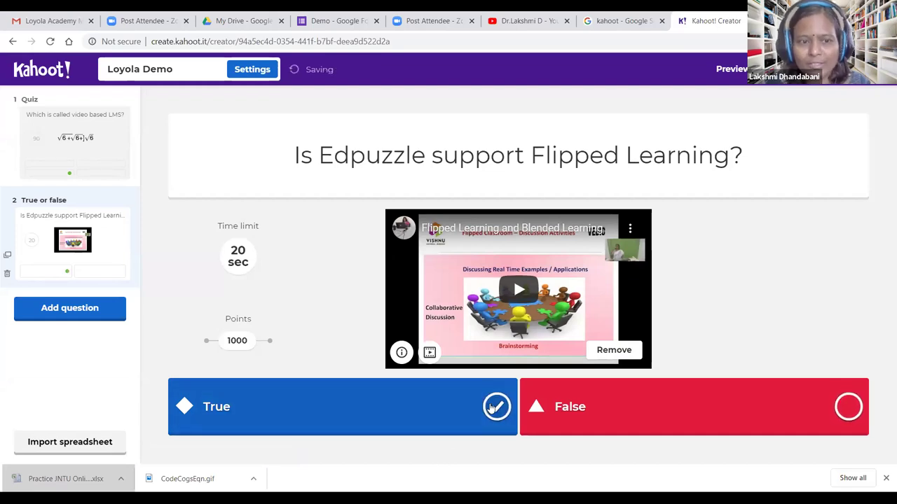
left_click(248, 260)
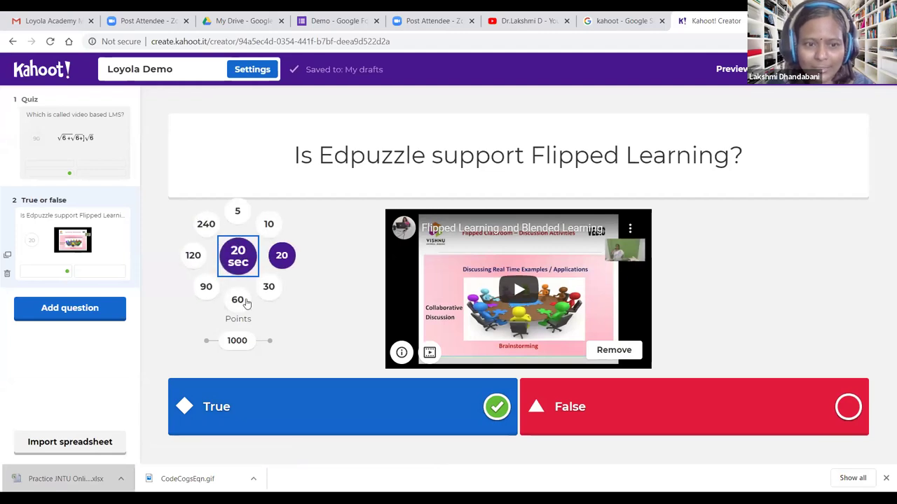
left_click(270, 294)
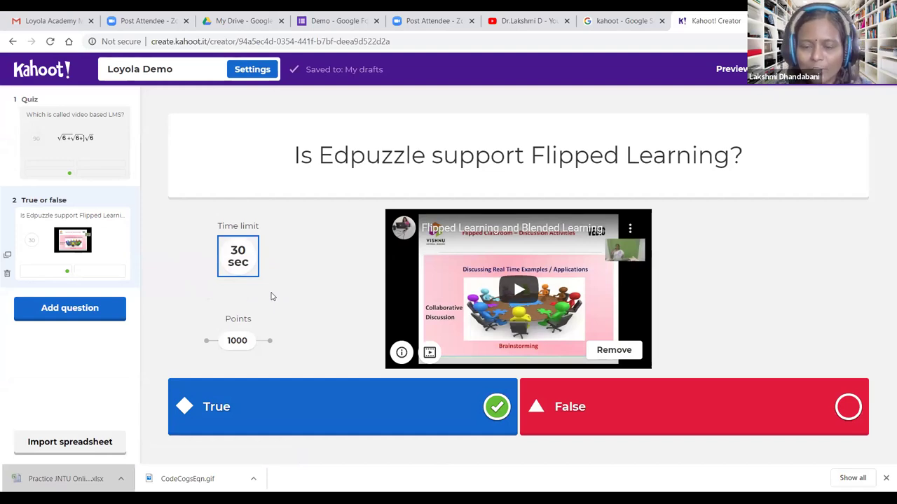
Add a quiz question to the kahoot with the text "Google form is useful for which of the following?"
left_click(75, 317)
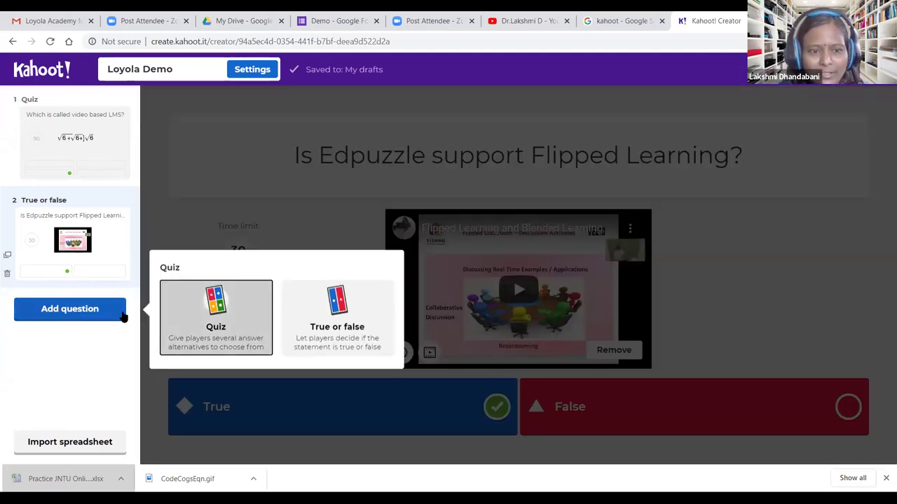
left_click(236, 320)
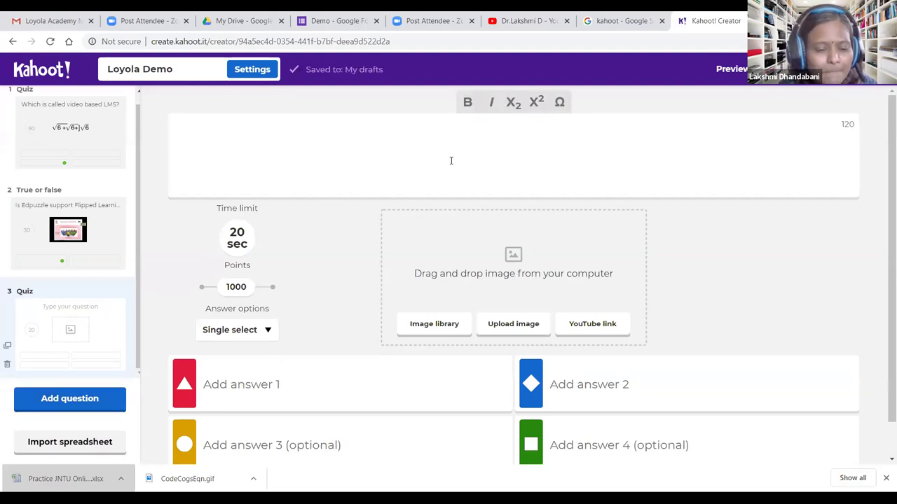
type("Edp")
key("BackSpace")
key("BackSpace")
key("BackSpace")
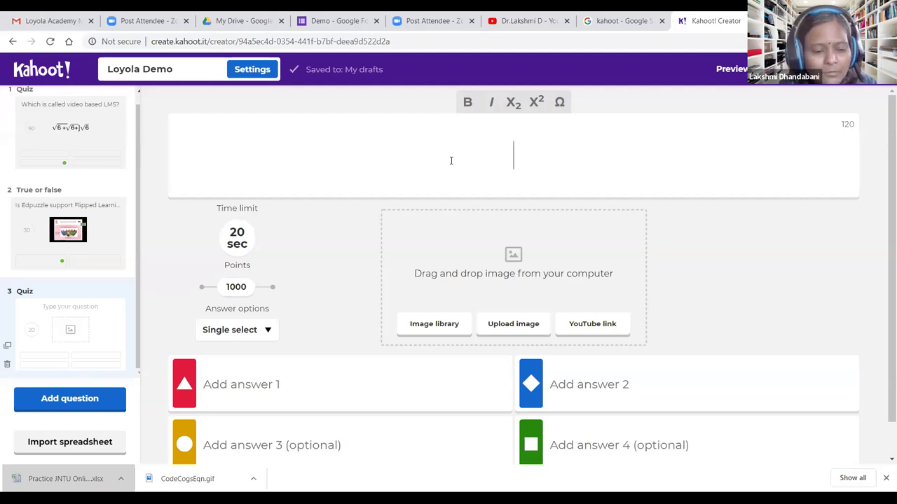
type("Google ")
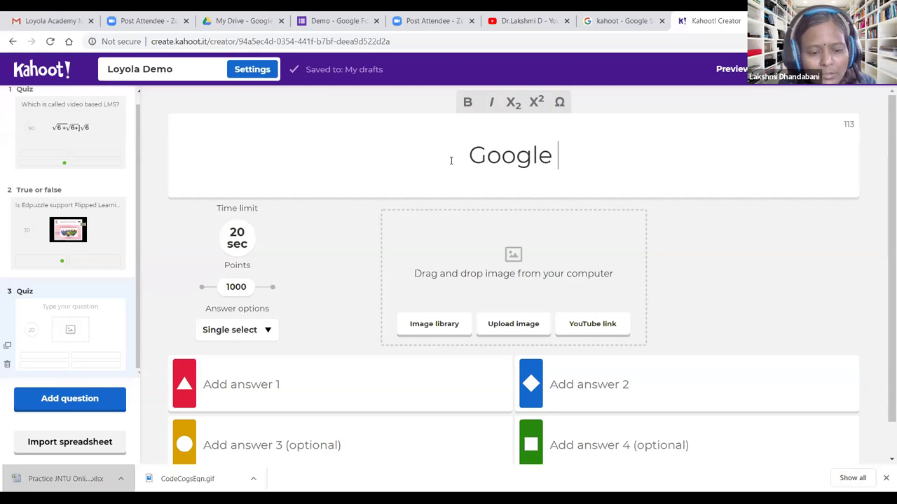
type("form is us")
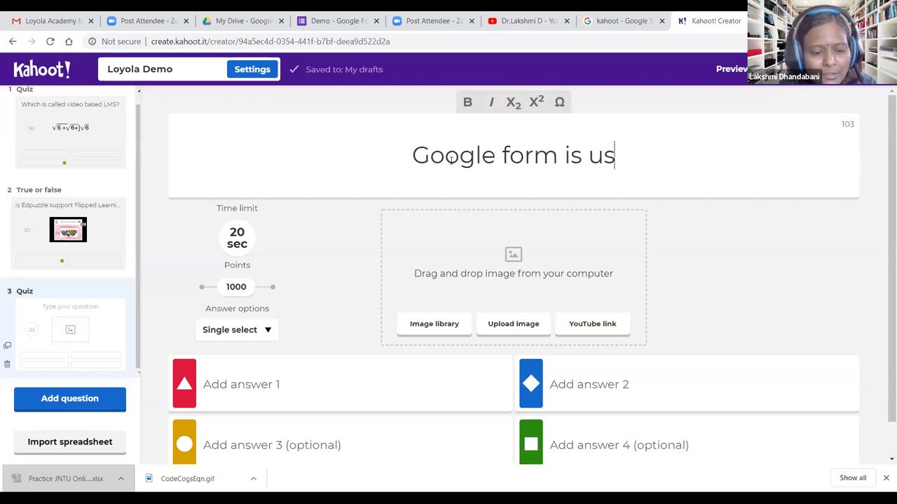
type("eful fo")
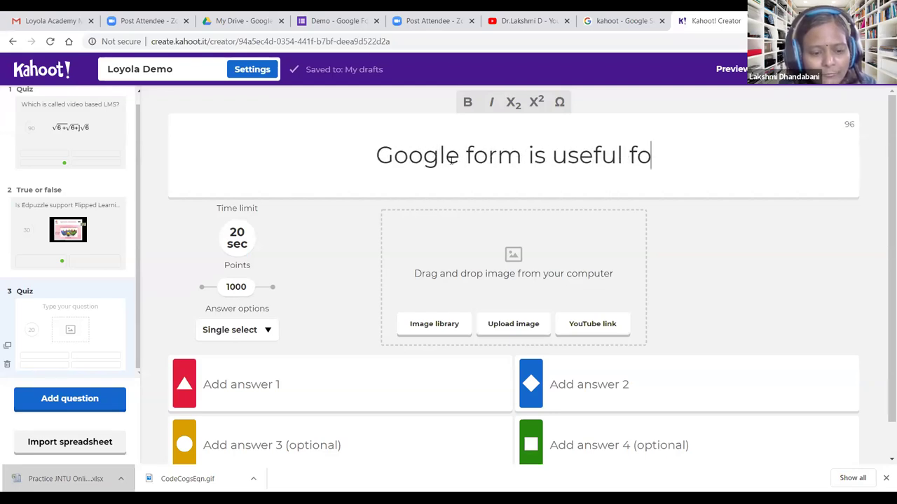
type("r which of ")
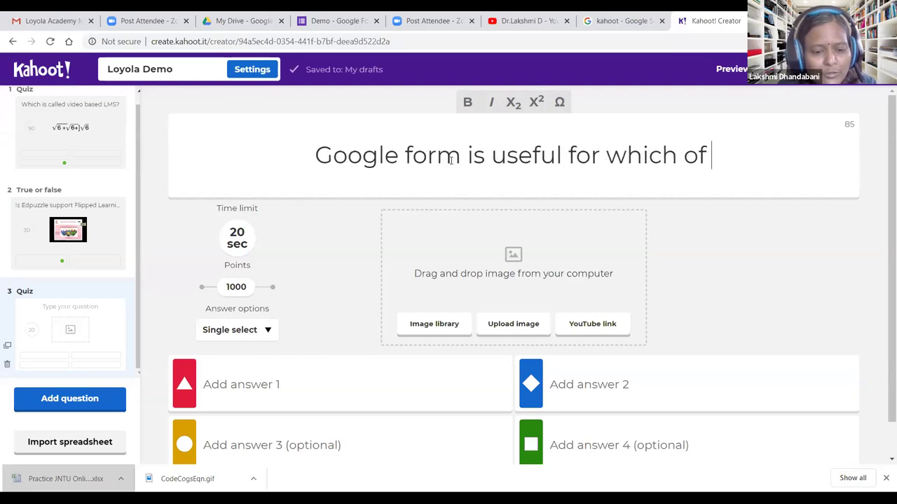
type("the following")
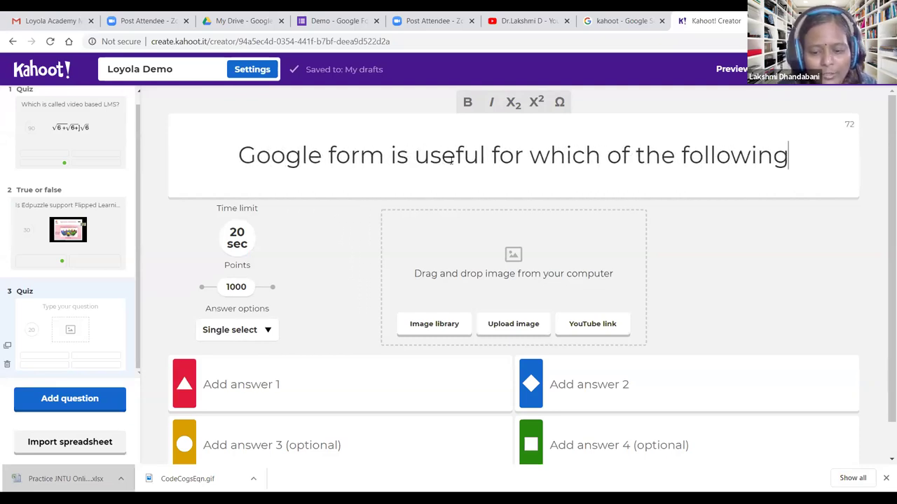
type("?")
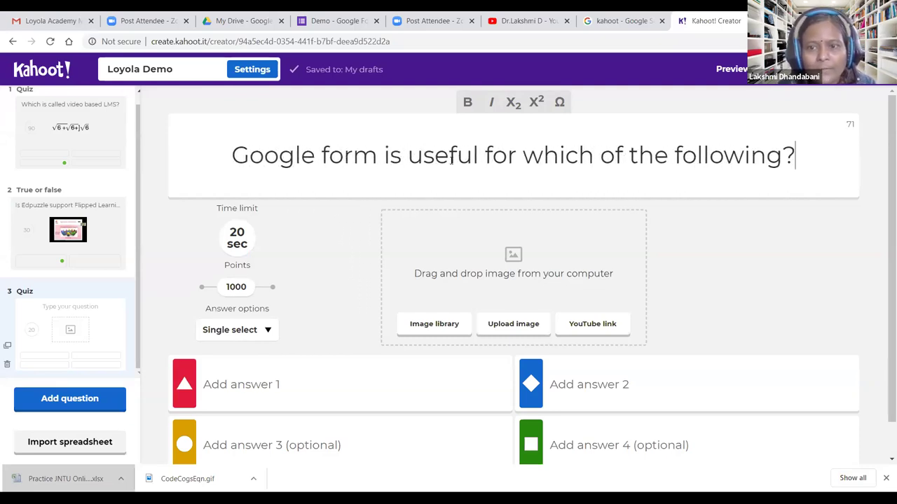
Set the new question's time limit to 60 seconds and enter "MCQ" and "Long Answer" as answers 1 and 2
left_click(247, 243)
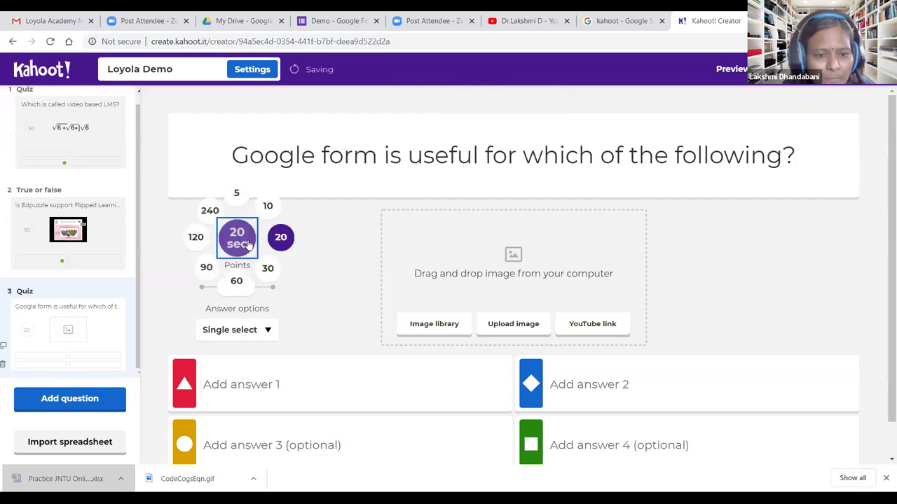
left_click(236, 282)
left_click(262, 384)
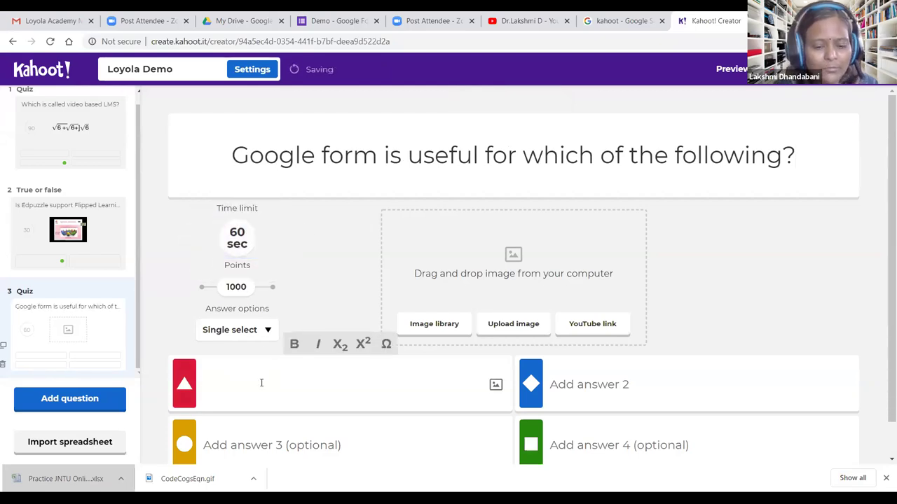
type("MCQ")
left_click(615, 388)
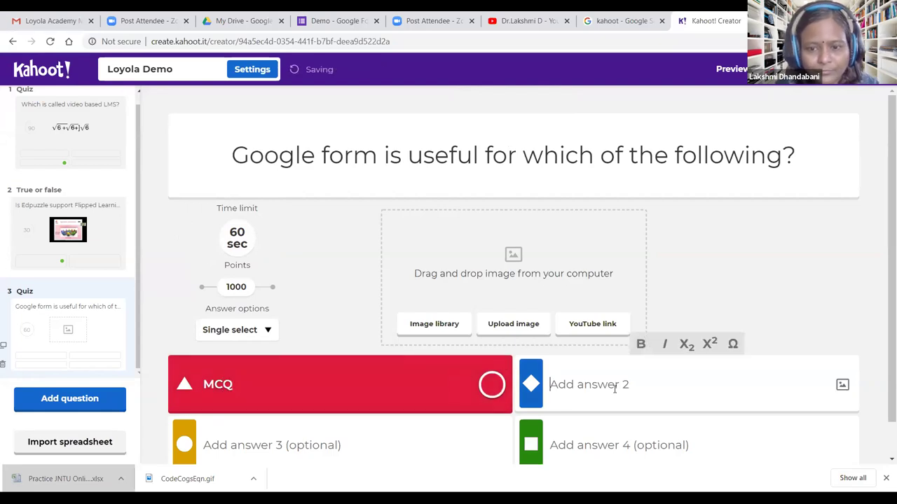
type("Long Answer")
Change the question's answer options to Multi-select
scroll(428, 382, "down", 1)
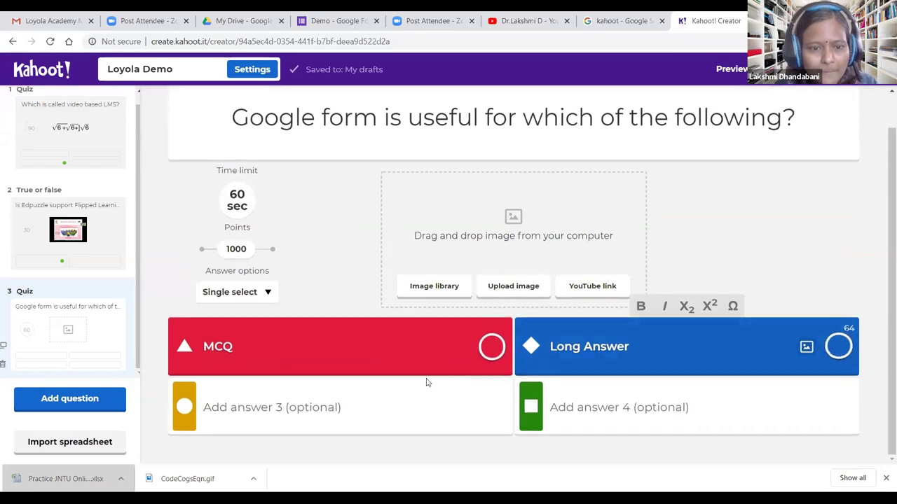
left_click(312, 407)
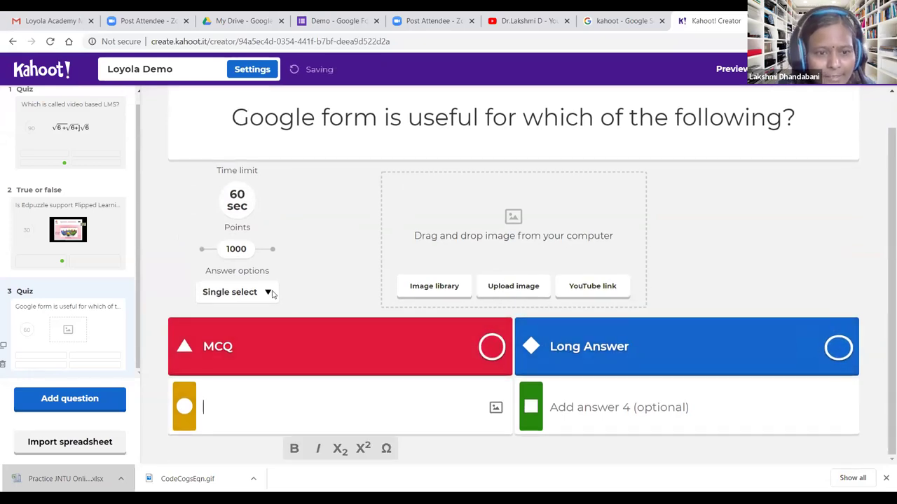
left_click(238, 291)
left_click(254, 372)
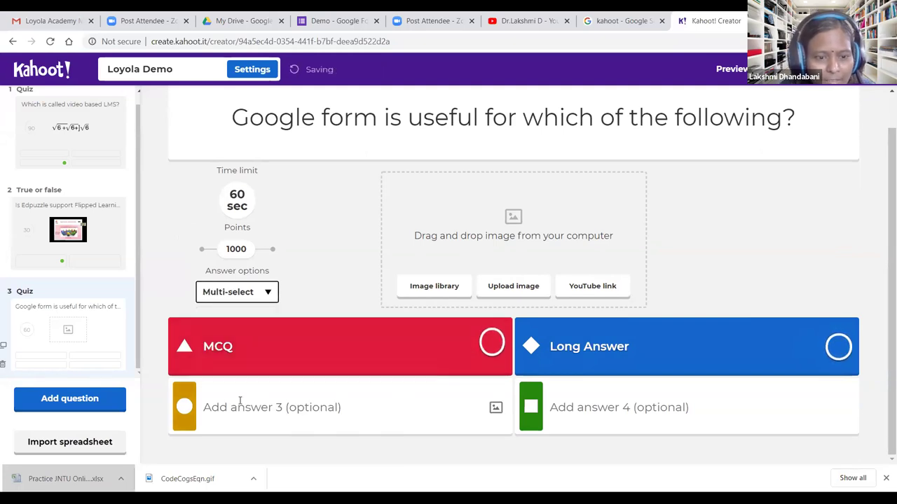
Enter "Prezi" and "RubiStar" as answers 3 and 4, and mark MCQ and Long Answer as the correct answers
left_click(239, 401)
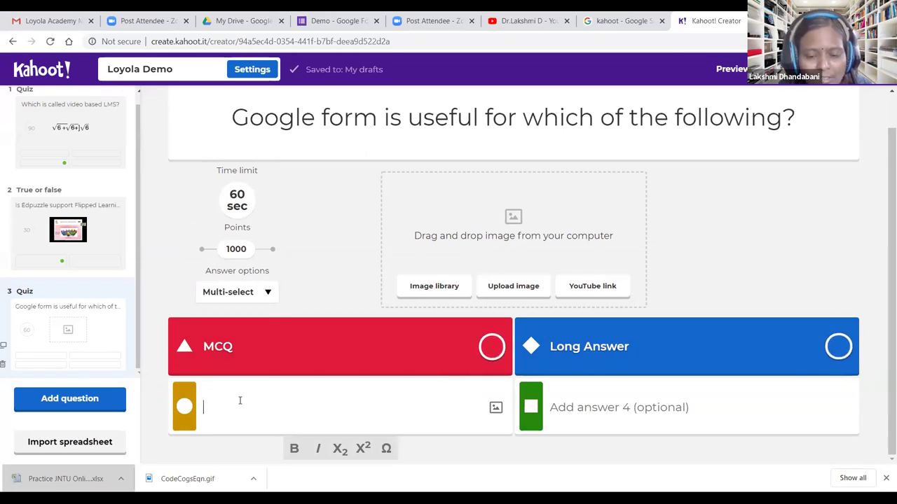
type("P")
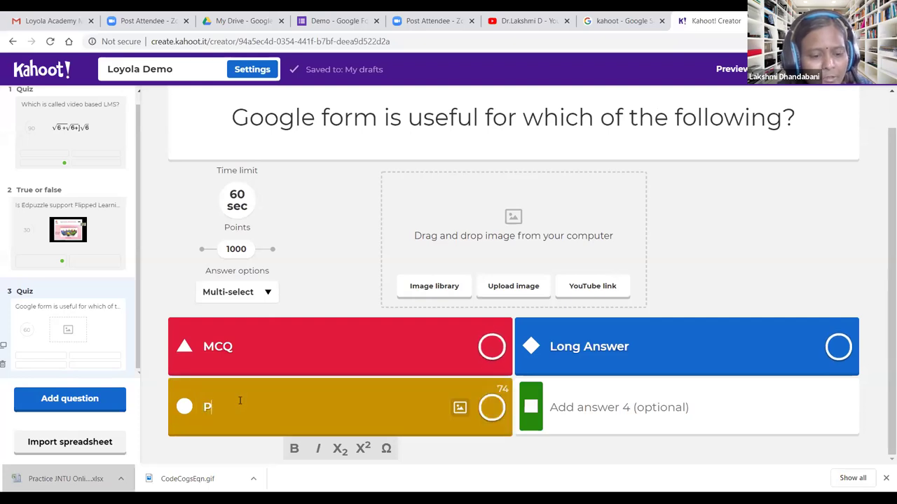
type("rezi")
left_click(614, 406)
type("R")
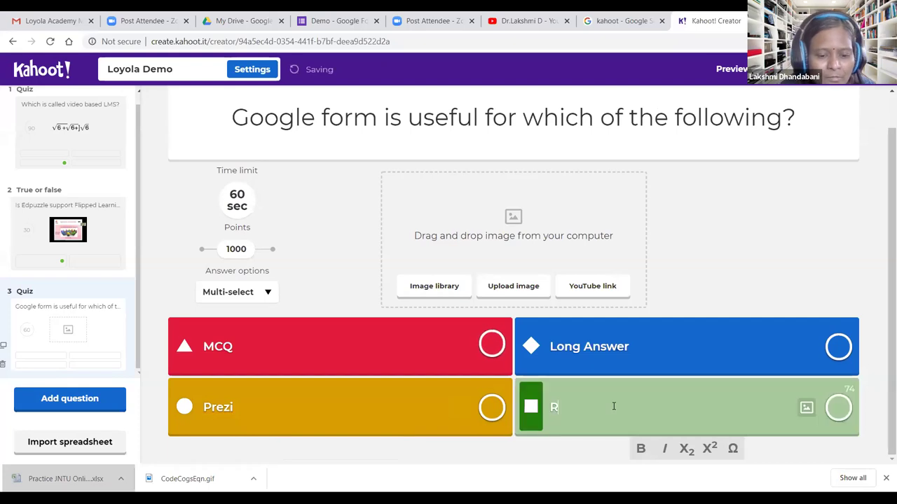
type("ubistar")
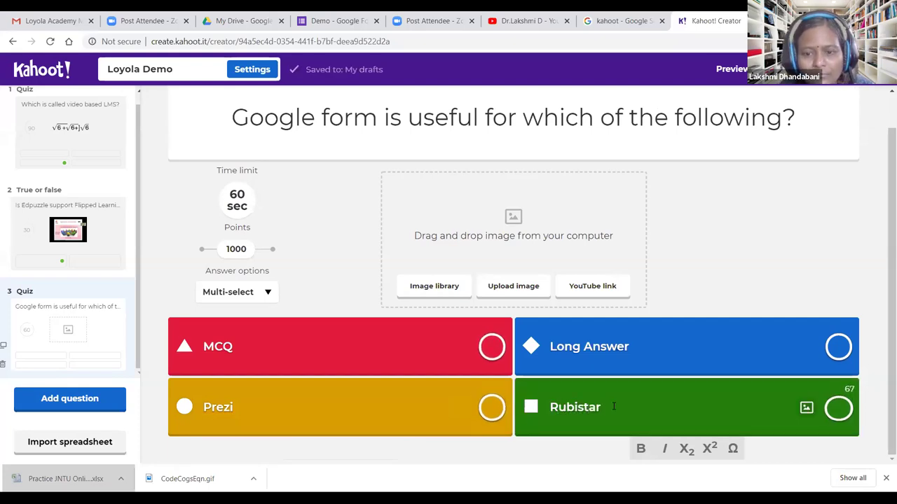
key("BackSpace")
type("S")
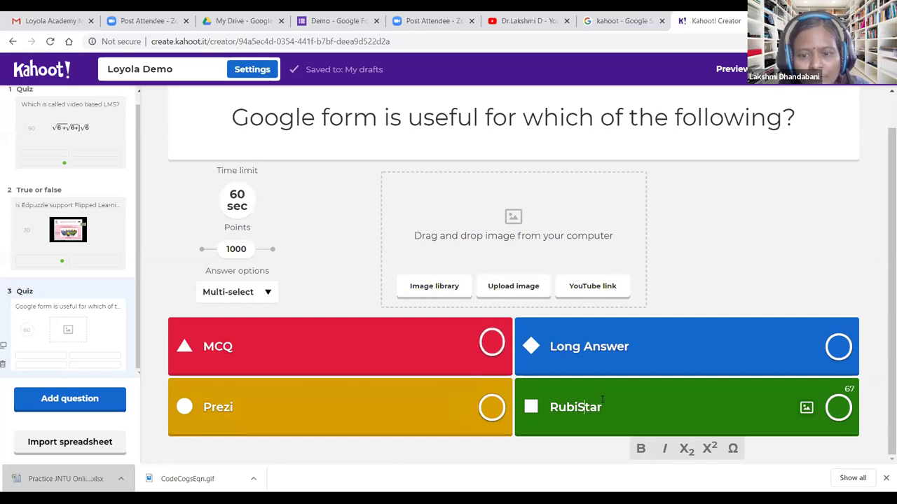
left_click(491, 345)
left_click(838, 346)
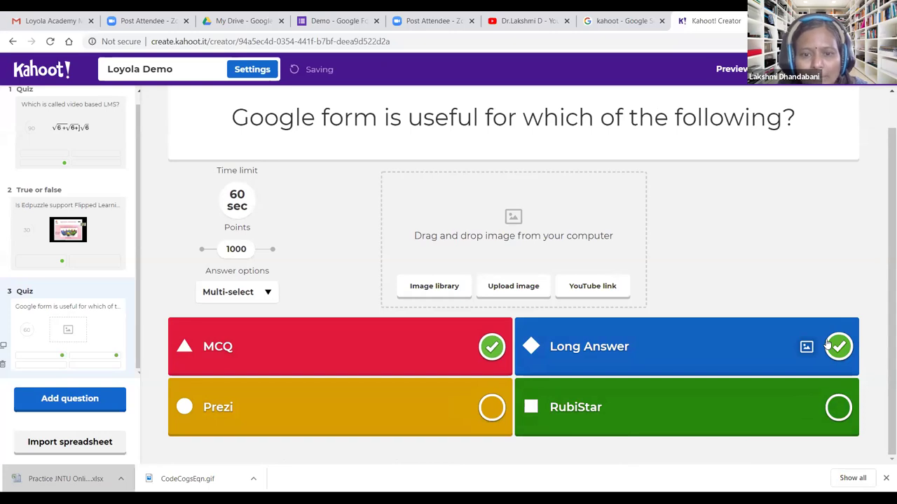
left_click(434, 287)
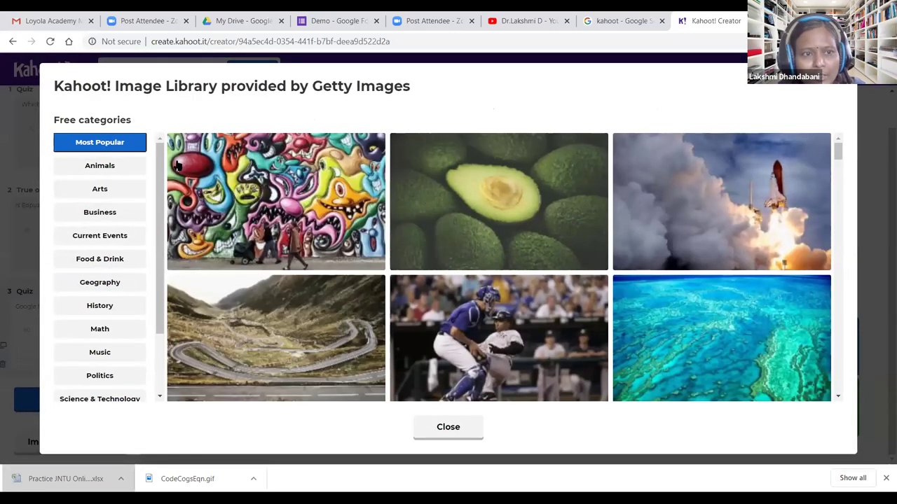
key("Tab")
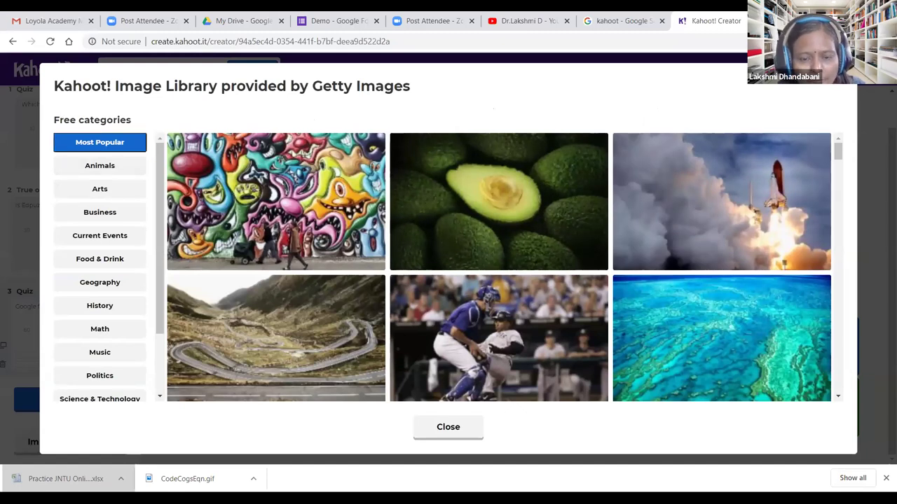
key("Escape")
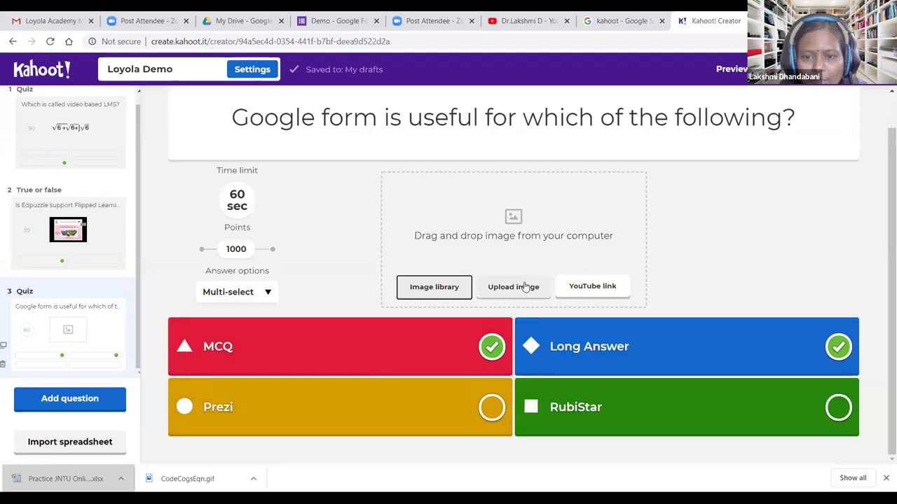
left_click(525, 288)
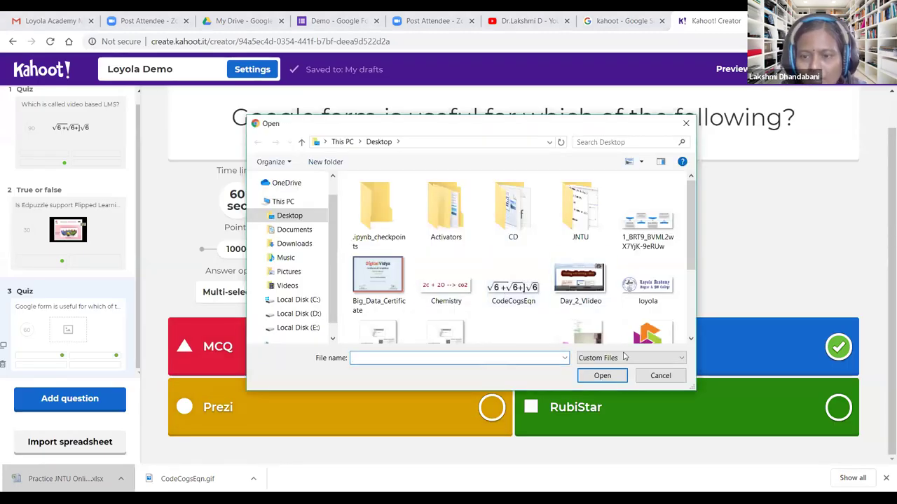
left_click(660, 375)
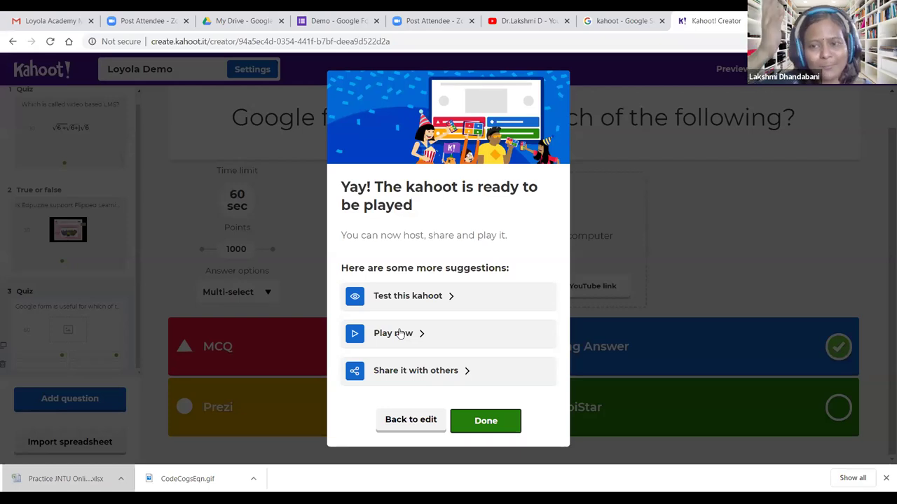
Finish editing the completed kahoot and look through the kahoots listed under My Kahoots
left_click(493, 424)
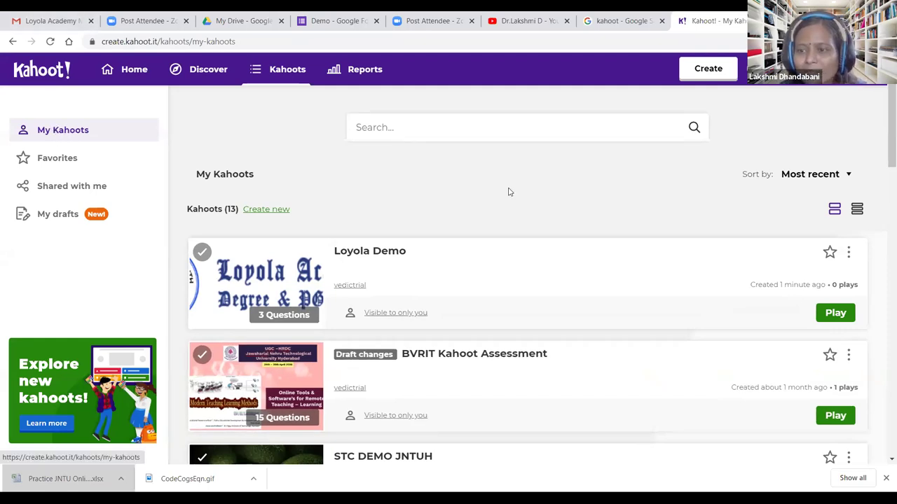
scroll(344, 362, "down", 10)
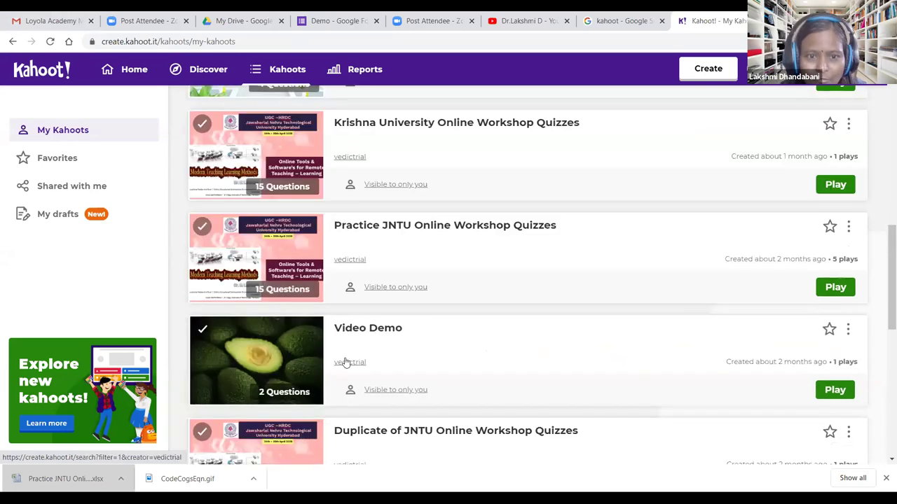
scroll(345, 362, "up", 2)
scroll(346, 362, "up", 1)
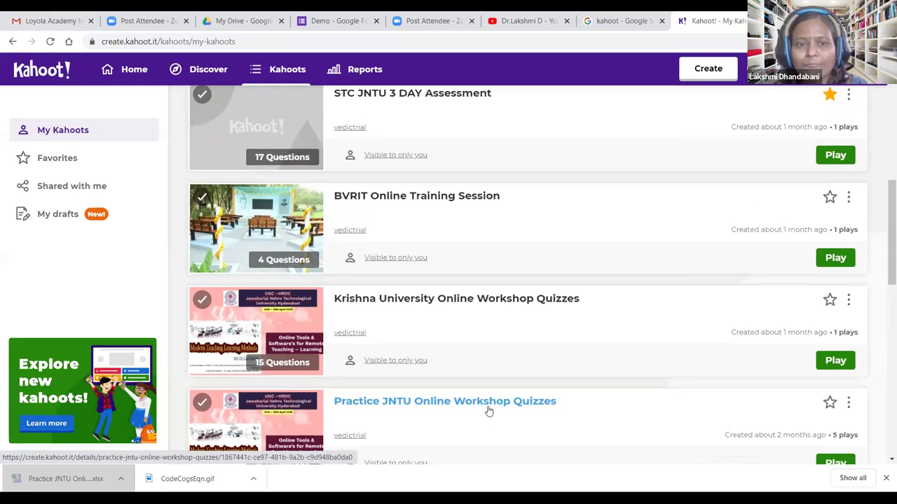
scroll(486, 410, "up", 7)
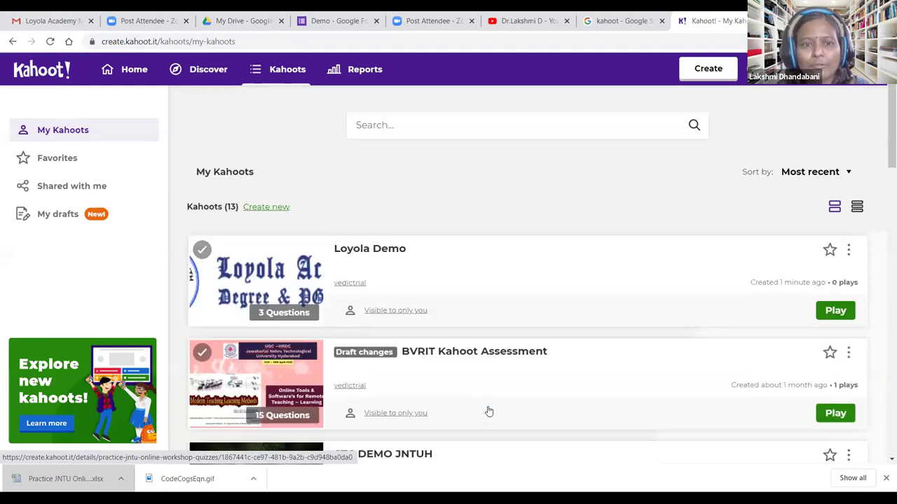
Host the Loyola Demo kahoot as a live game in Classic mode
left_click(835, 313)
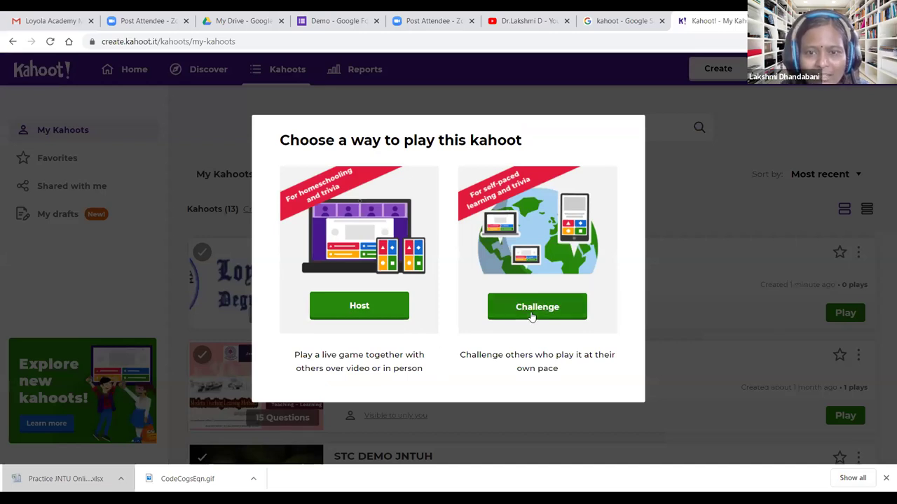
left_click(364, 316)
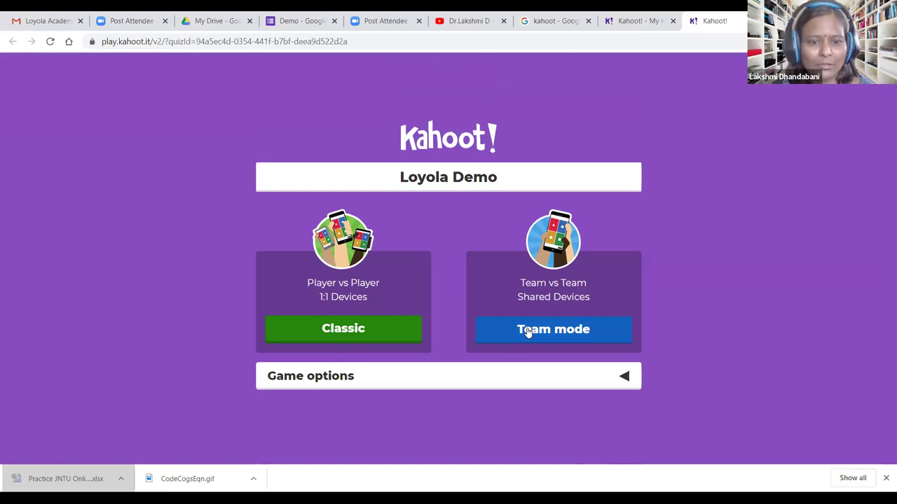
left_click(369, 336)
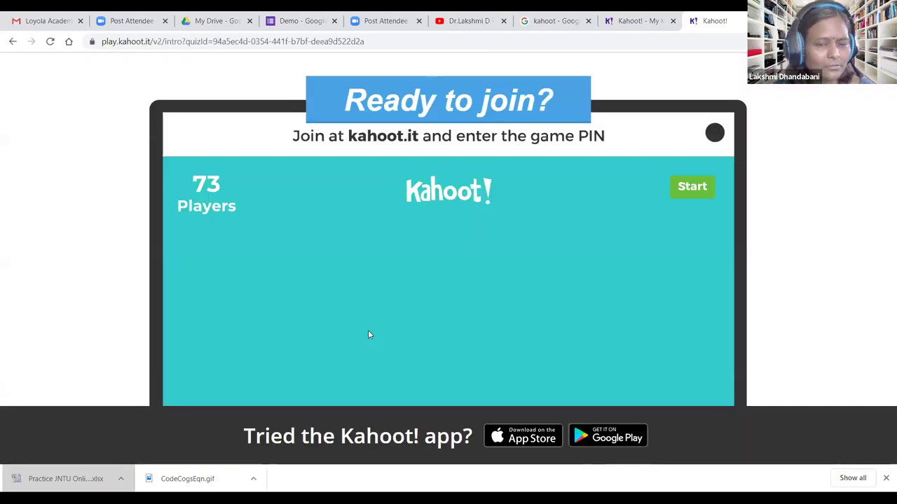